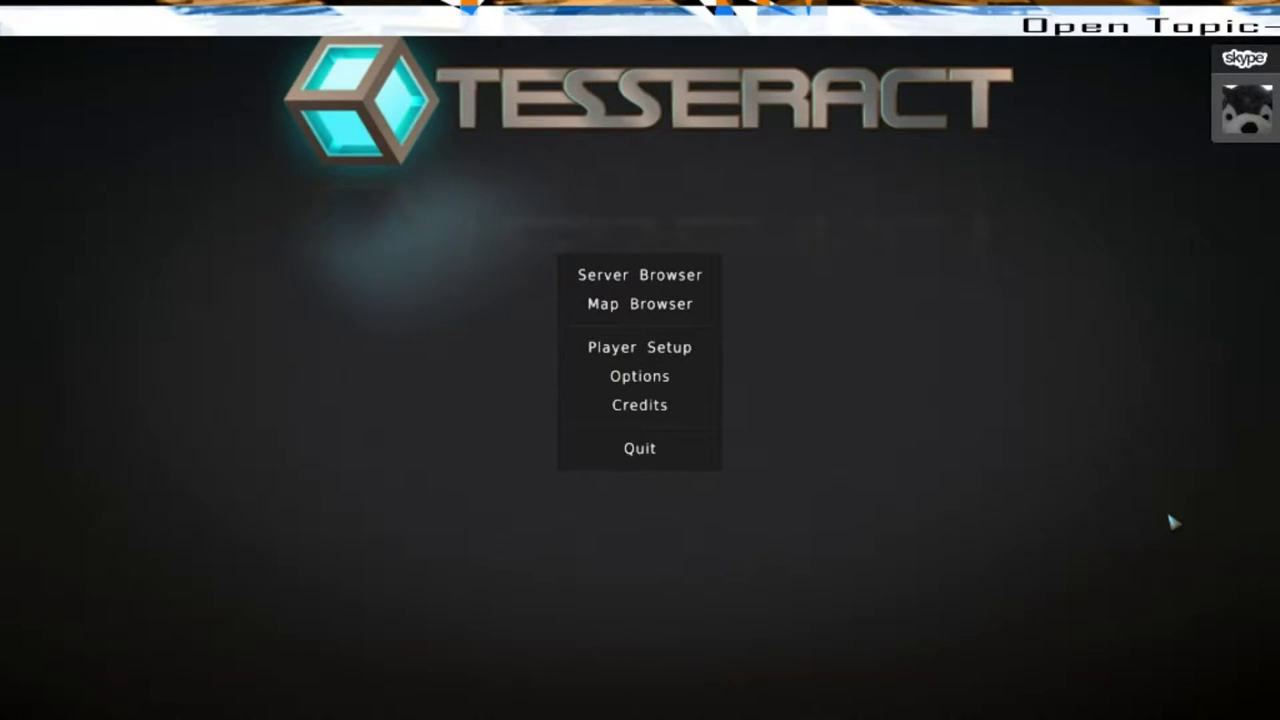
Join the open Pastaland server that is running the Temple2 map in Edit mode
click(664, 285)
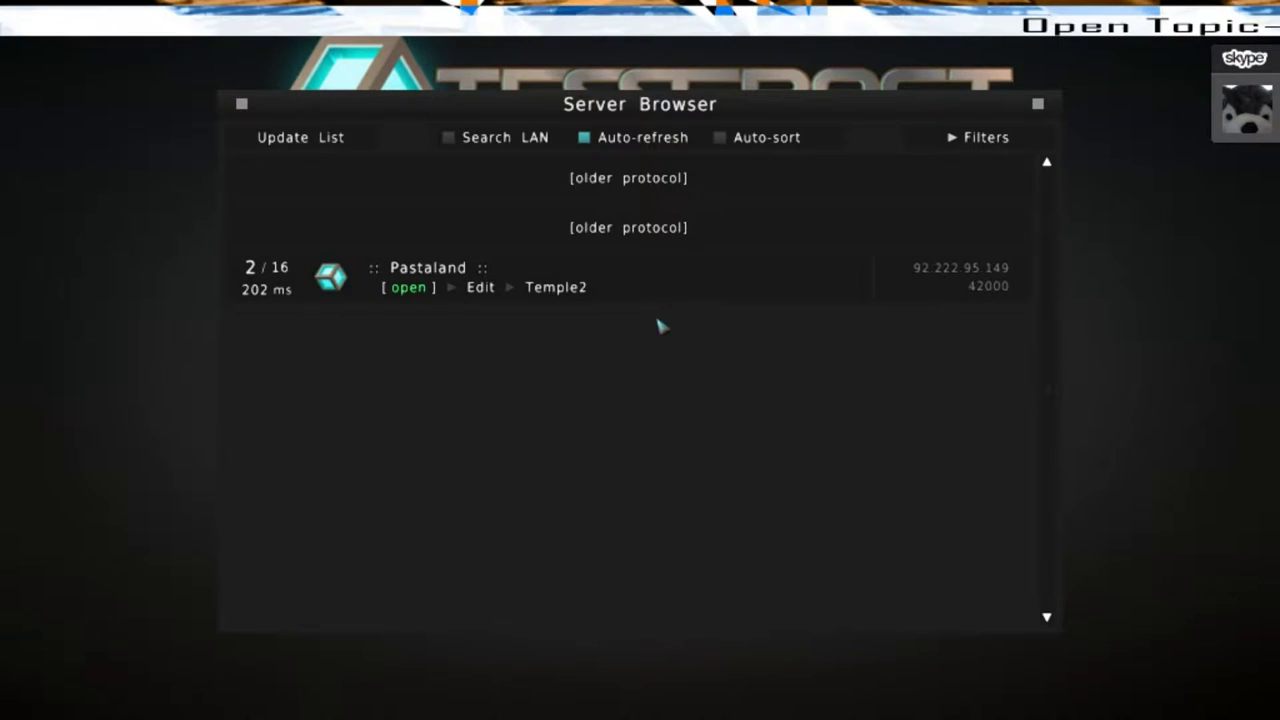
click(522, 276)
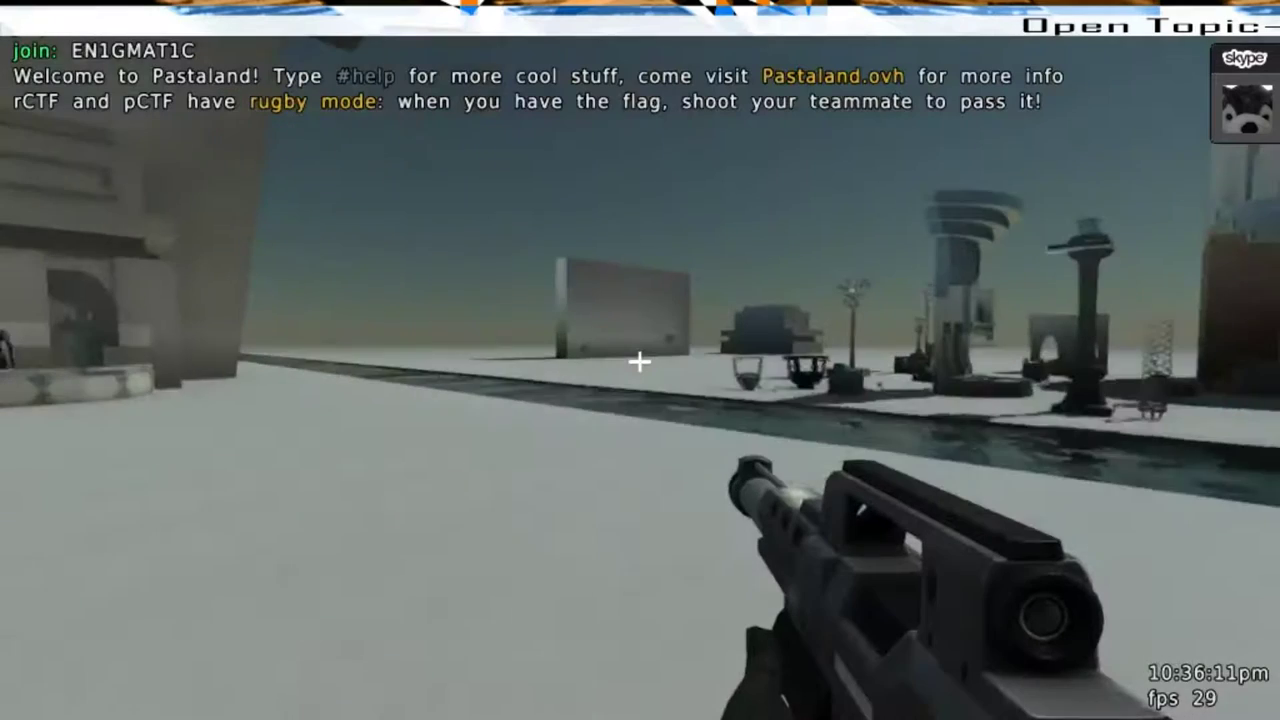
Explore the map around the temple tower, the water channels, the flower statue and the surrounding structures
key(w)
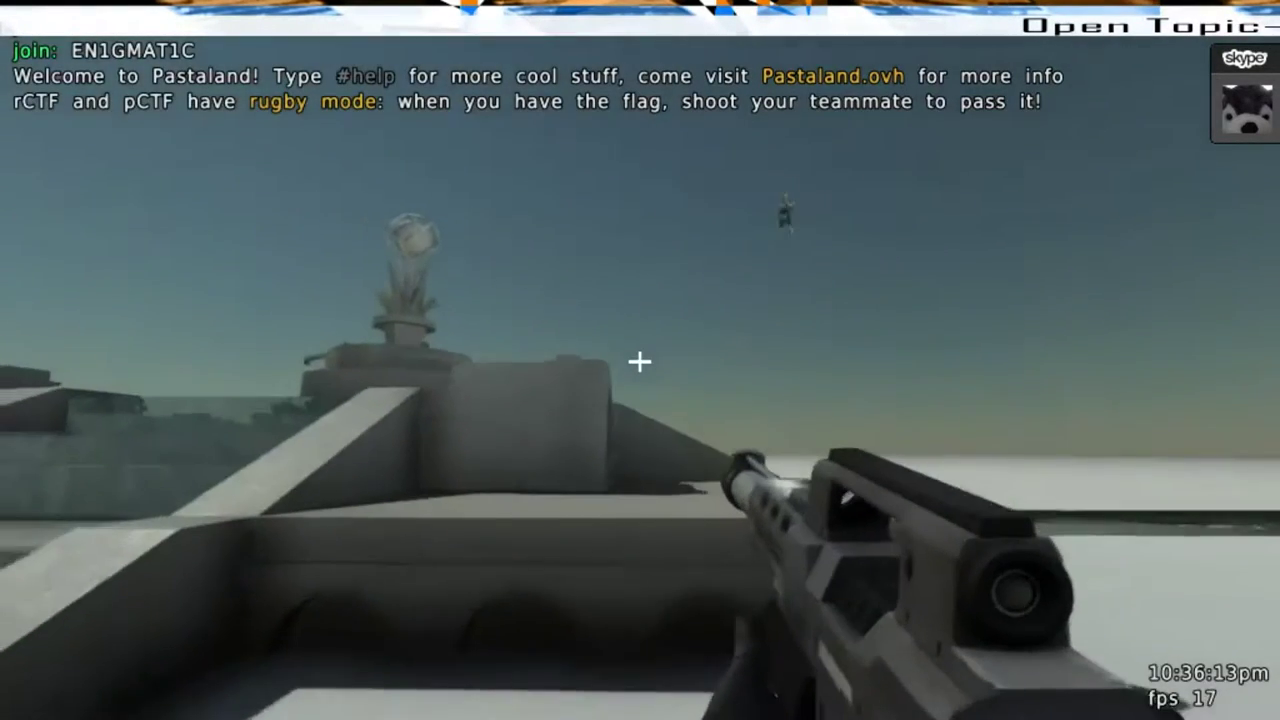
key(space)
key(space)
key(w)
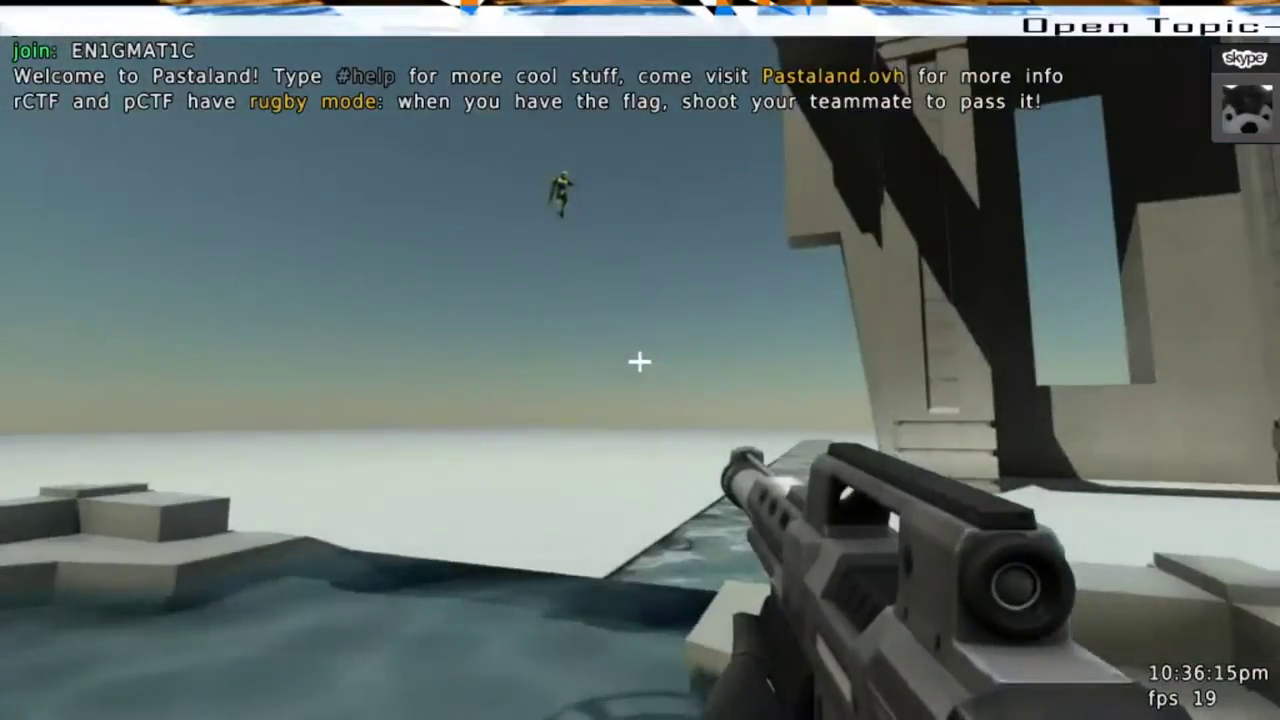
key(w)
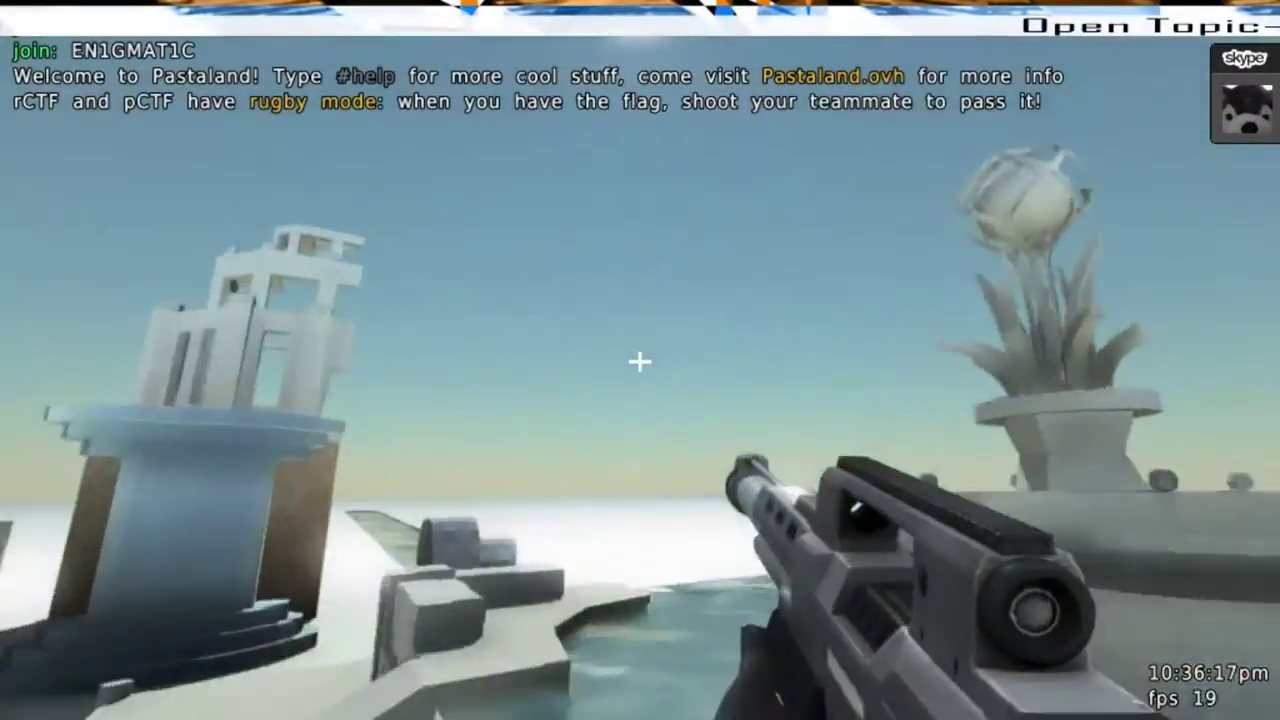
key(w)
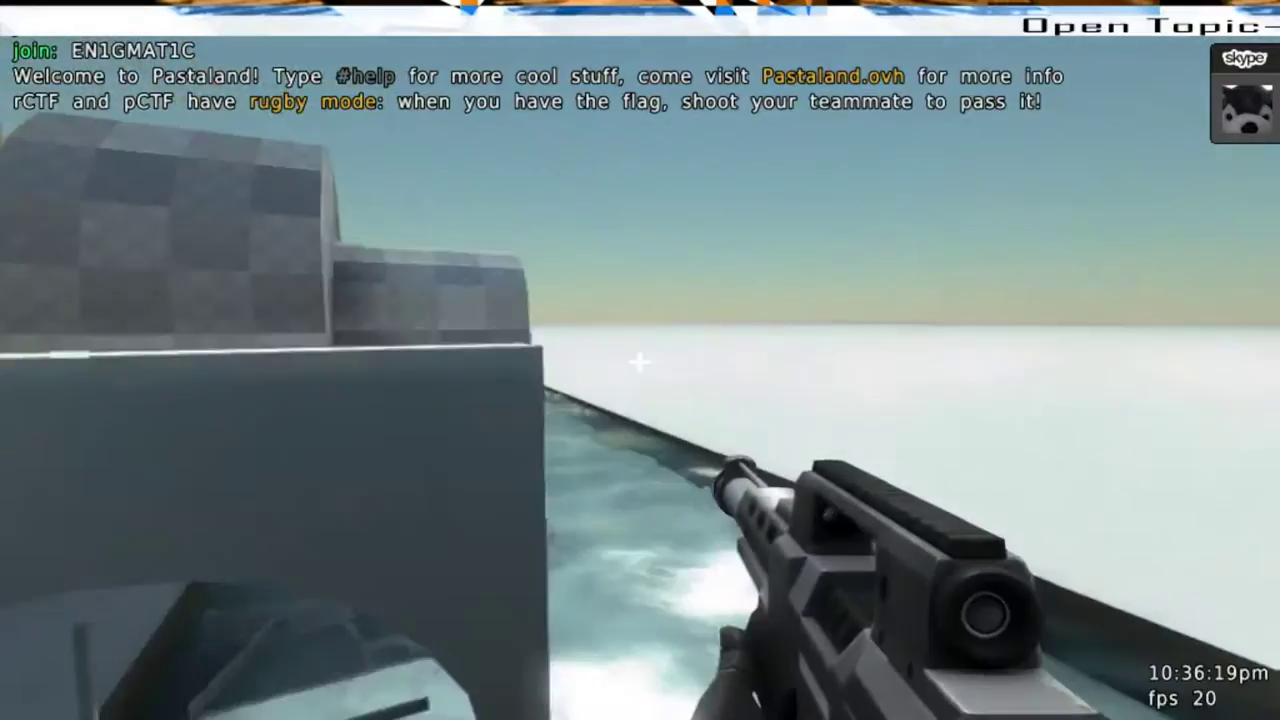
key(w)
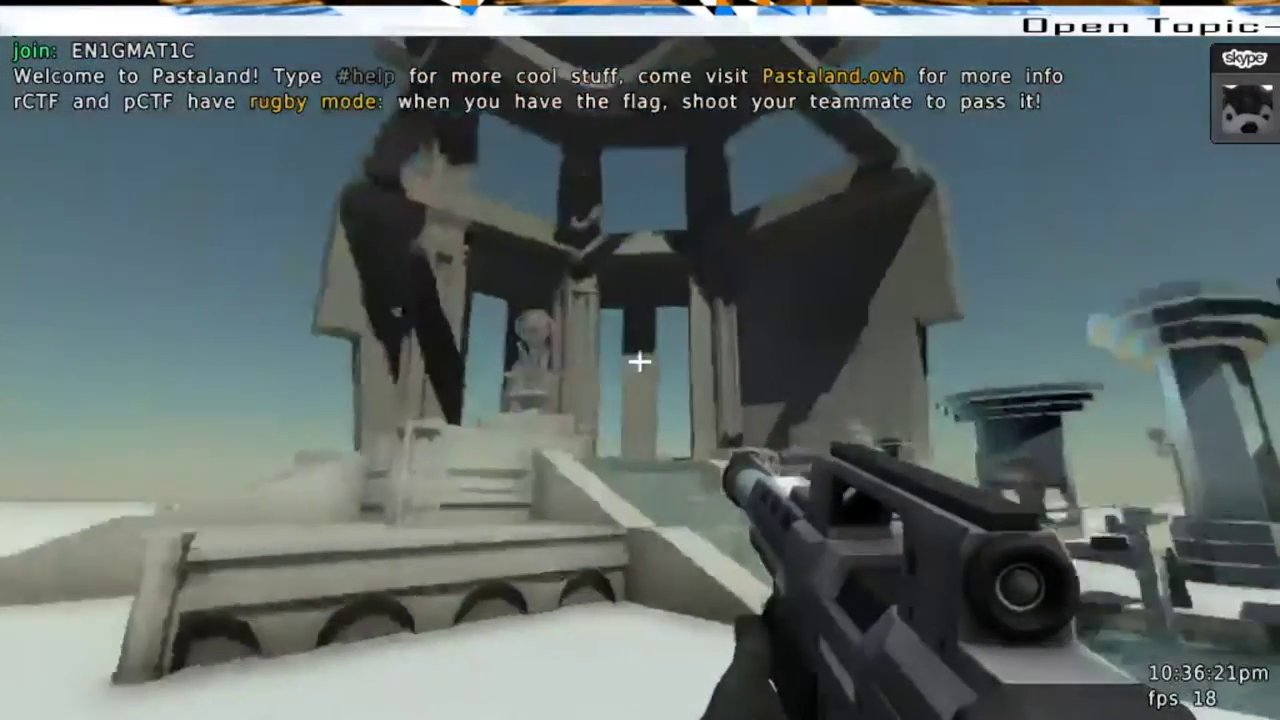
key(w)
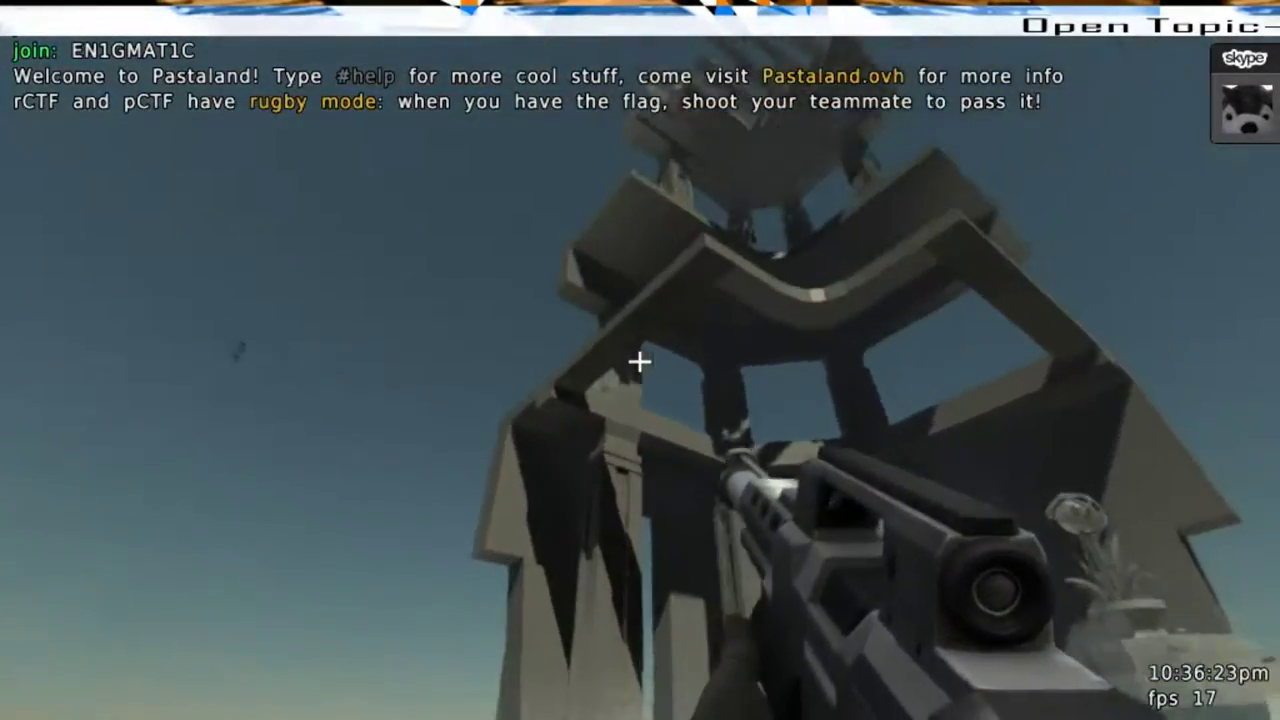
key(w)
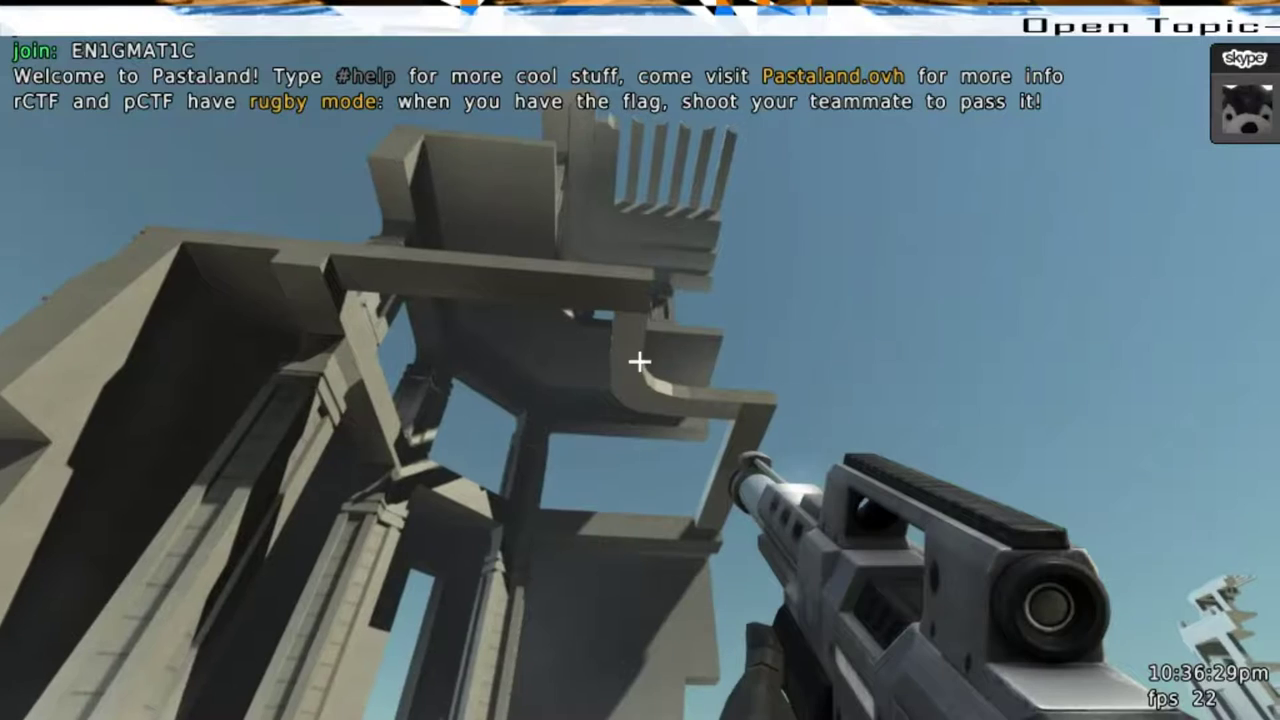
key(w)
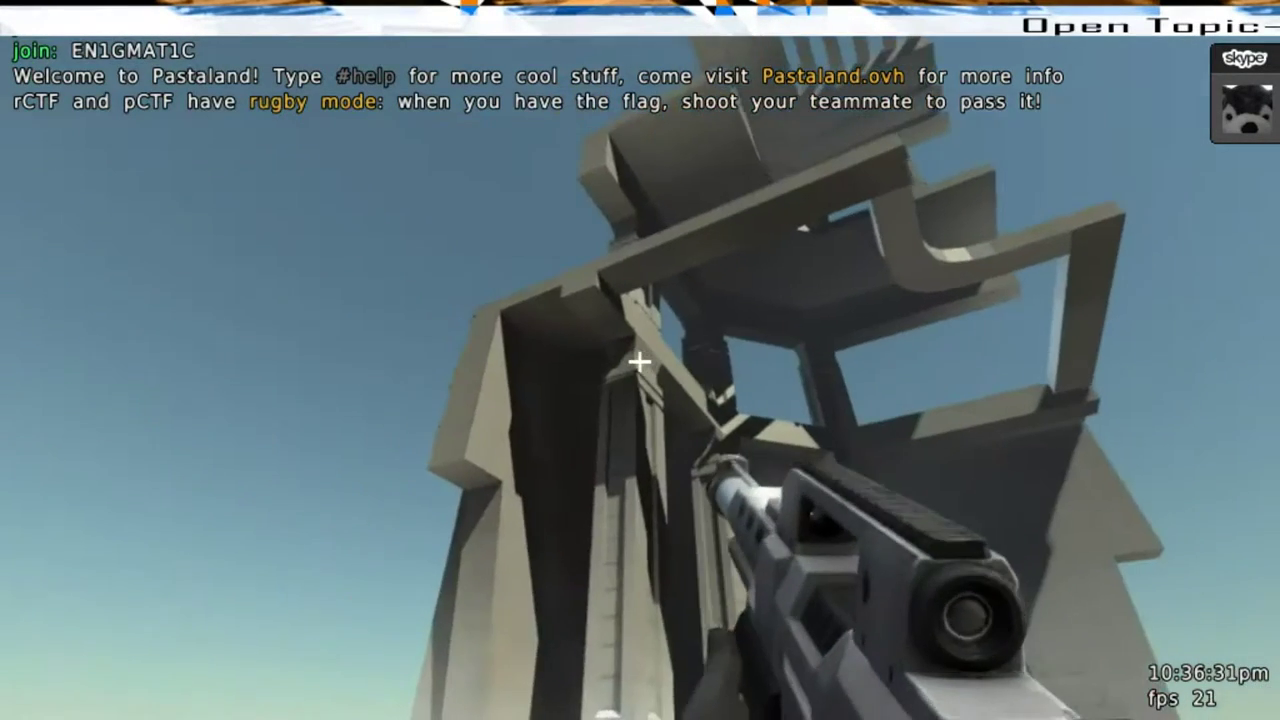
Download the server's current version of the map with the /getmap command
key(slash)
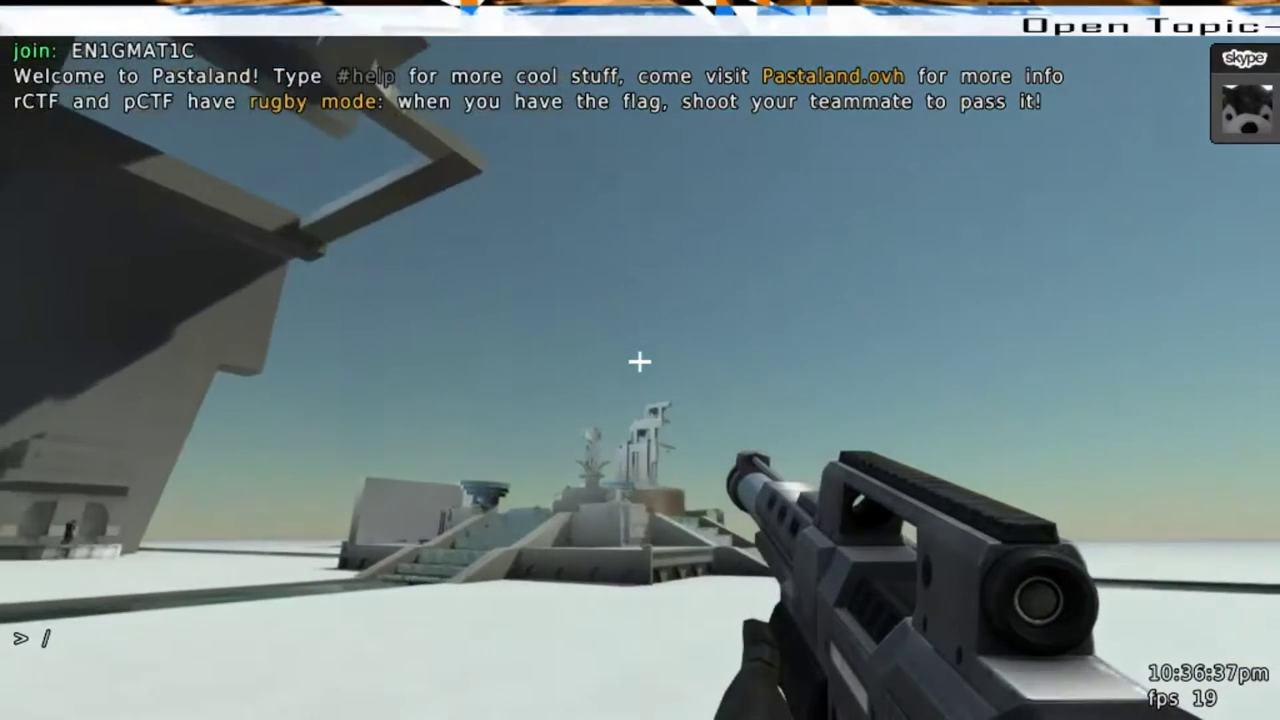
text(getmap)
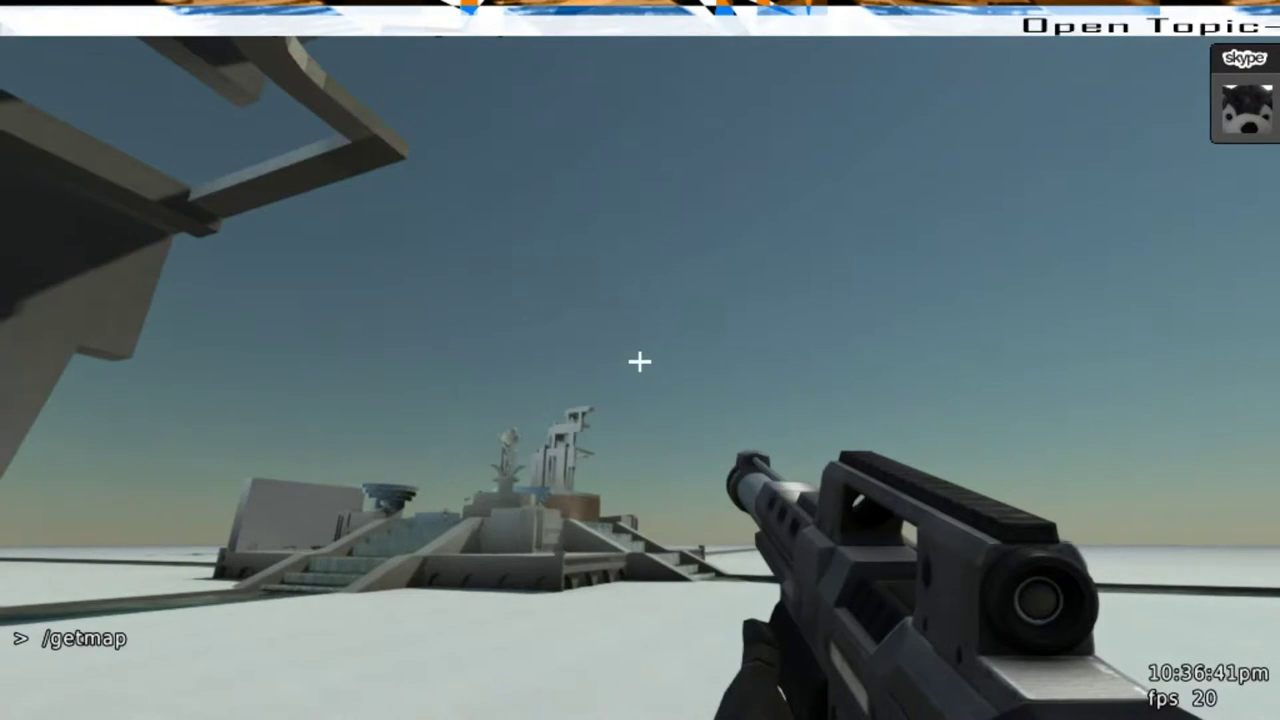
key(Return)
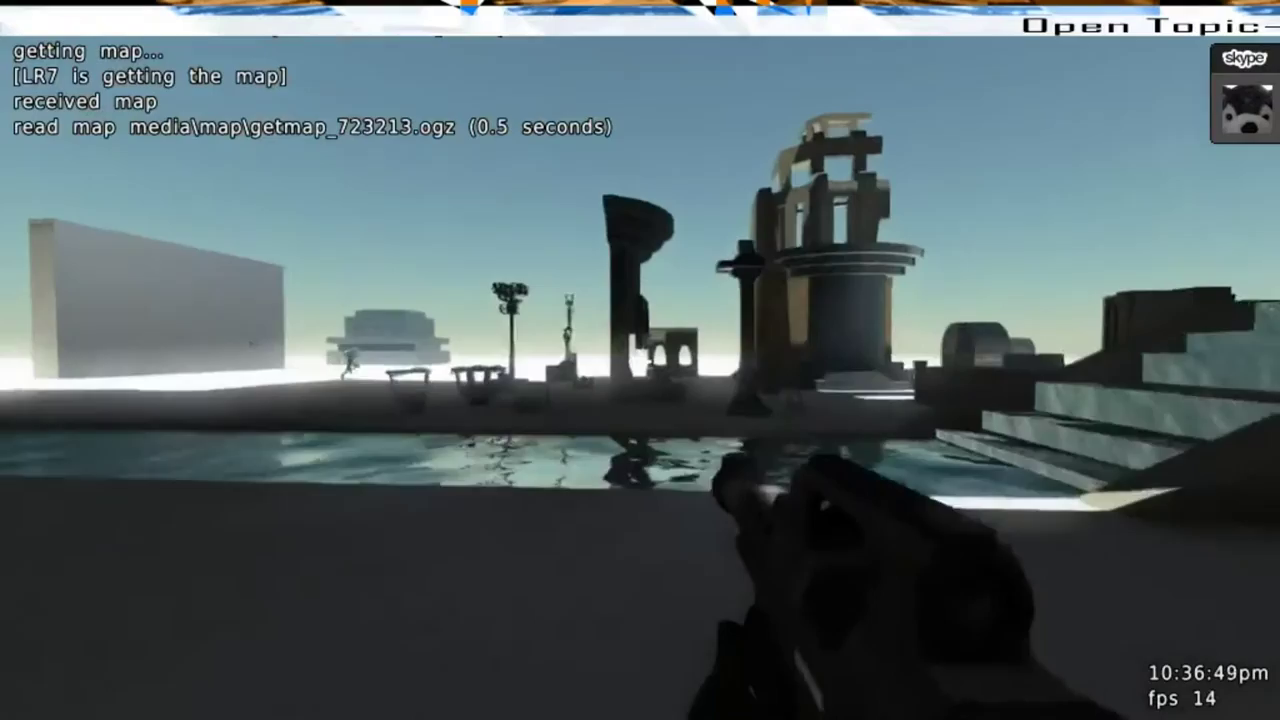
Inspect the wall fountain, the temple floor and the ground beside the water channel, partly in edit mode
key(w)
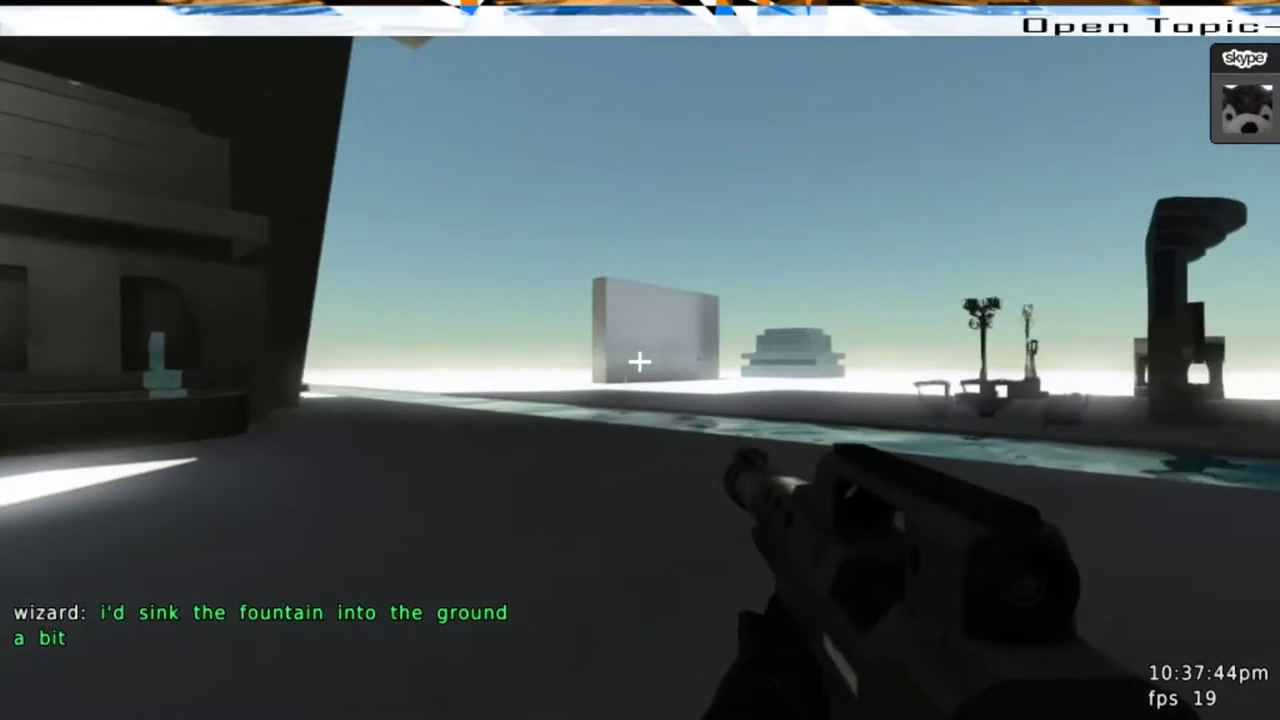
key(e)
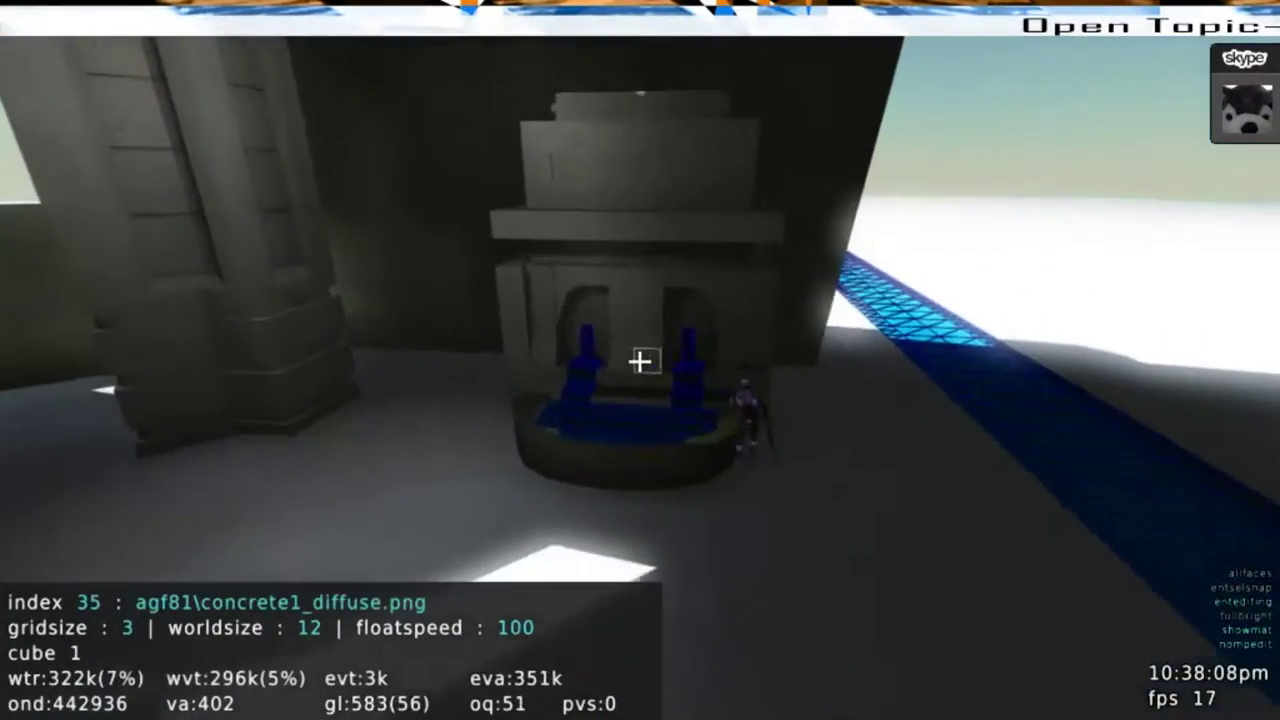
key(e)
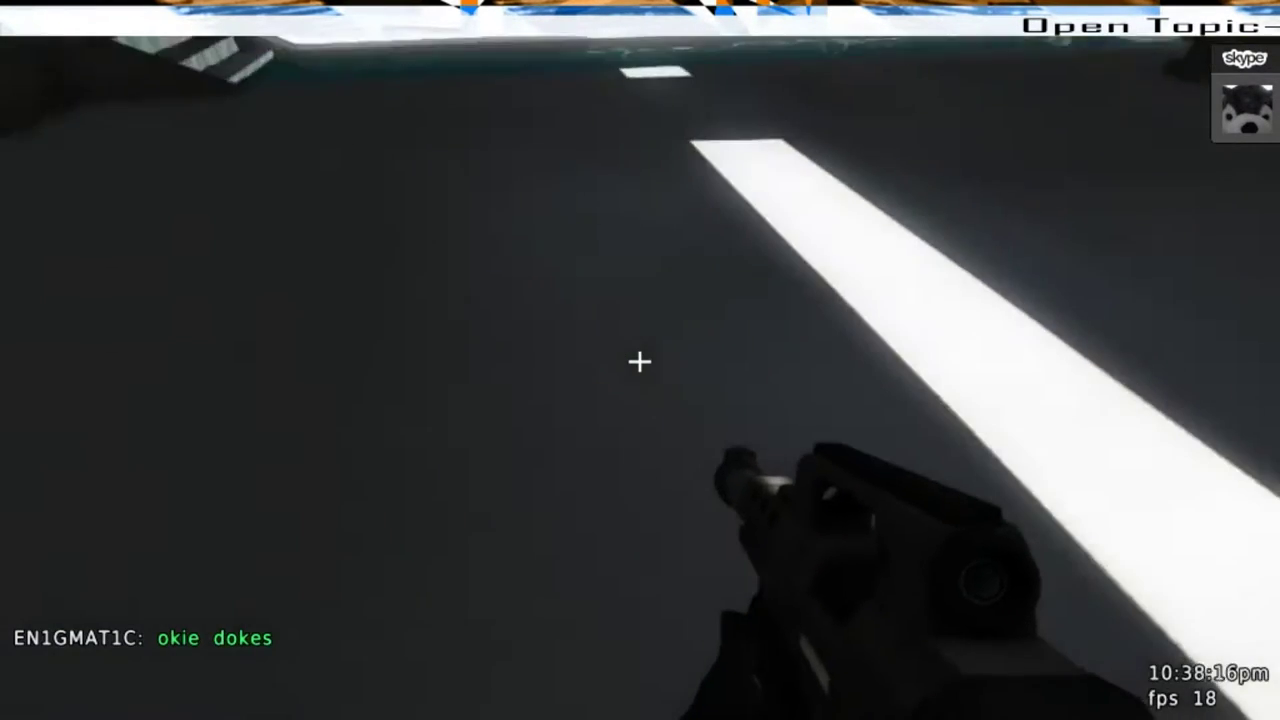
key(w)
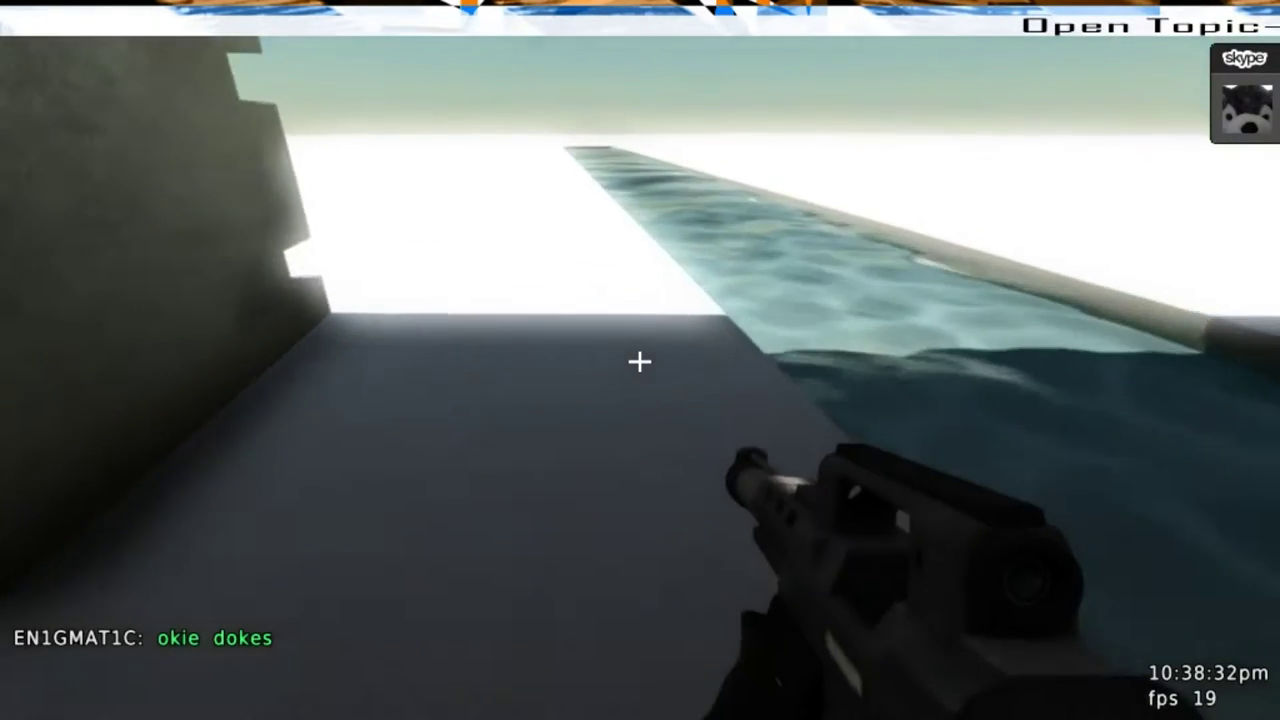
key(e)
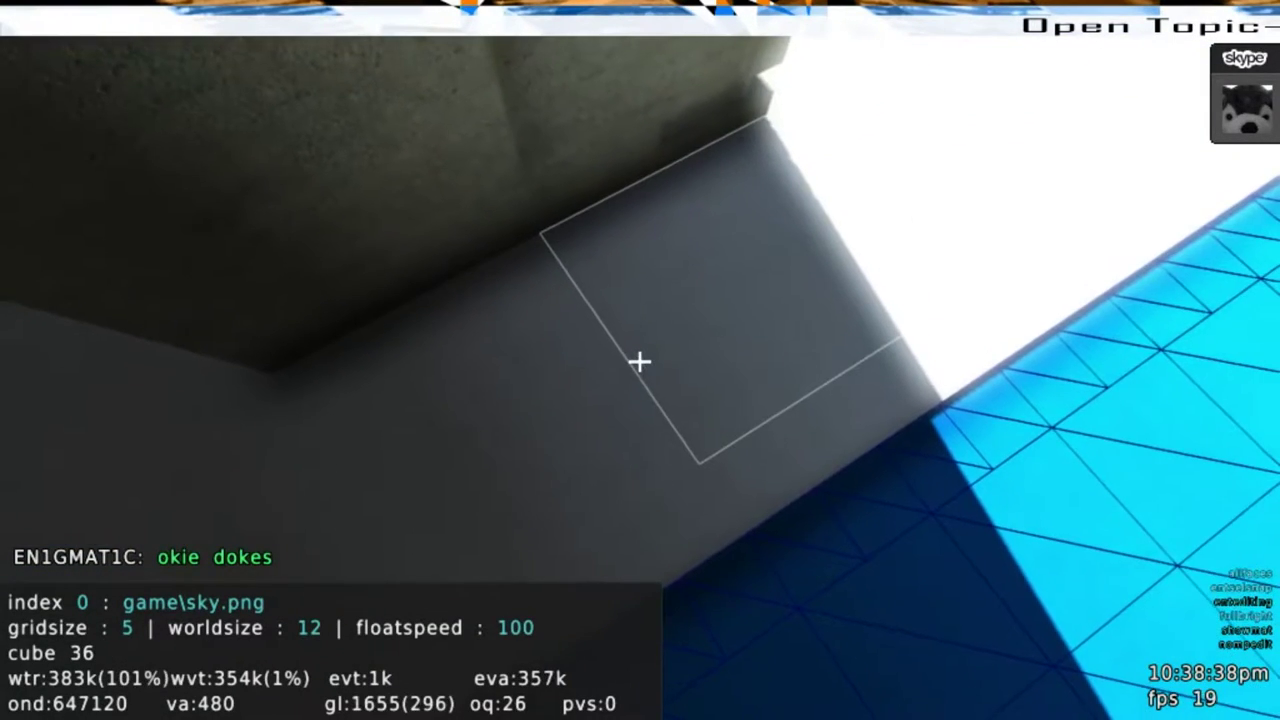
drag(640, 361, 640, 361)
key(e)
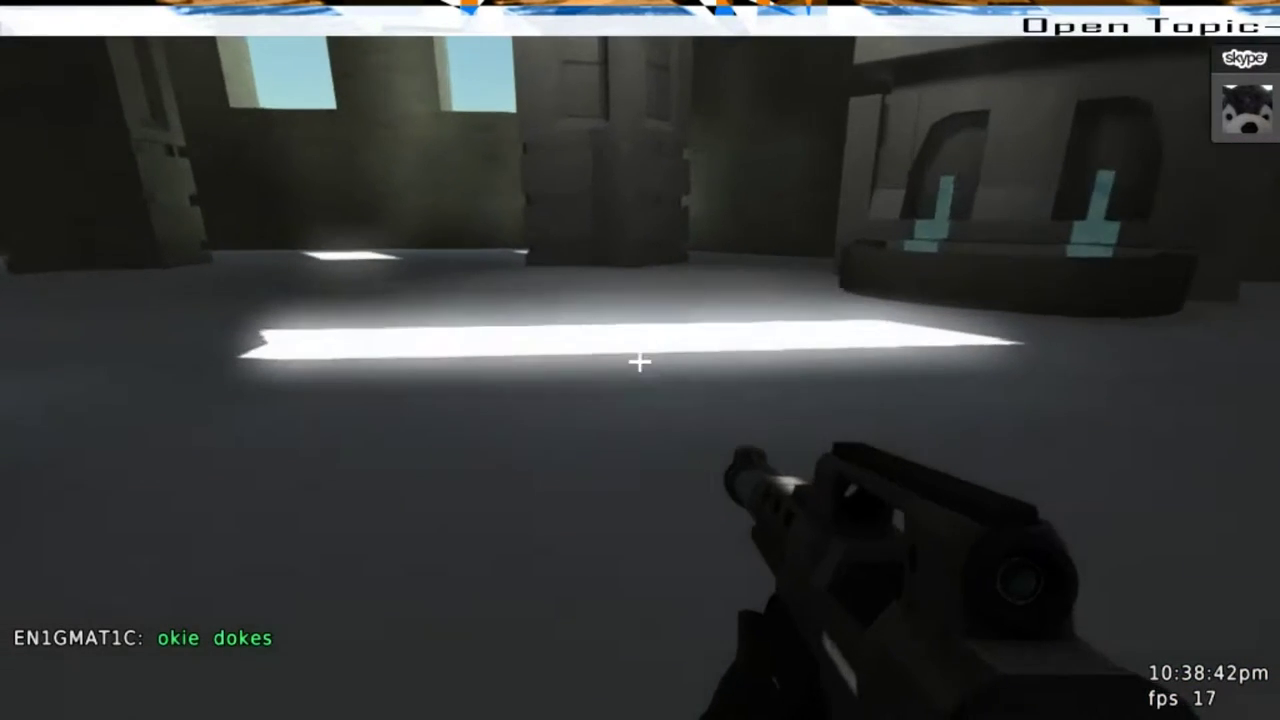
Examine the temple's interior pillars and windows, the channel leading to the stairs, and the outer wall base
key(e)
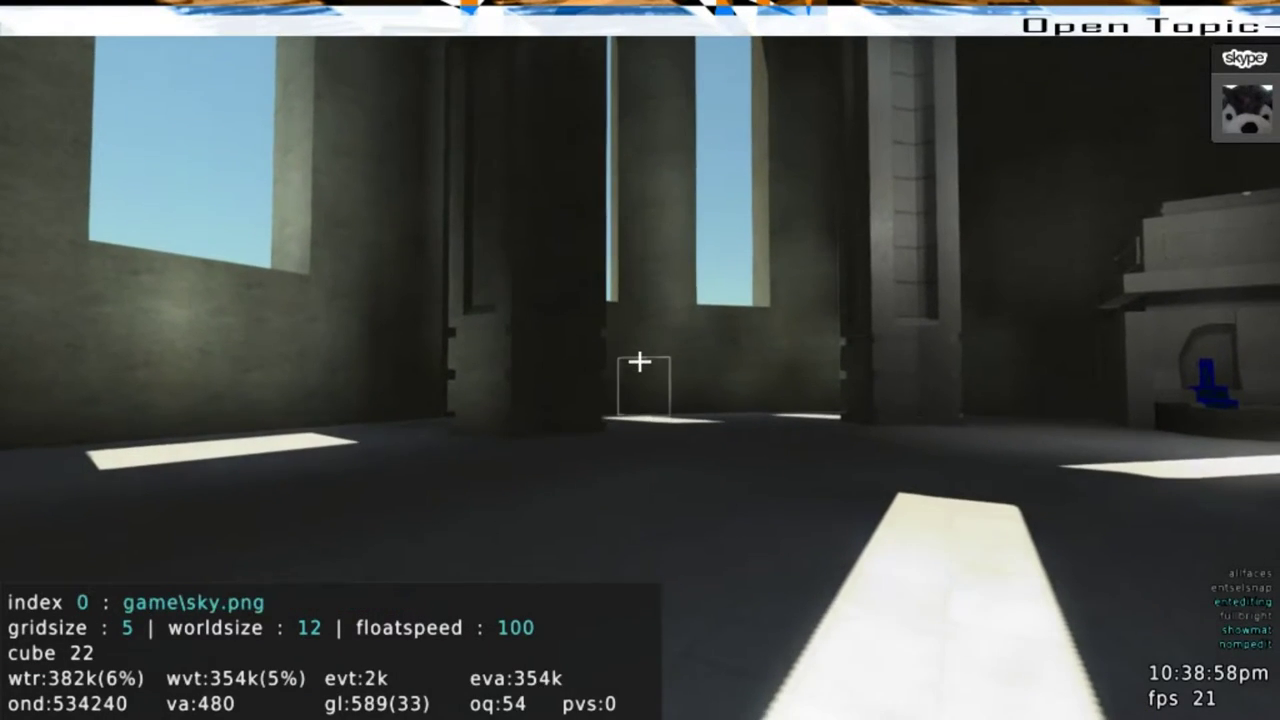
key(a)
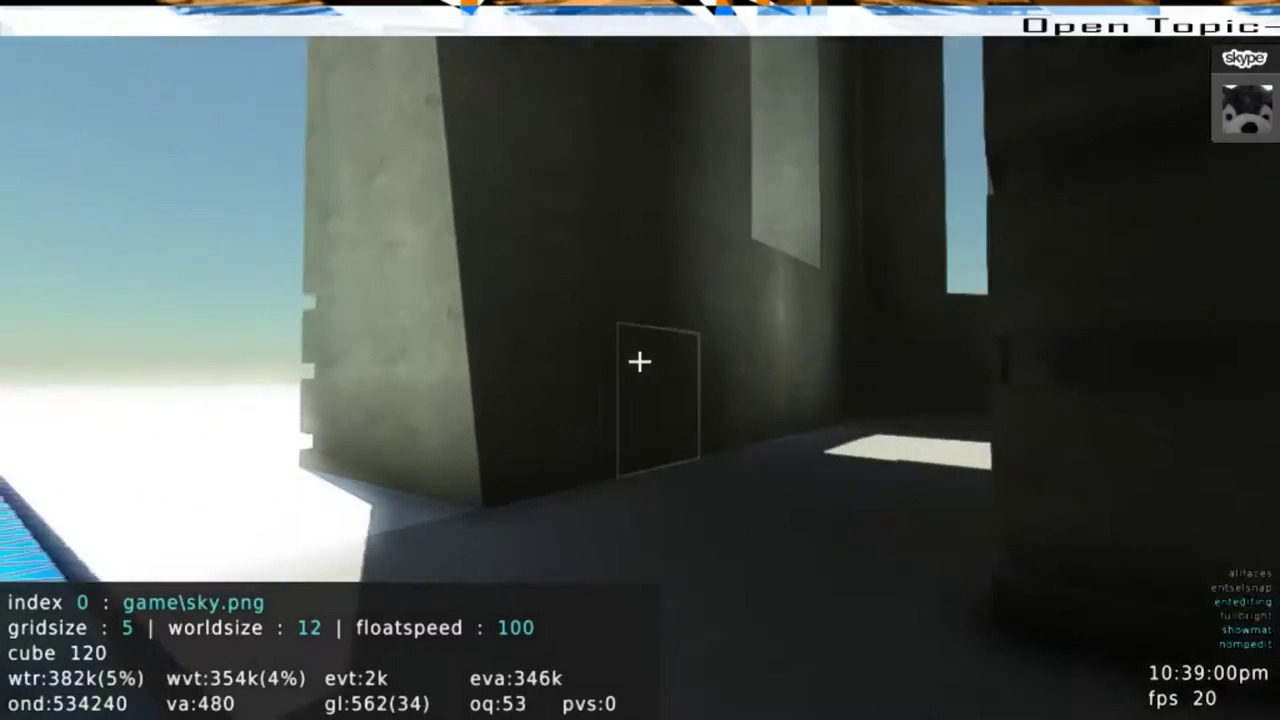
key(e)
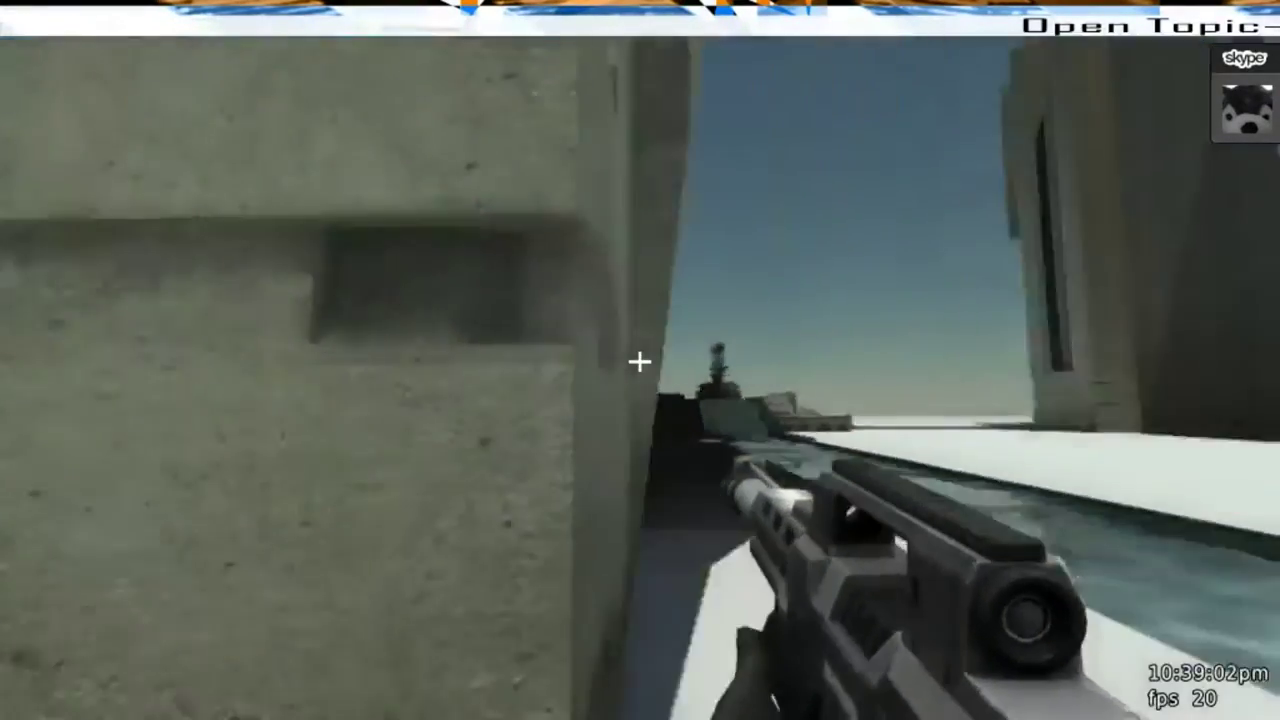
key(w)
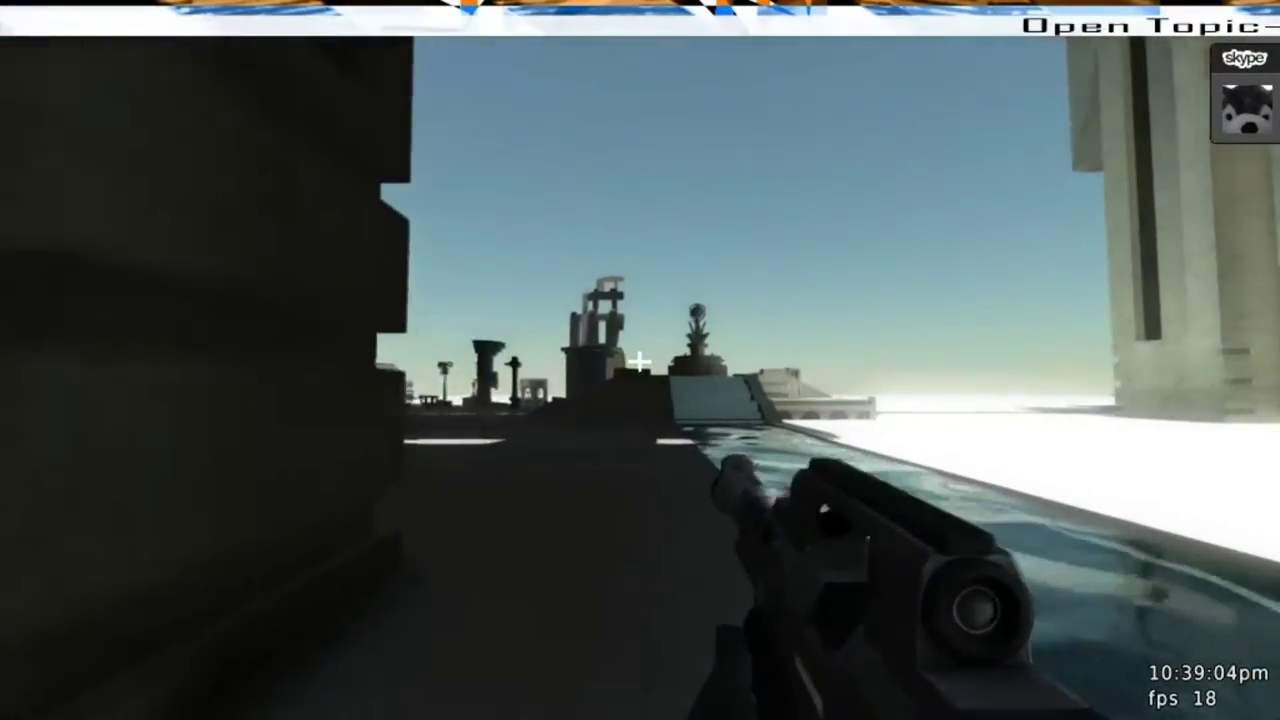
key(w)
key(w)
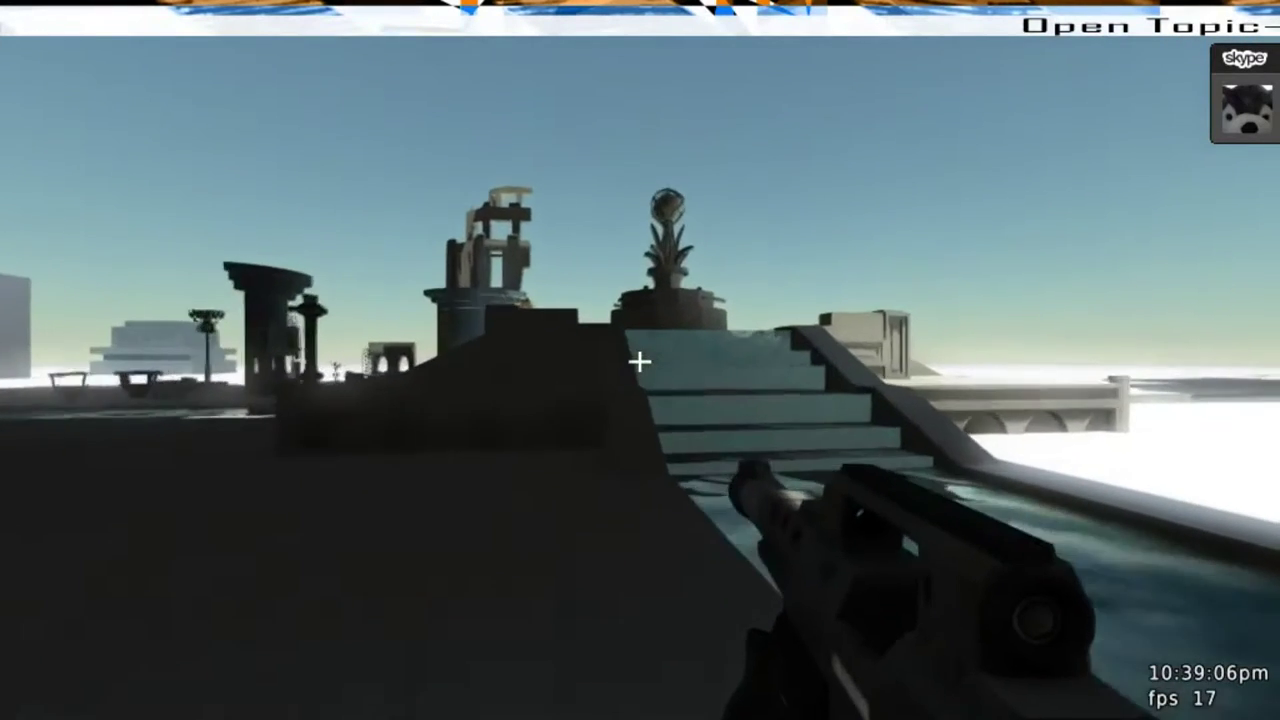
key(w)
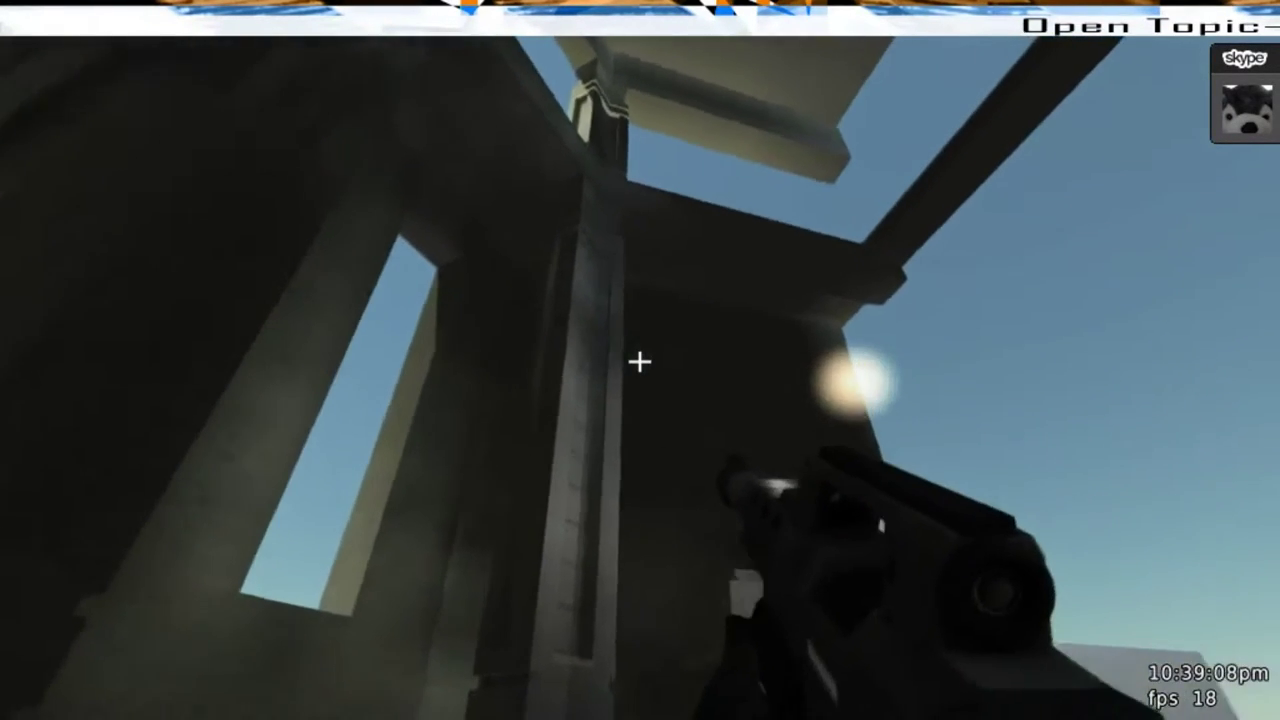
key(w)
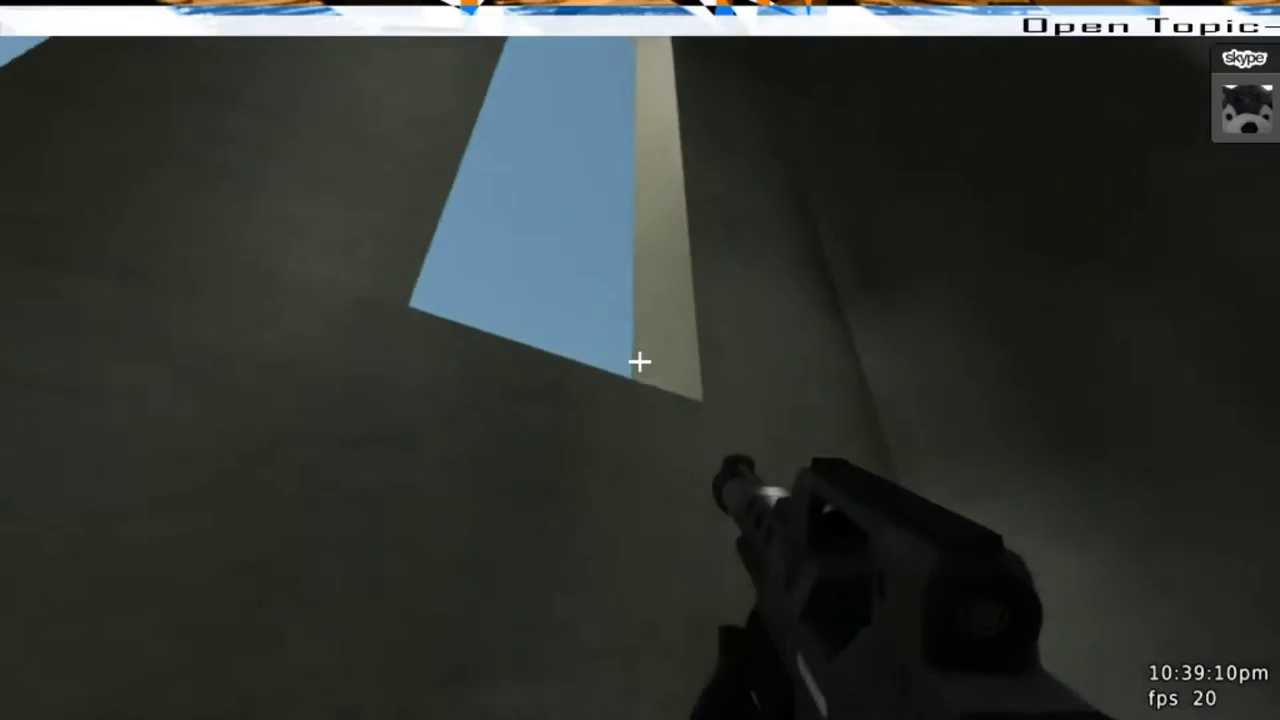
key(e)
key(w)
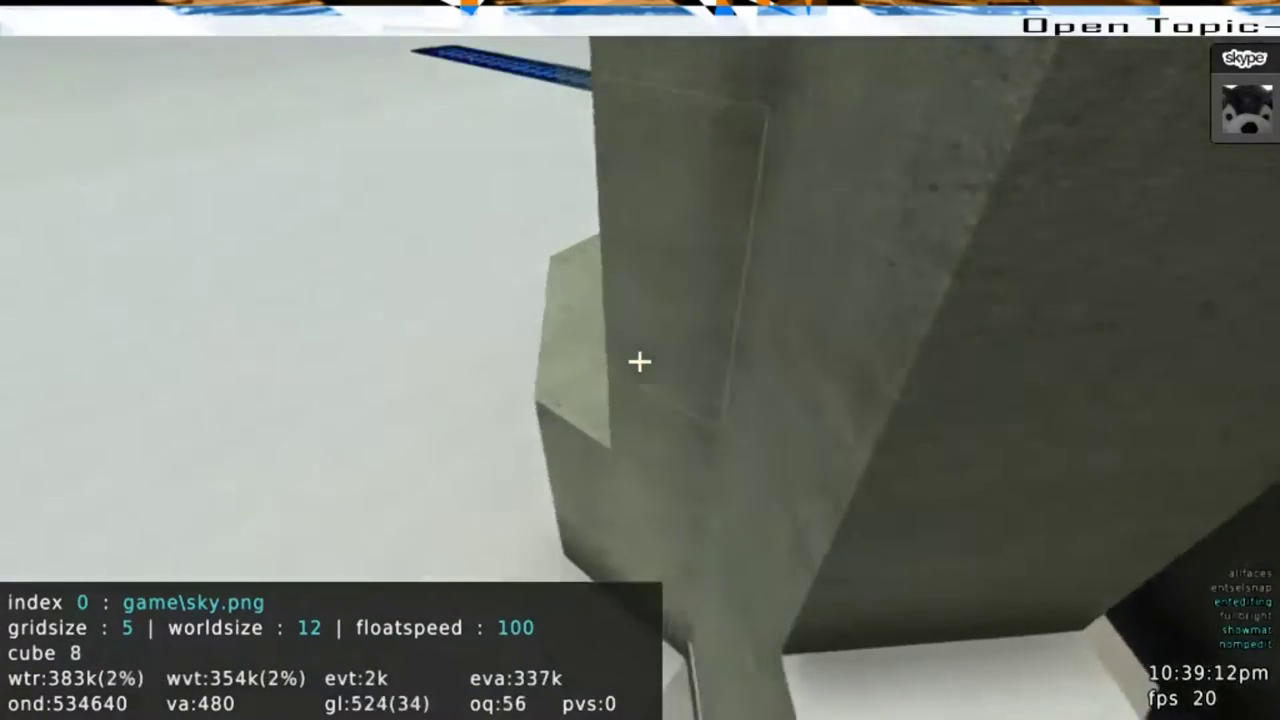
key(w)
key(e)
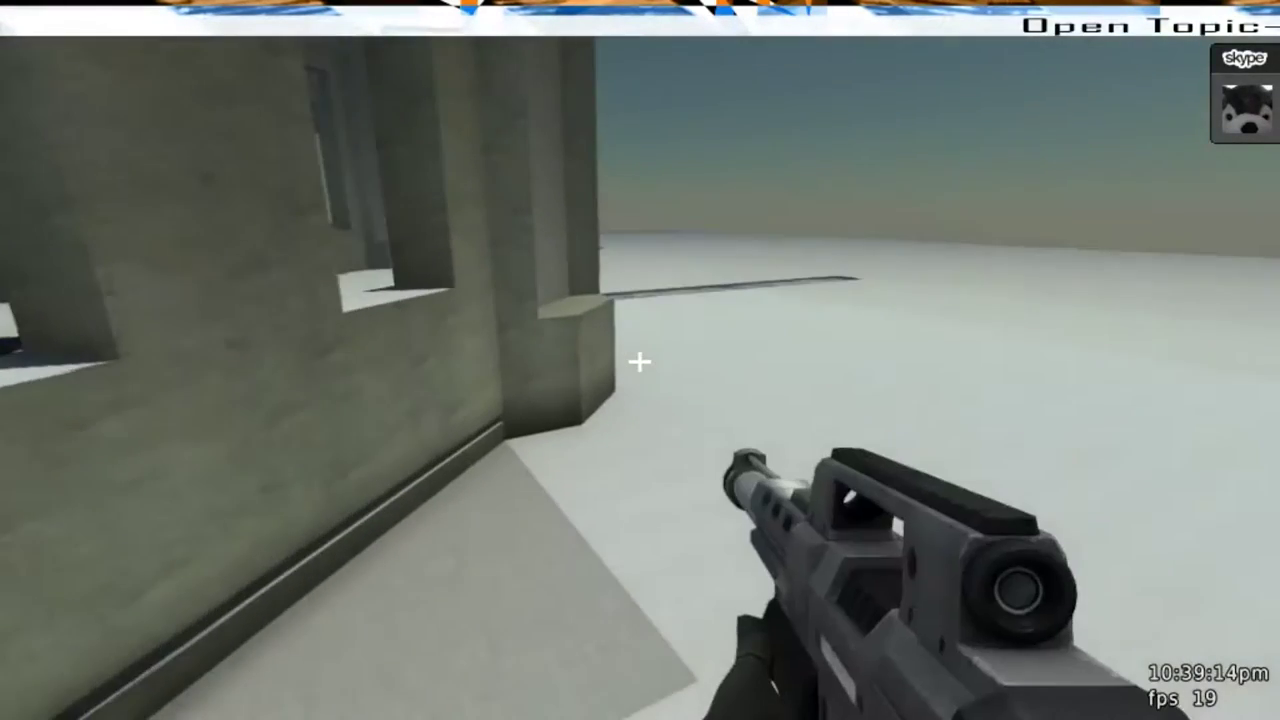
Retexture a strip of the dark ground patch outside the temple wall with the plain light-grey texture
key(e)
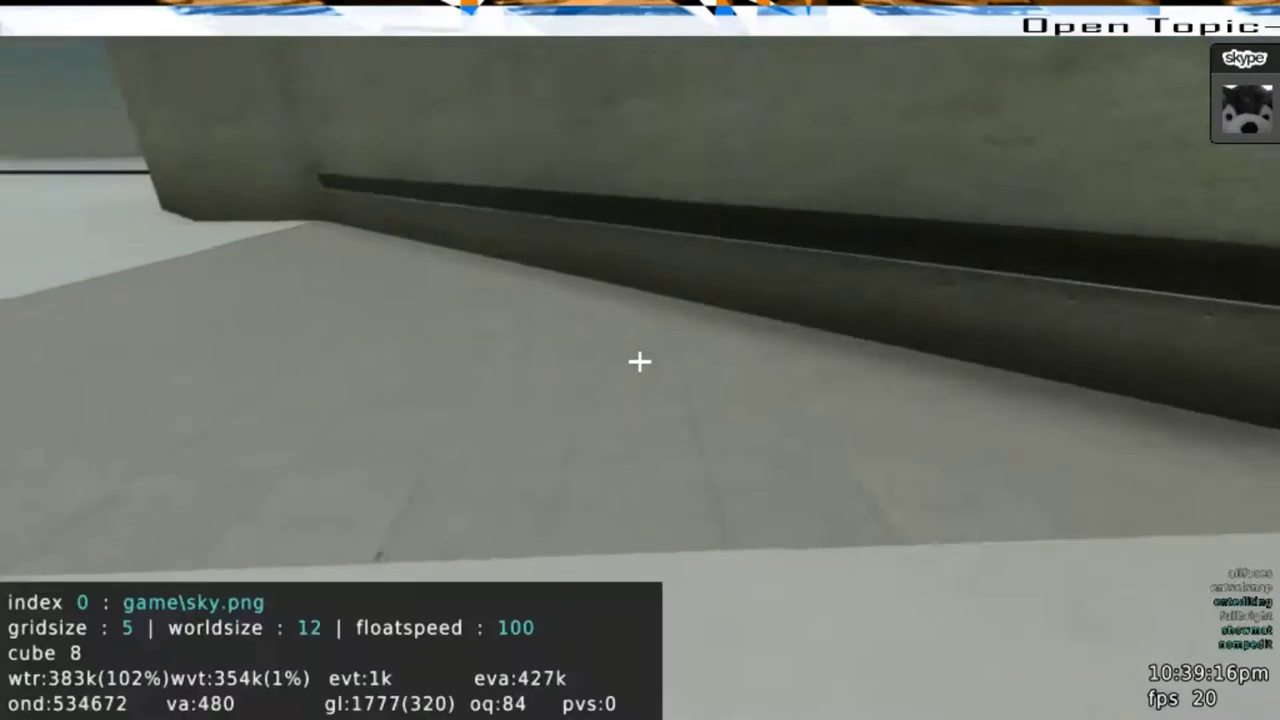
key(s)
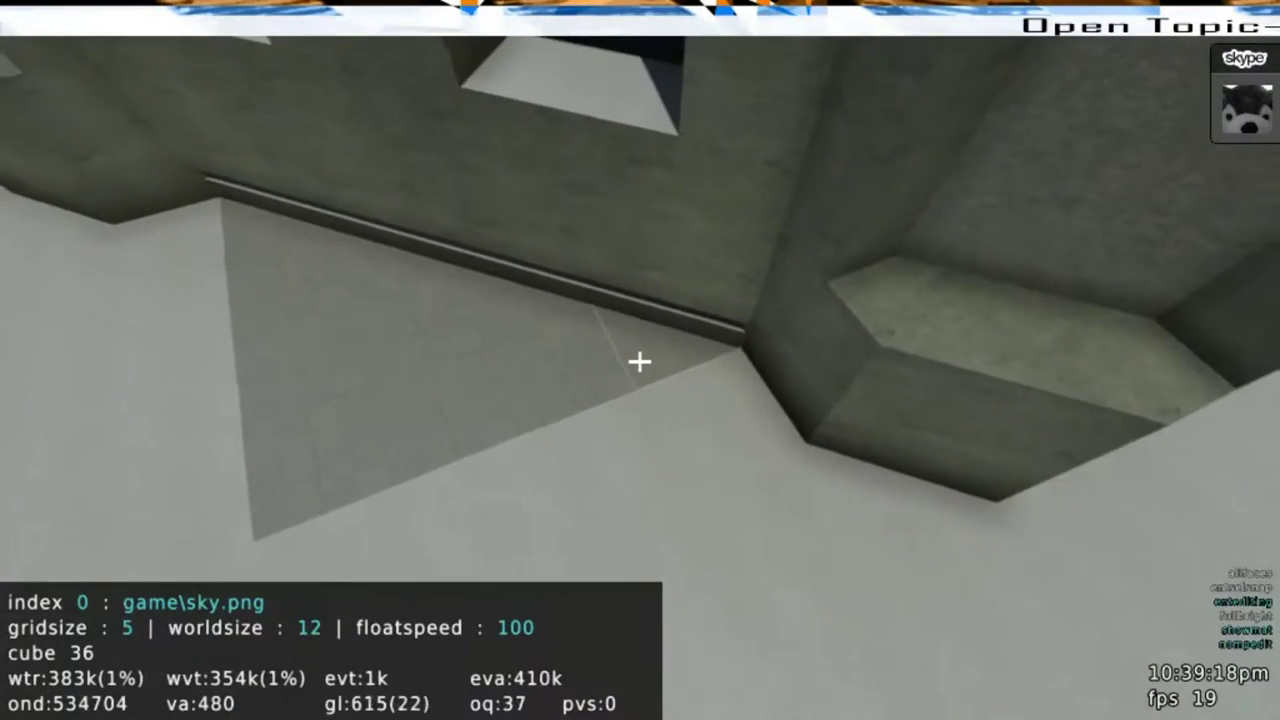
drag(640, 361, 640, 361)
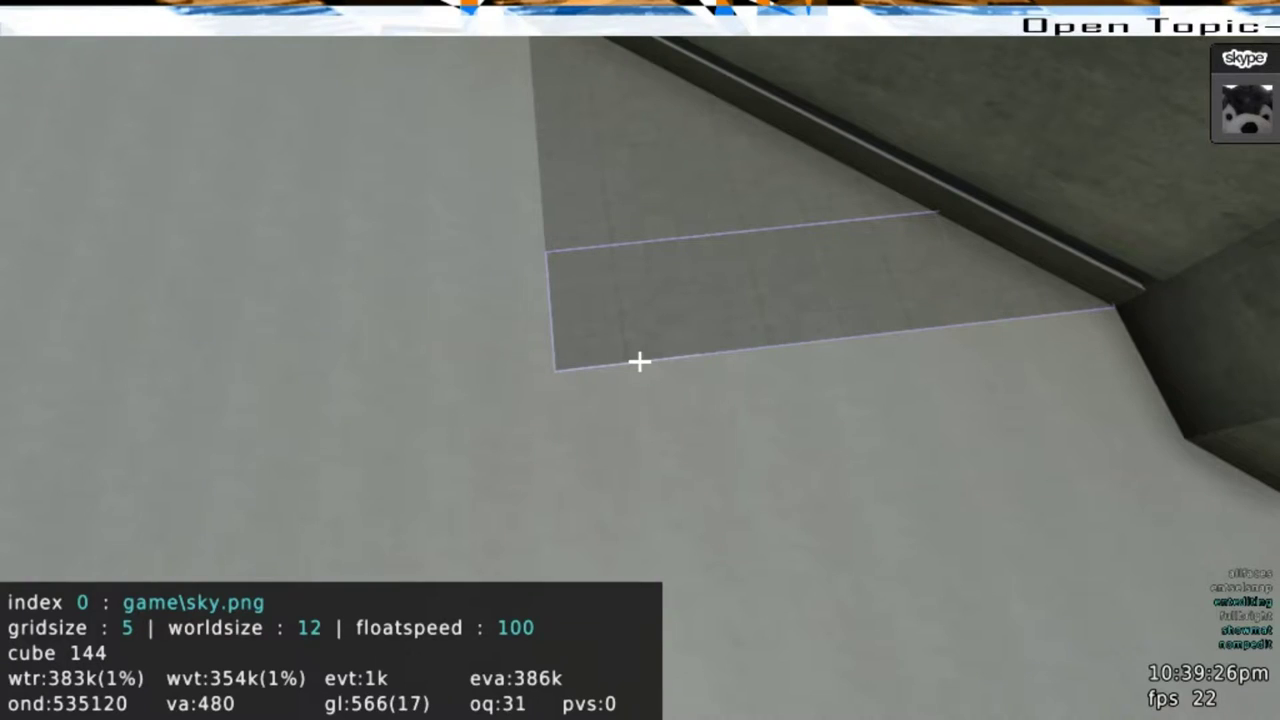
key(F2)
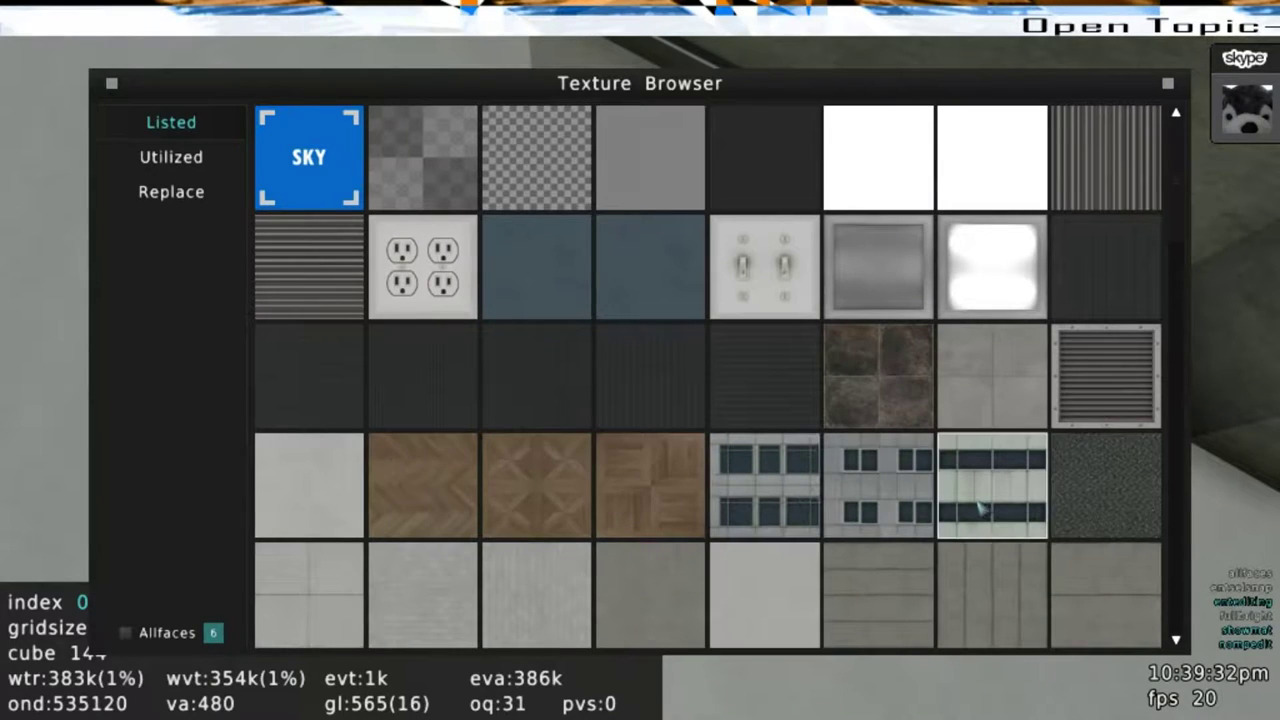
scroll(979, 508, down, 3)
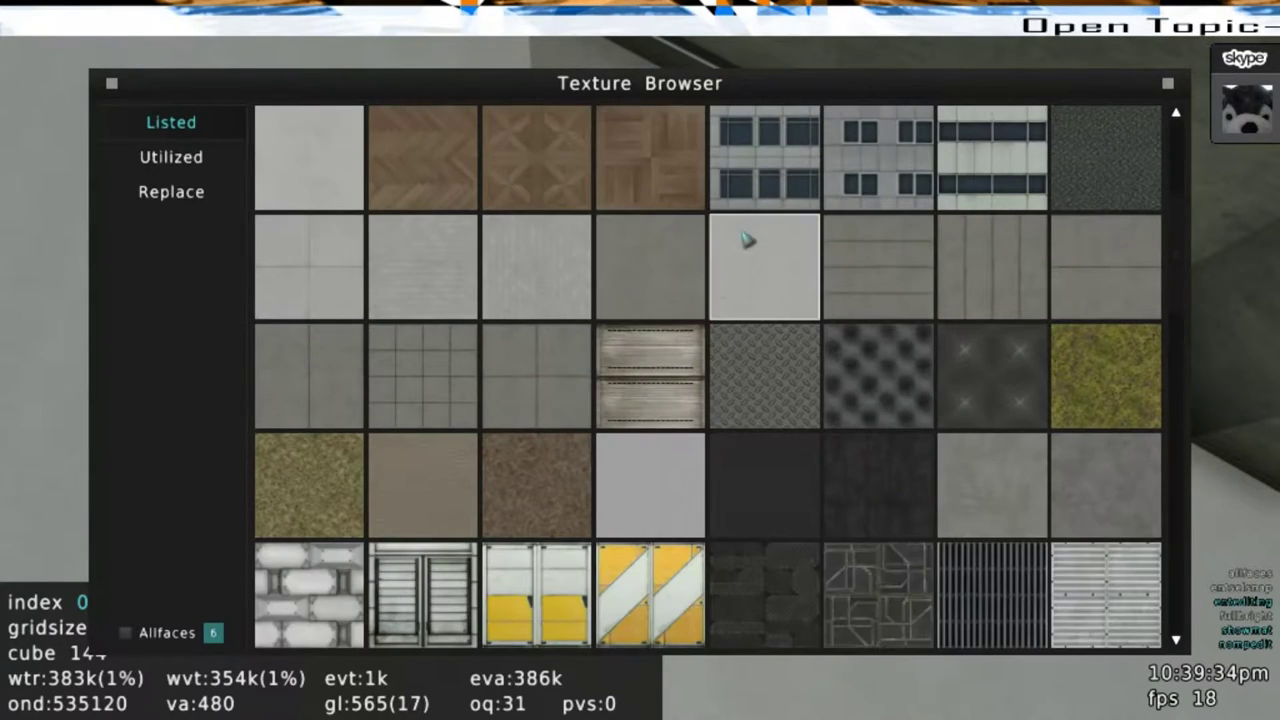
click(750, 241)
key(F2)
click(751, 242)
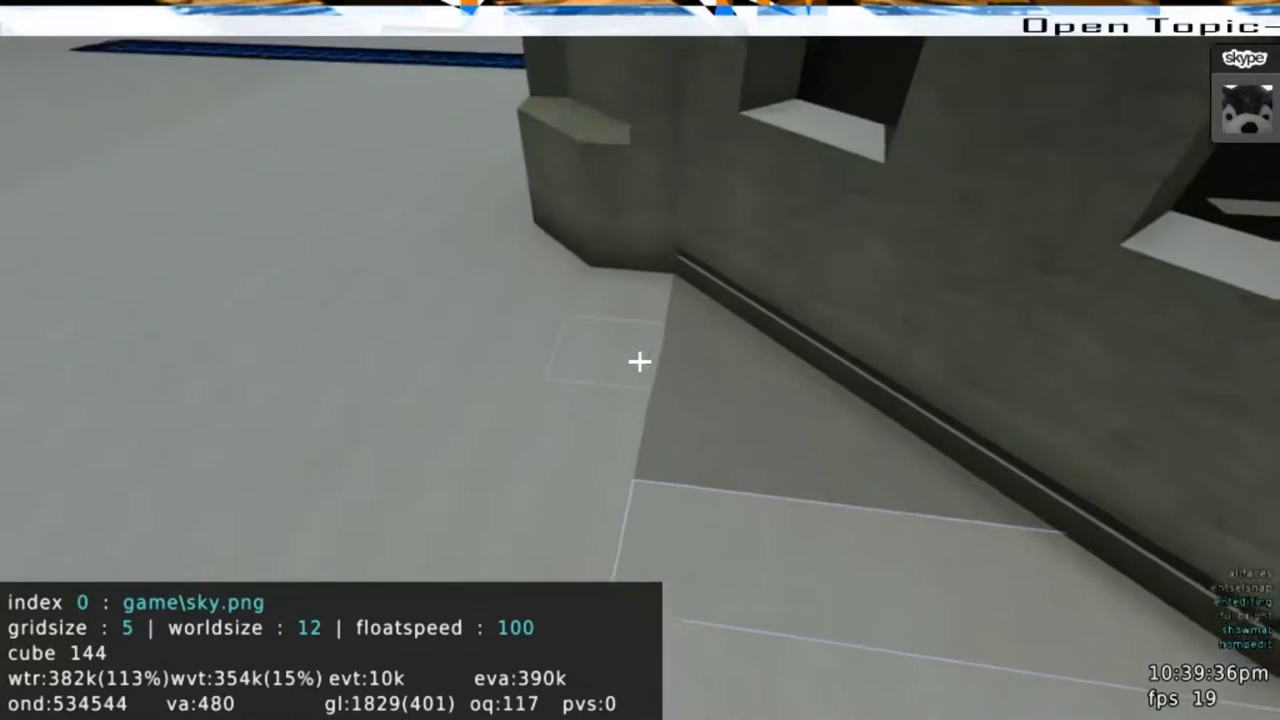
Retexture the remaining dark ground triangle along the outer temple wall with the plain light-grey texture
drag(640, 362, 640, 362)
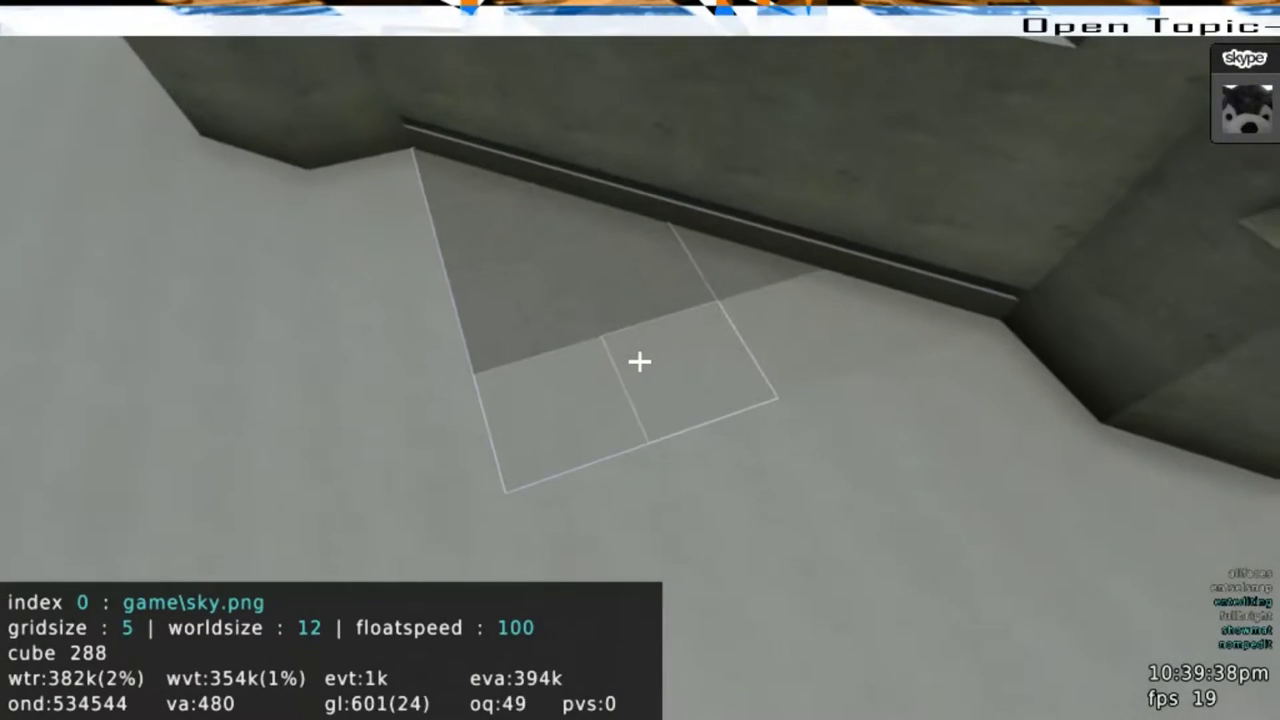
scroll(640, 361, down, 1)
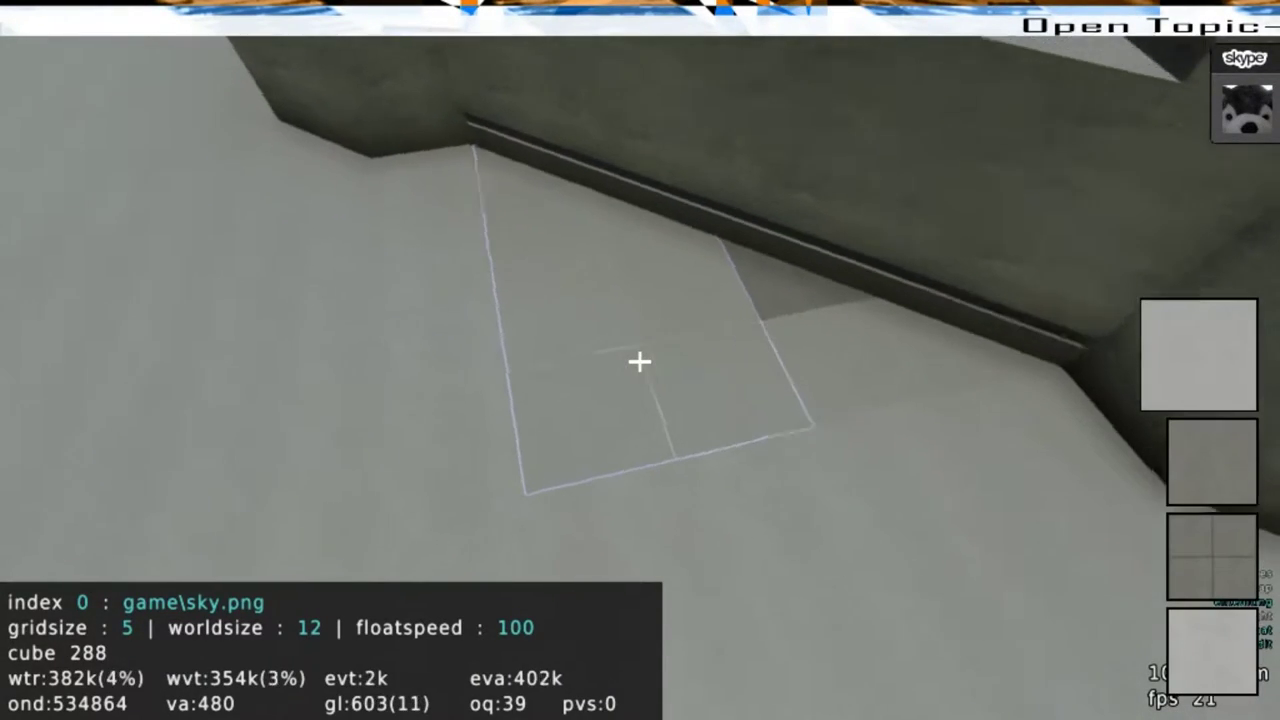
key(w)
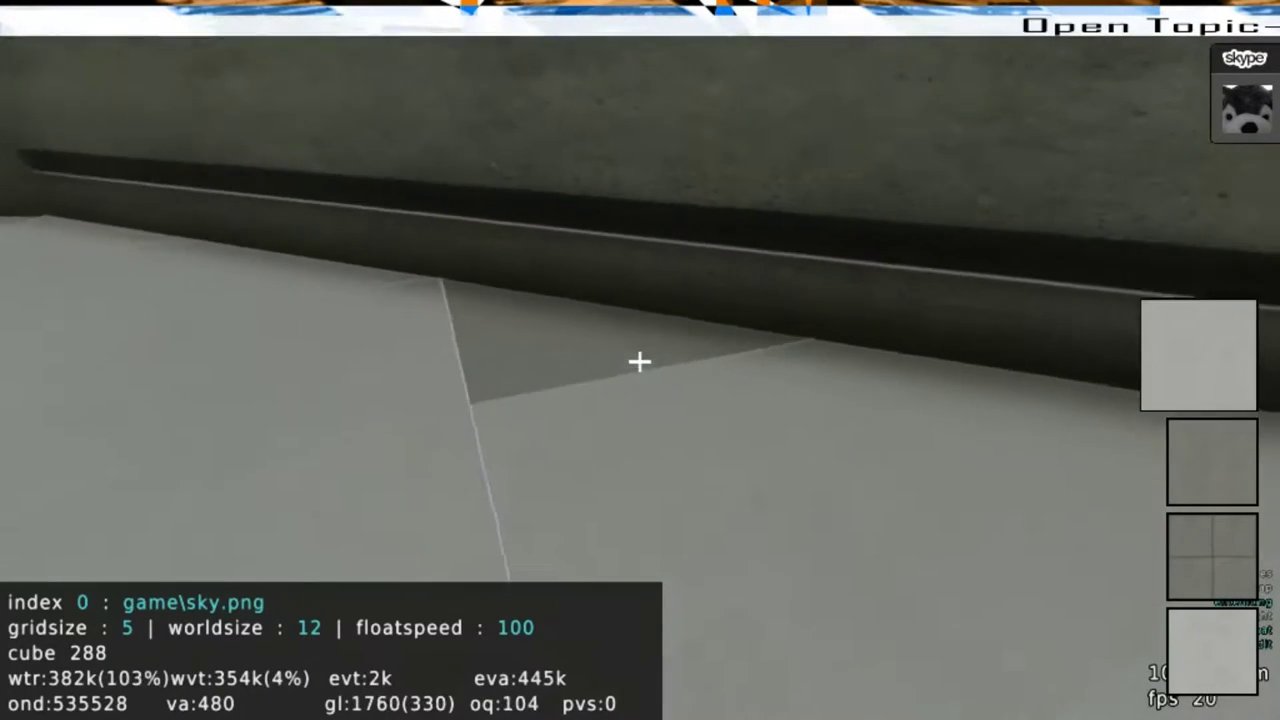
click(640, 362)
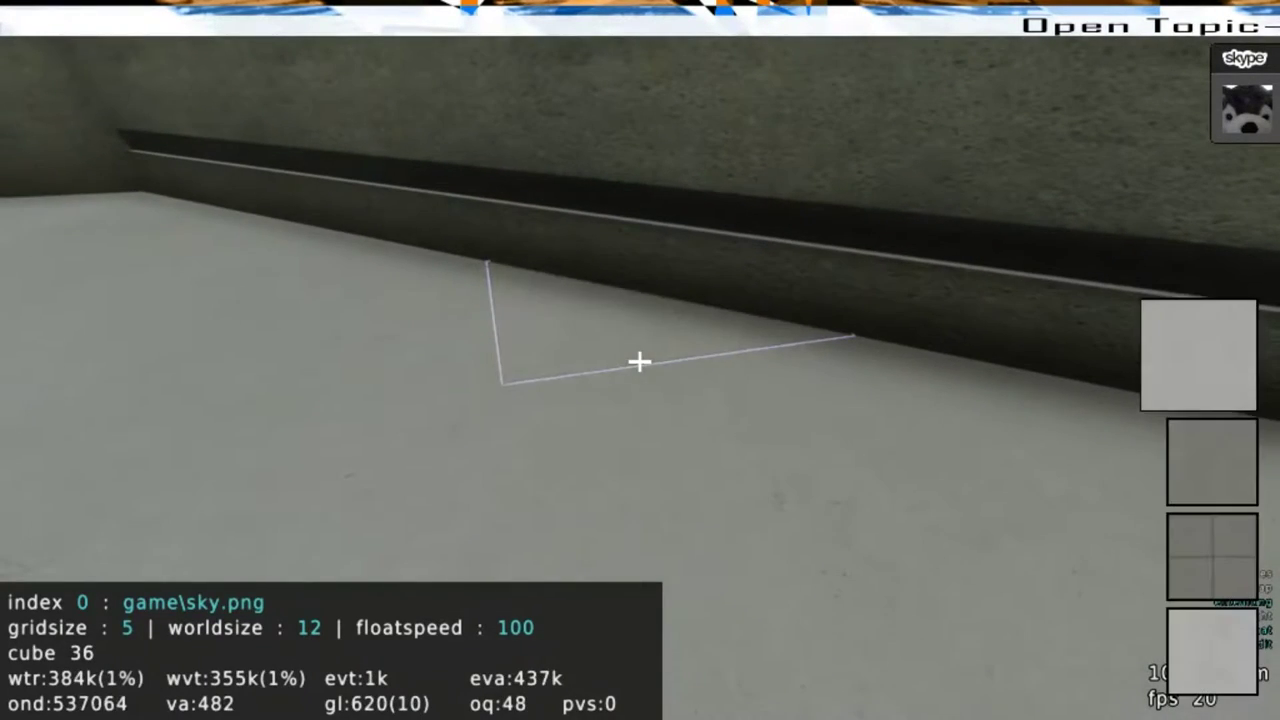
key(e)
key(e)
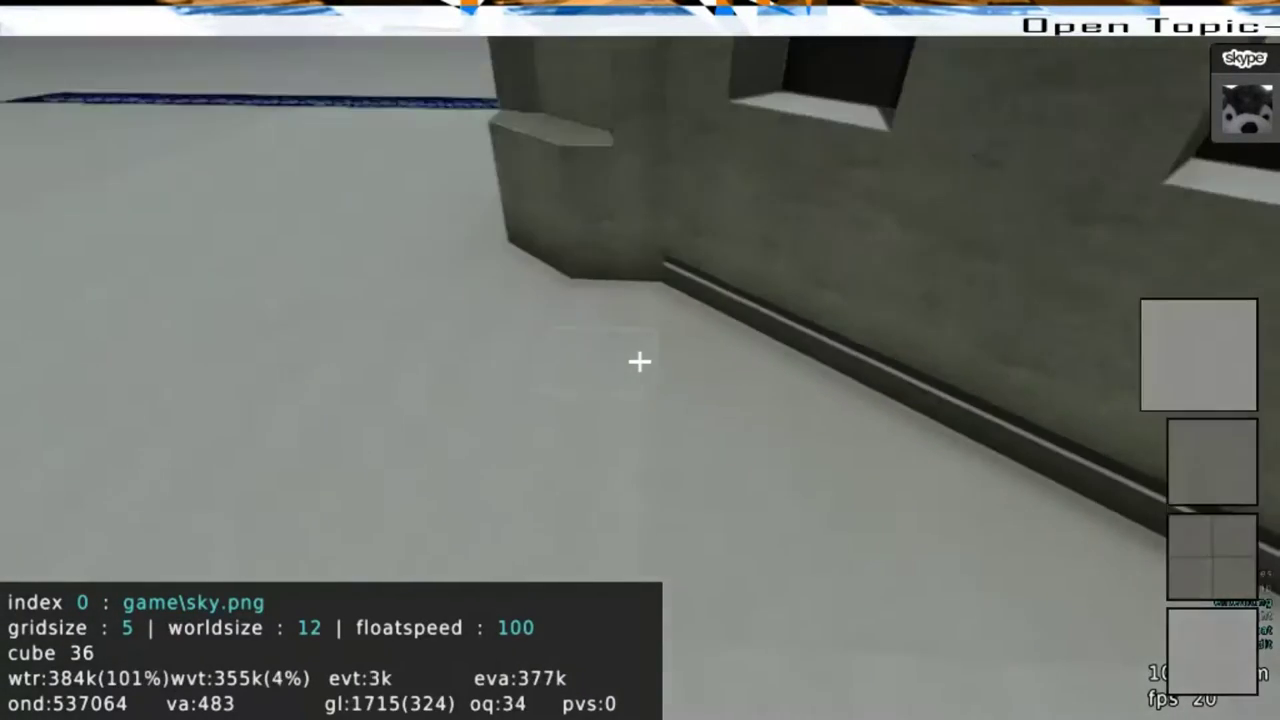
Select the wider ground area beside the wall and cycle its surface to the other plain light-grey texture
drag(640, 361, 640, 361)
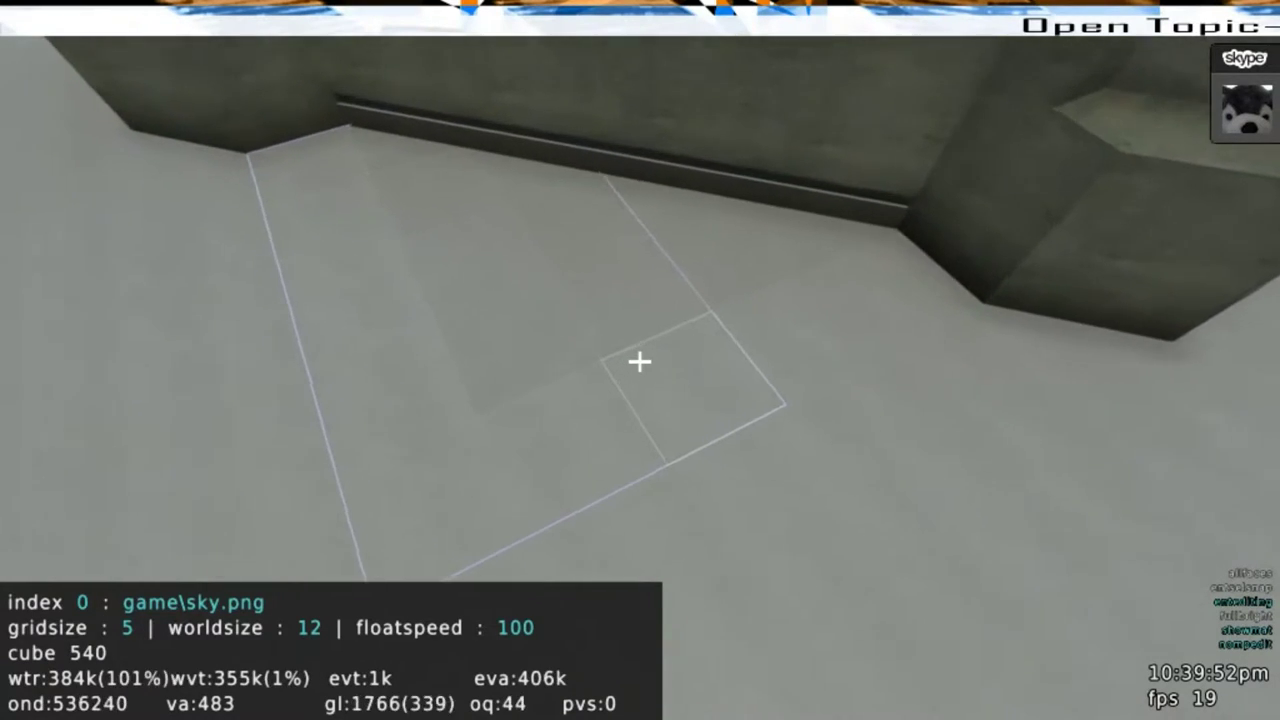
key(F2)
key(Escape)
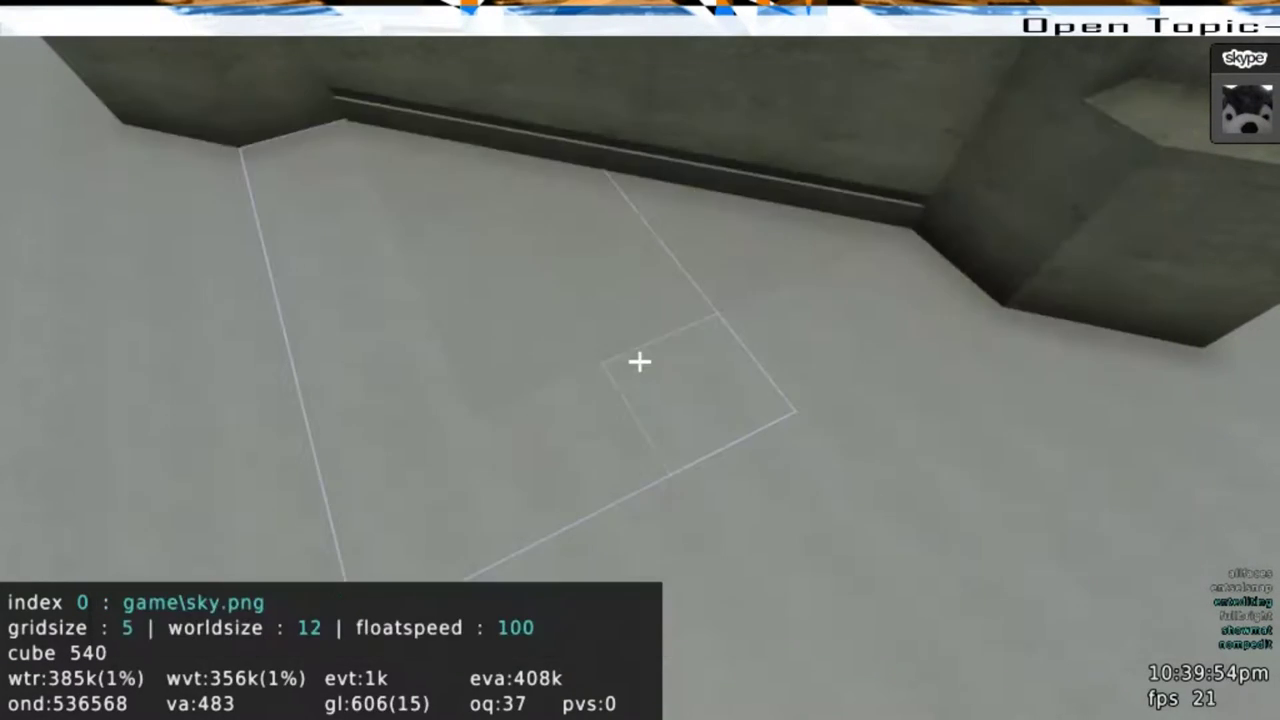
scroll(640, 362, up, 3)
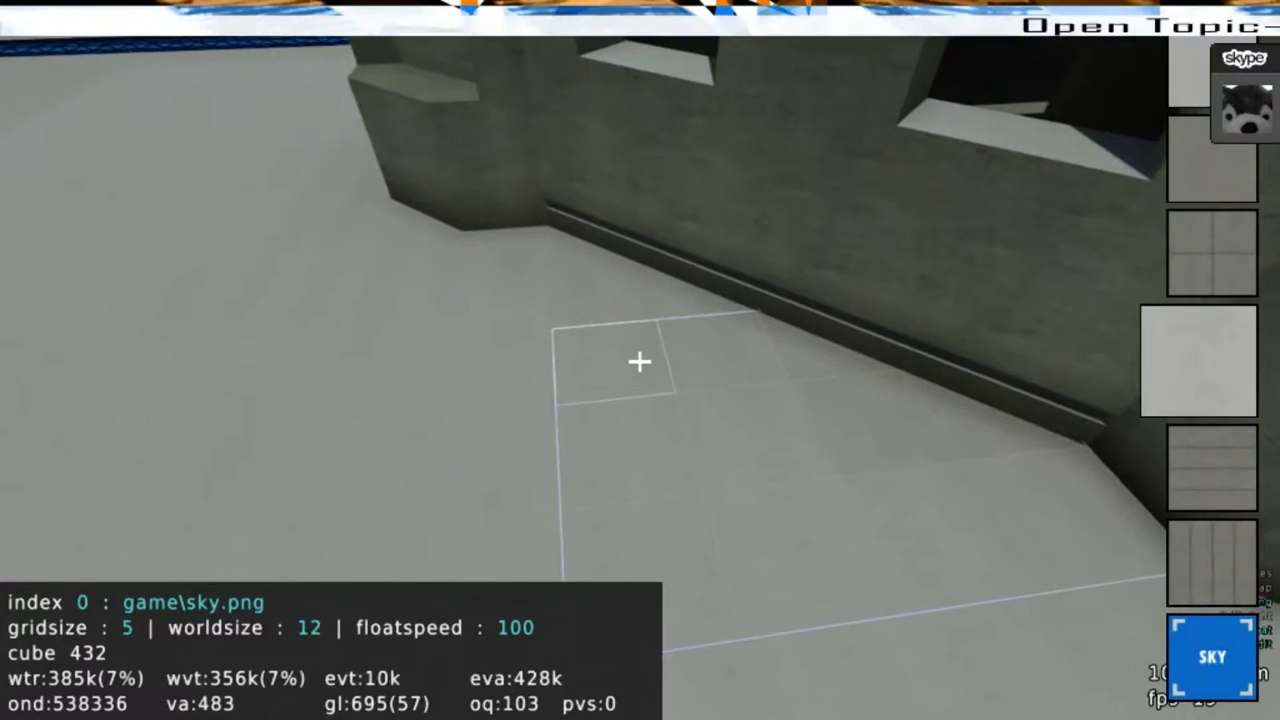
key(e)
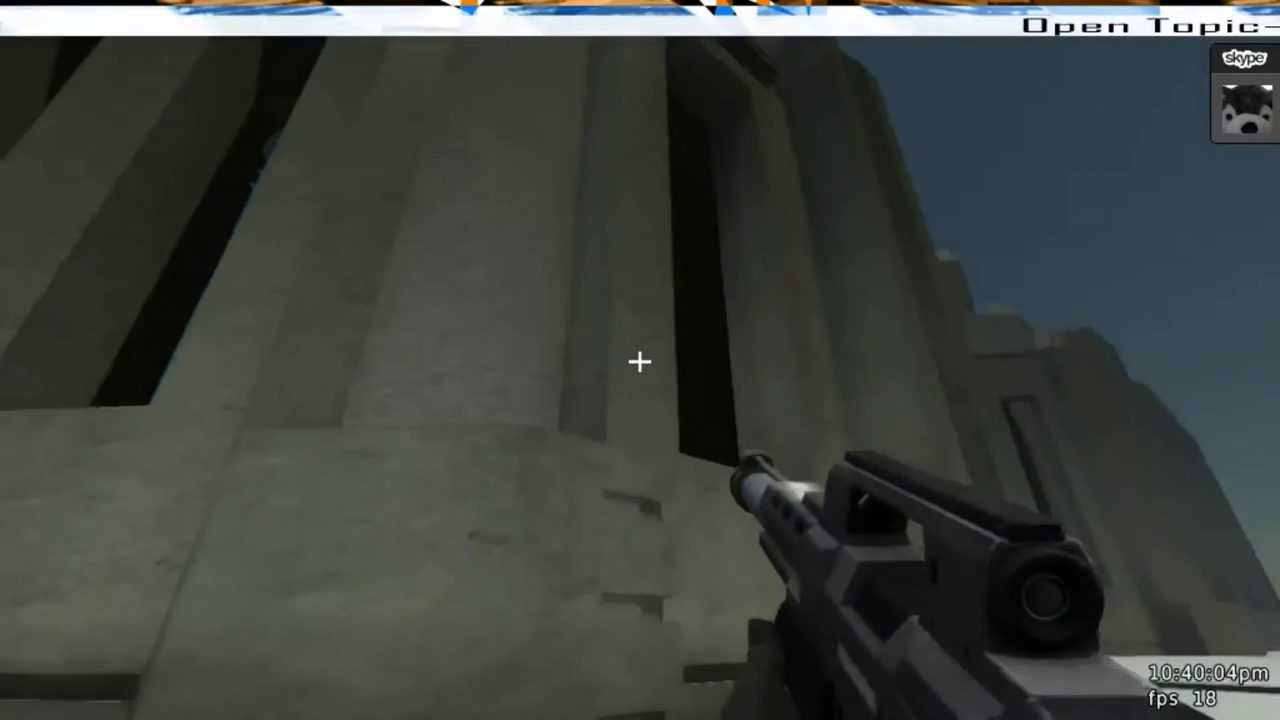
Set the grid size to 4 and copy the three-cube-high notched corner at the base of the shaded pillar
key(e)
scroll(640, 361, down, 1)
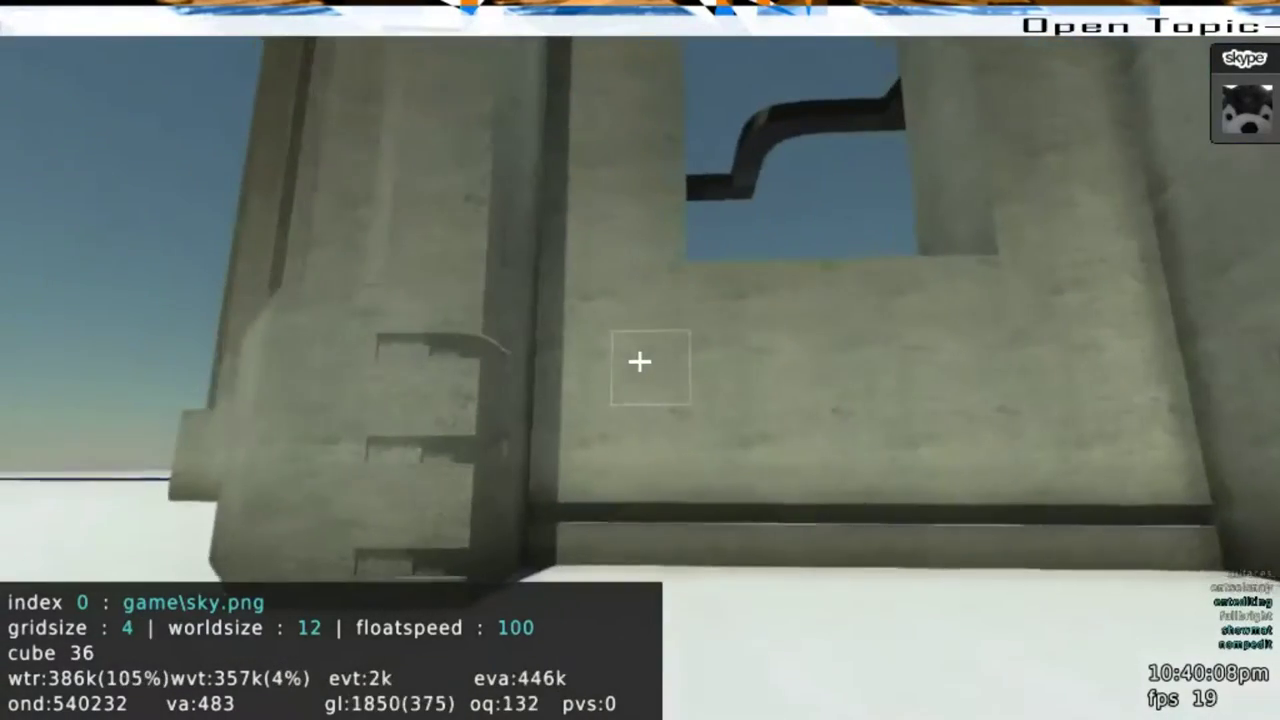
key(e)
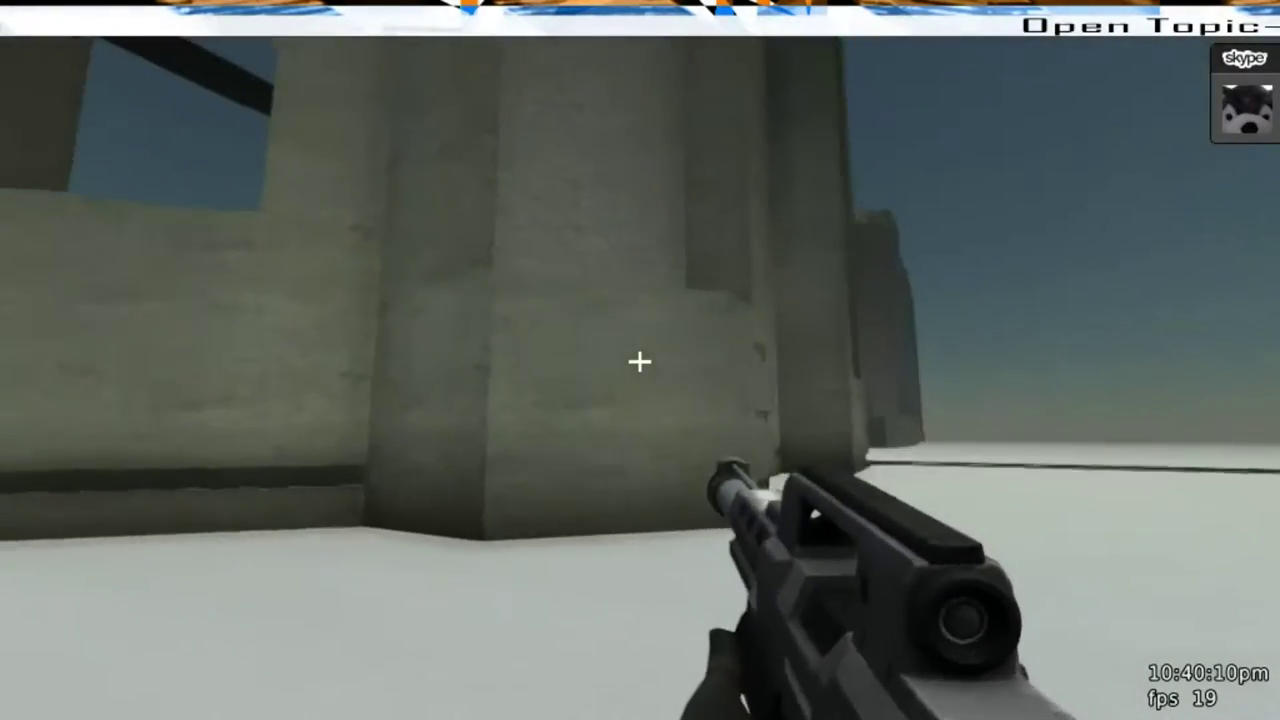
key(e)
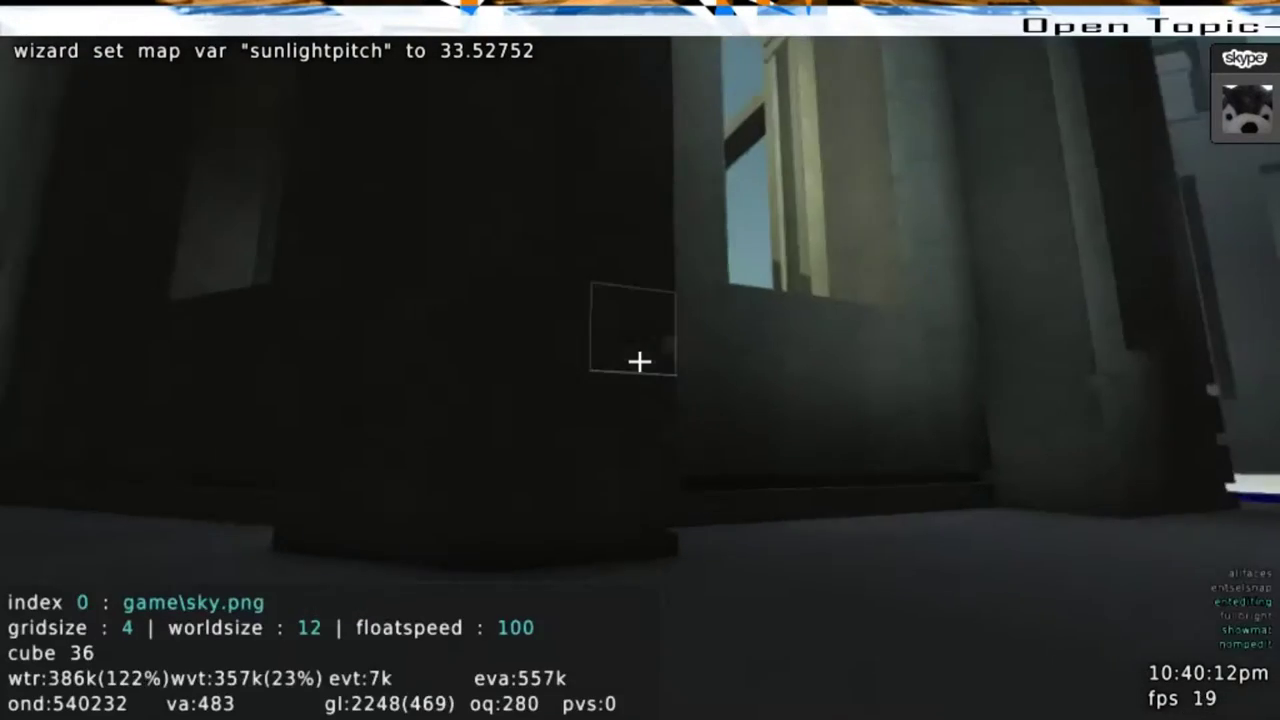
key(e)
key(e)
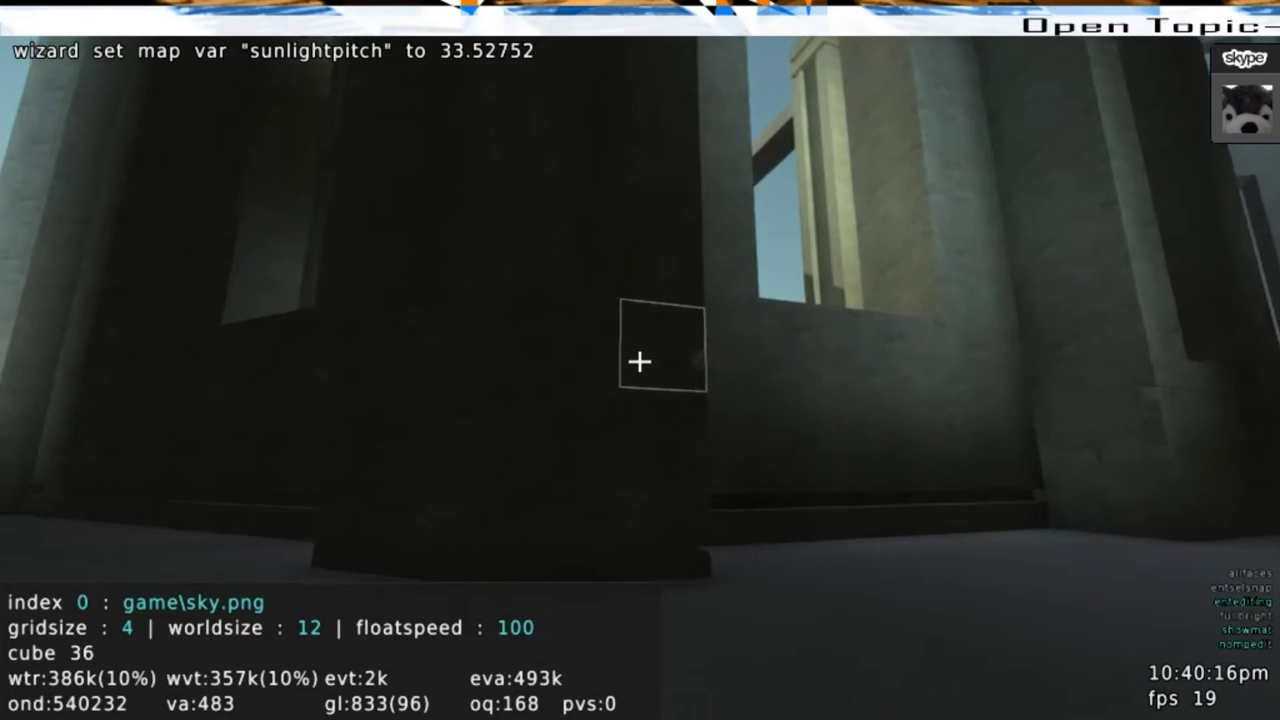
drag(640, 361, 640, 361)
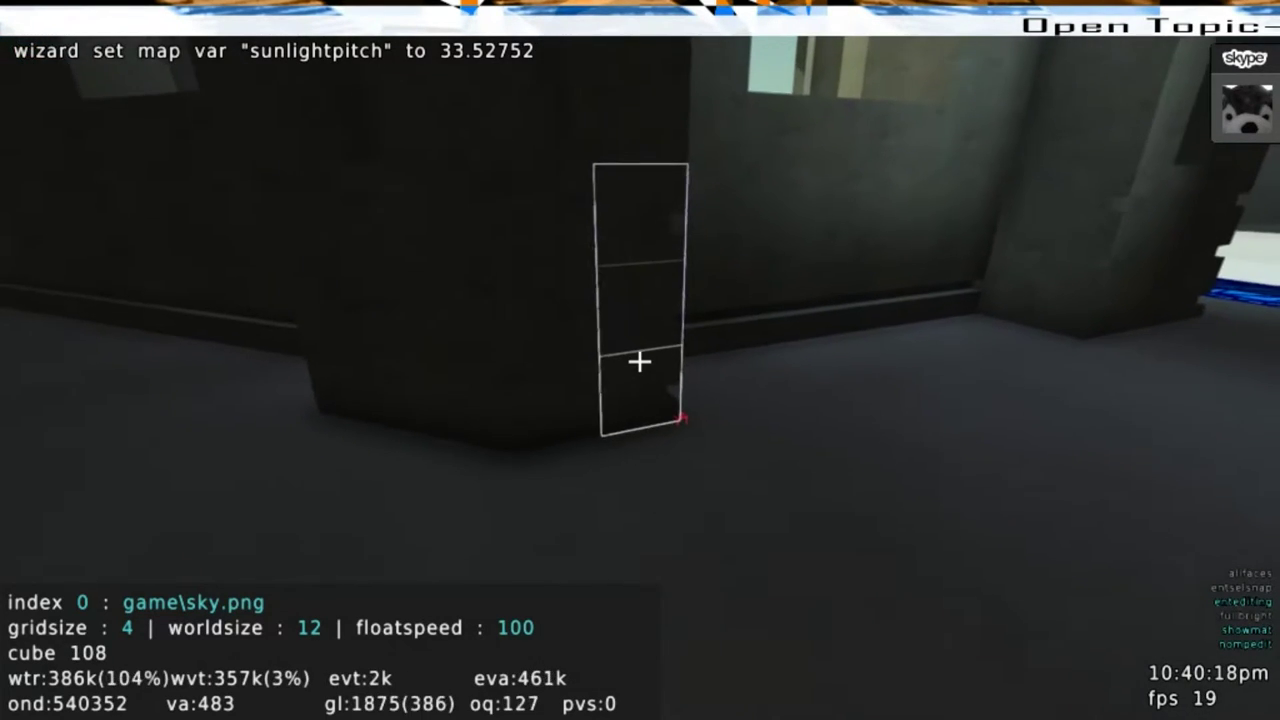
key(e)
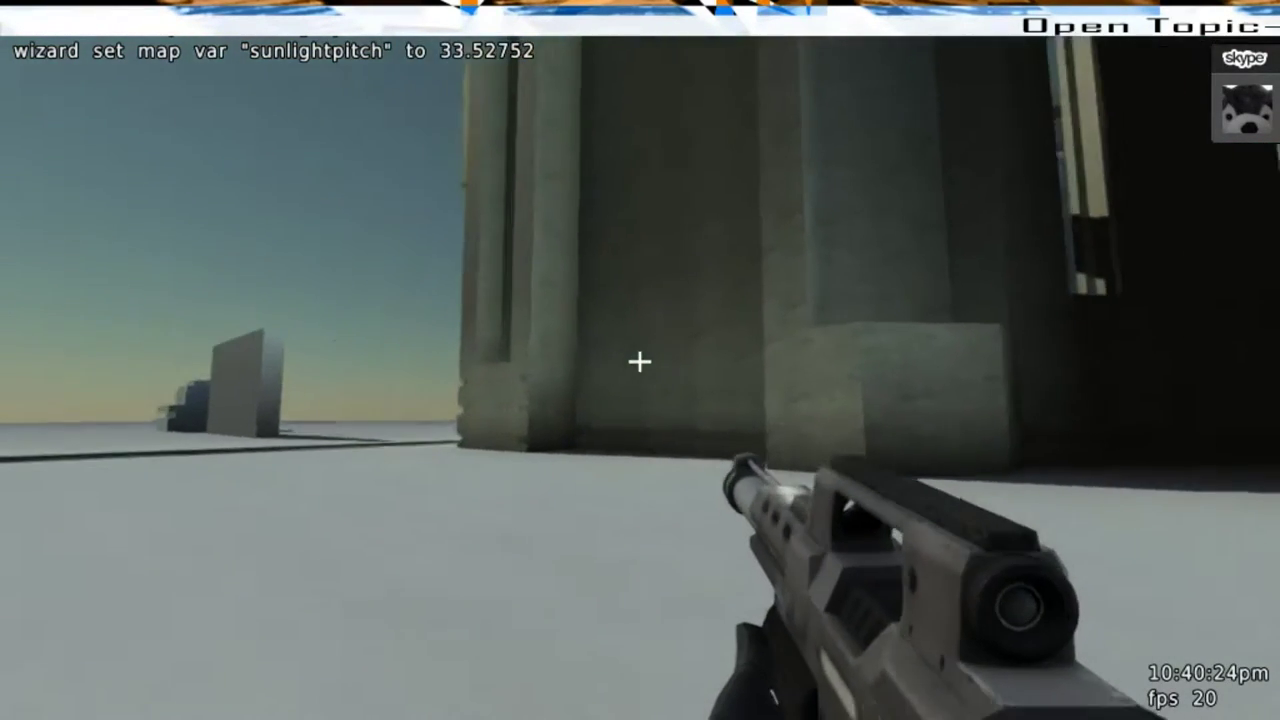
Paste the copied notched column onto the plain base corner of another temple pillar and orient it to fit the corner
key(e)
key(w)
drag(640, 361, 640, 361)
key(a)
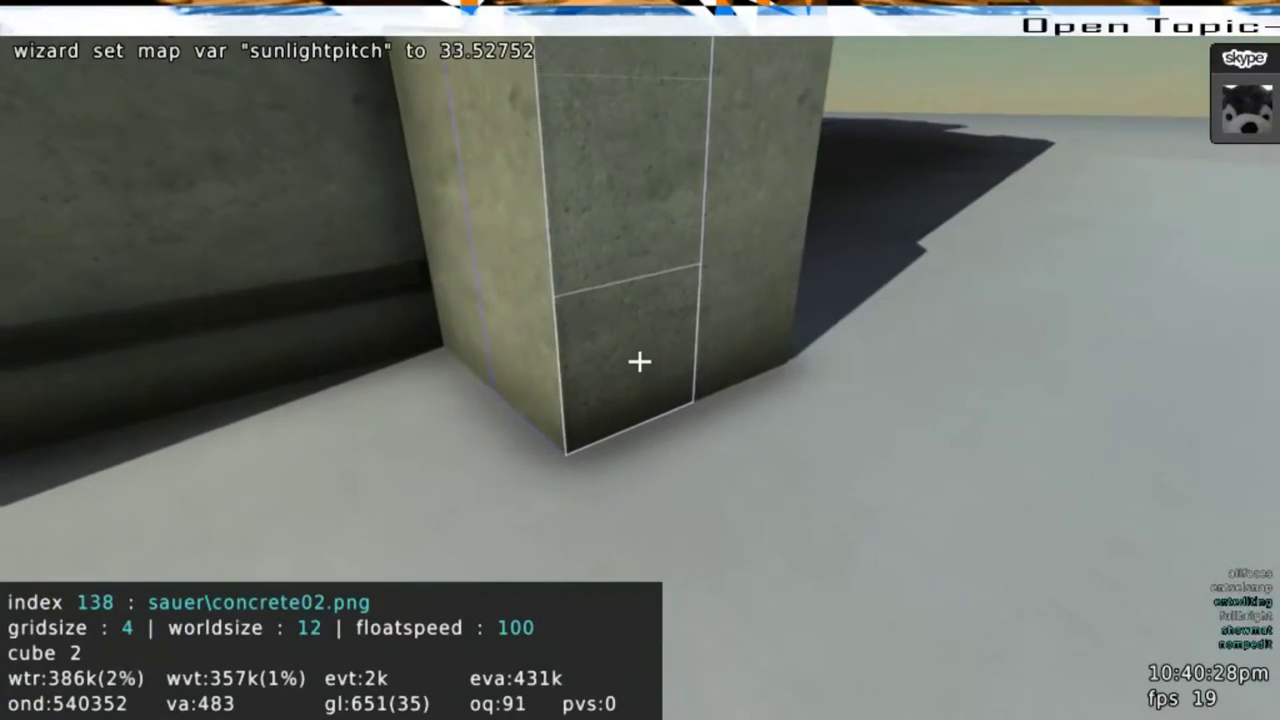
scroll(640, 361, up, 1)
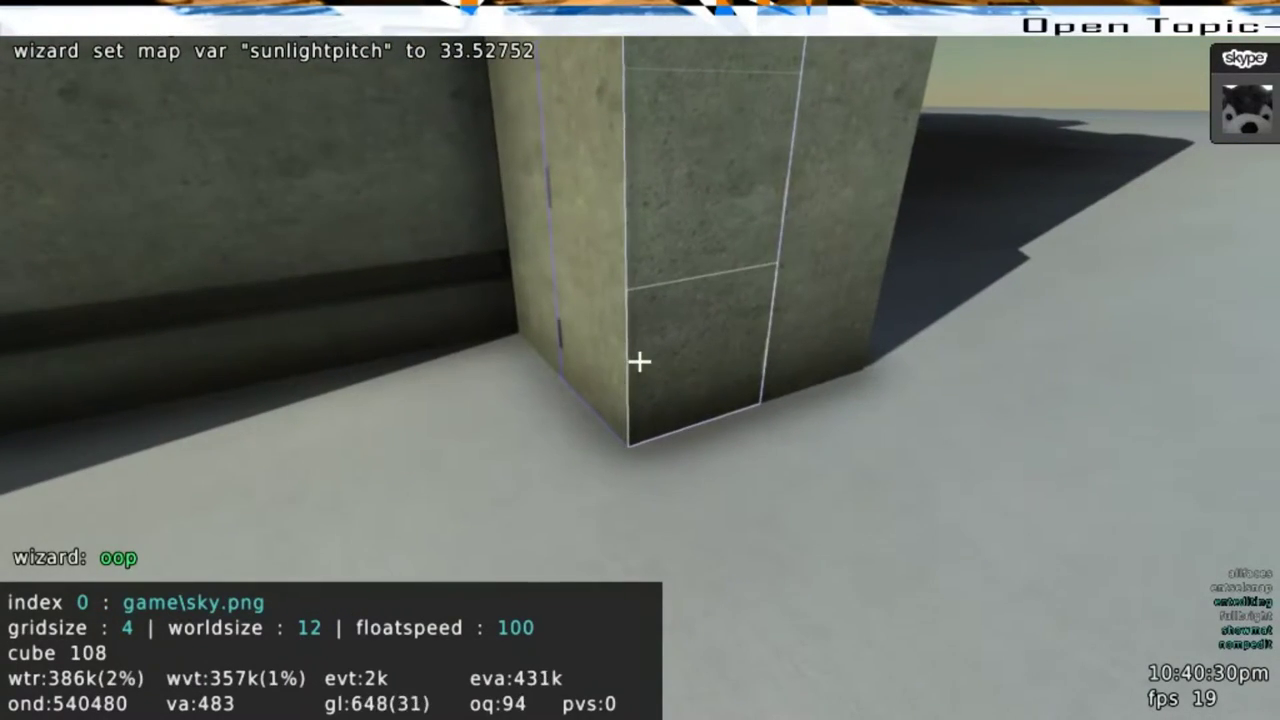
drag(640, 361, 640, 361)
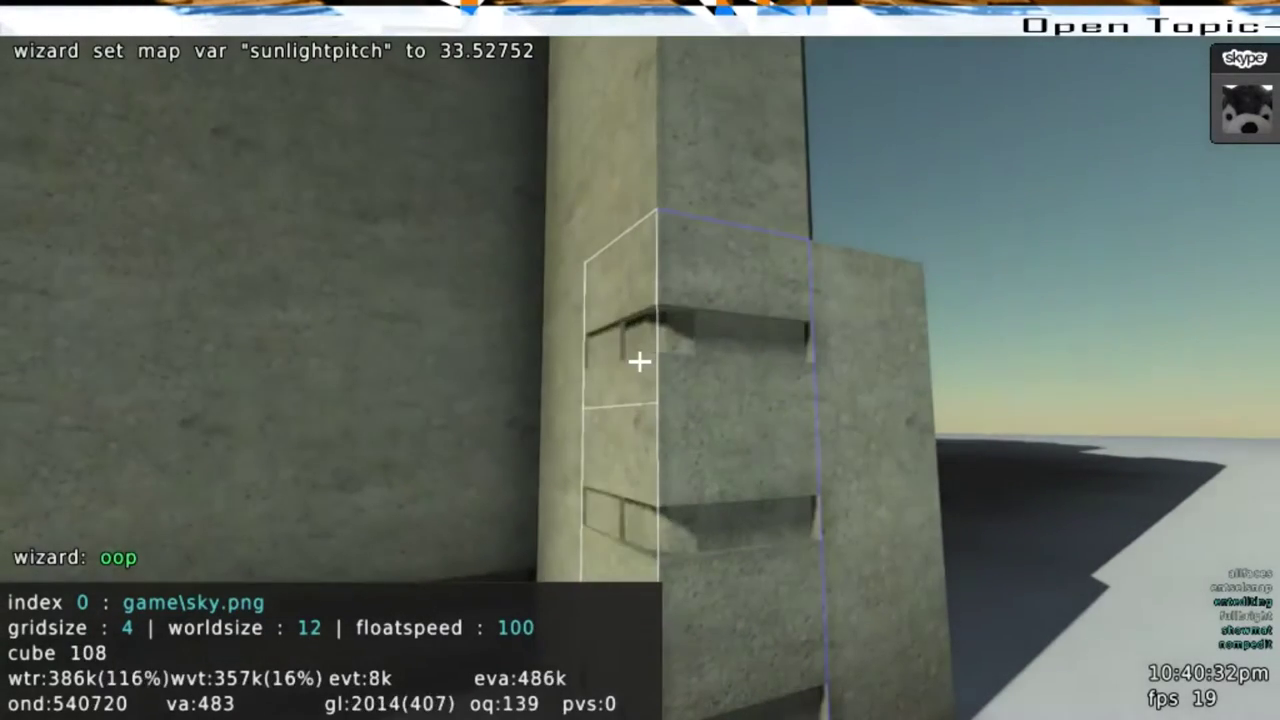
key(s)
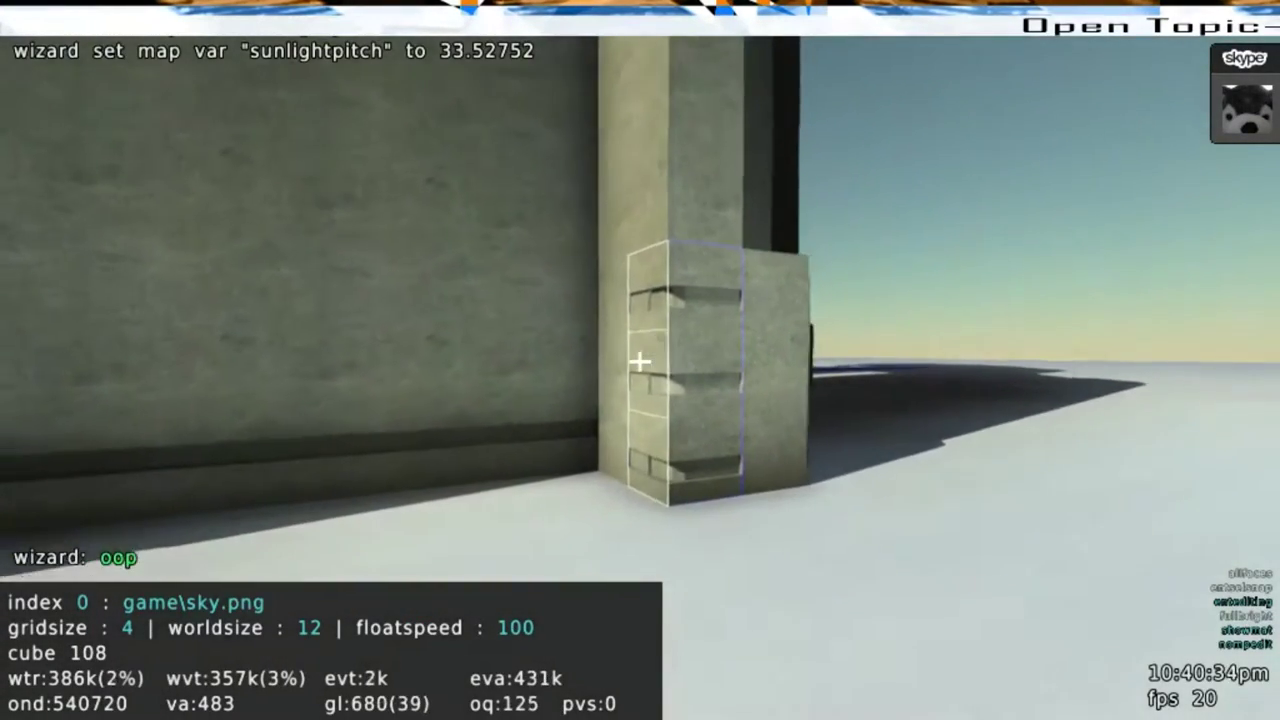
Examine the notched pillar base from a distance and up close, including its recesses at grid size 2
key(e)
key(w)
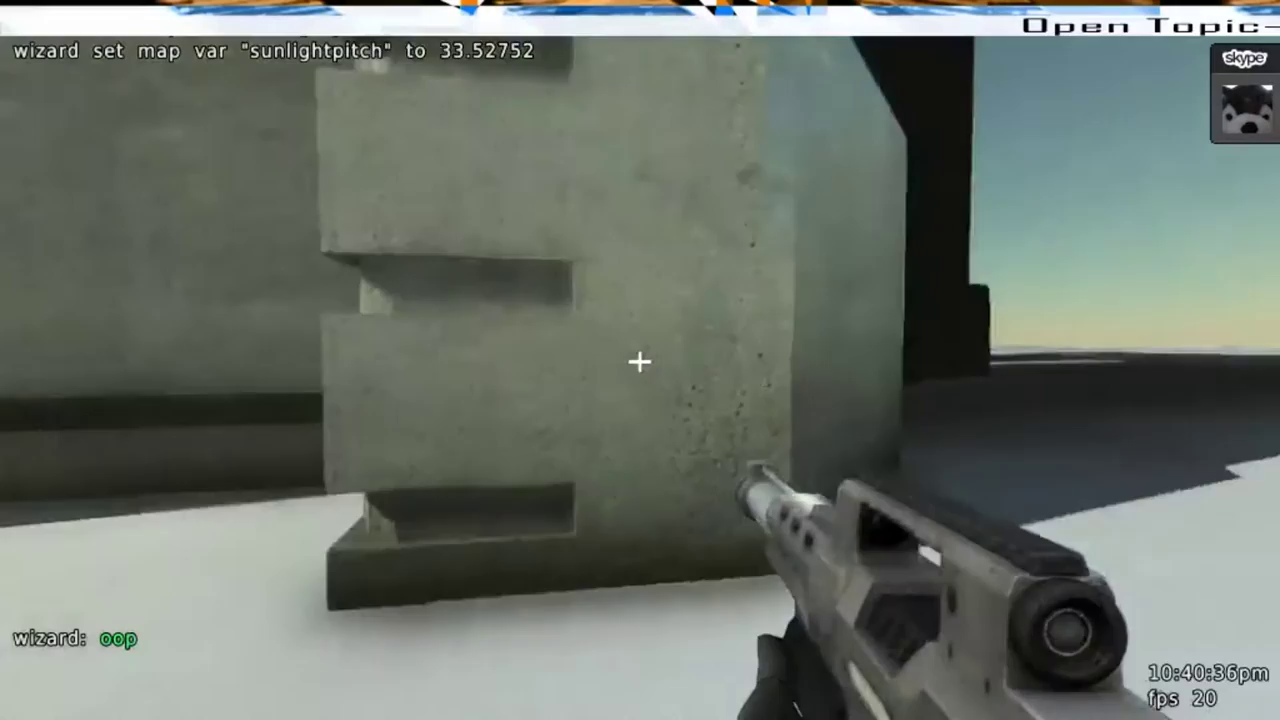
key(w)
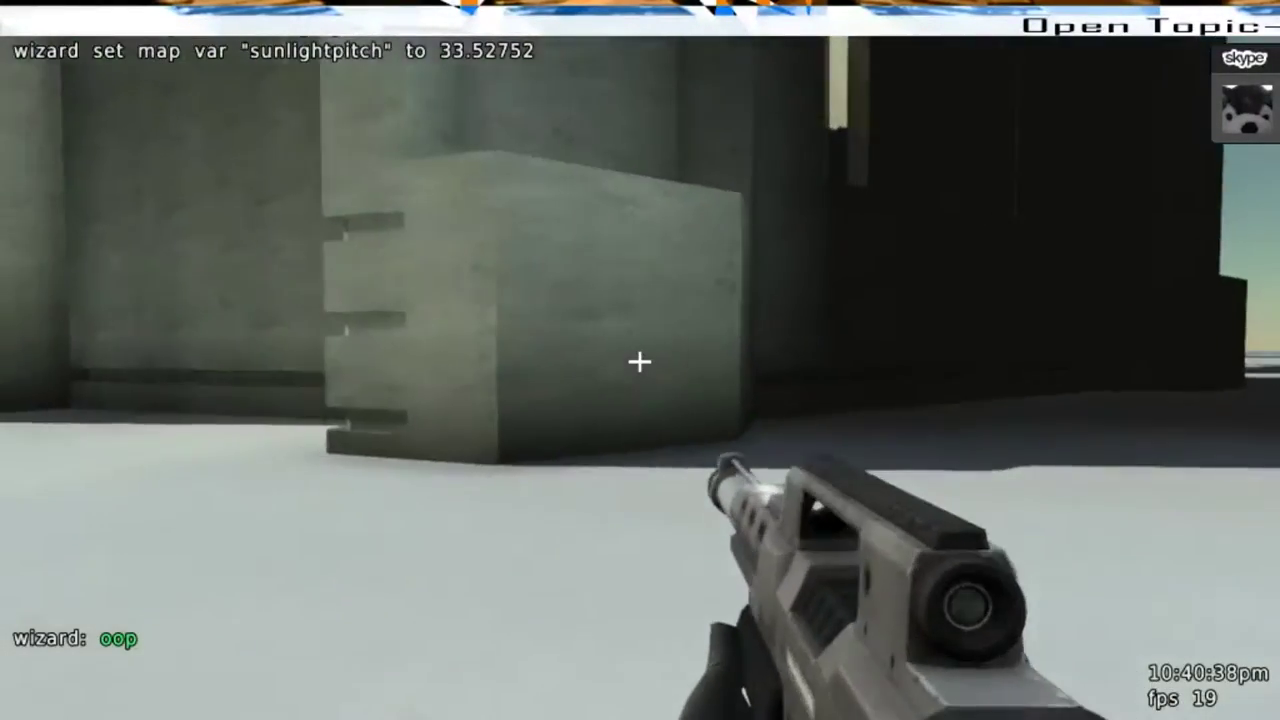
key(w)
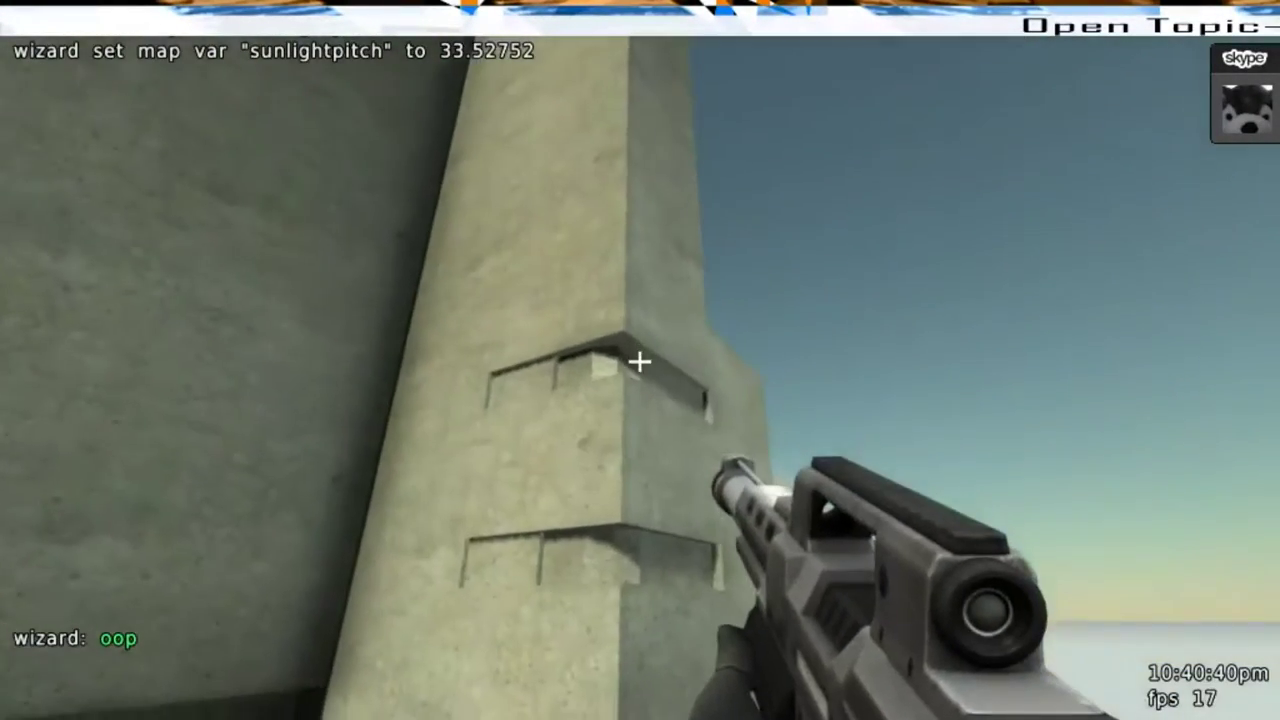
key(w)
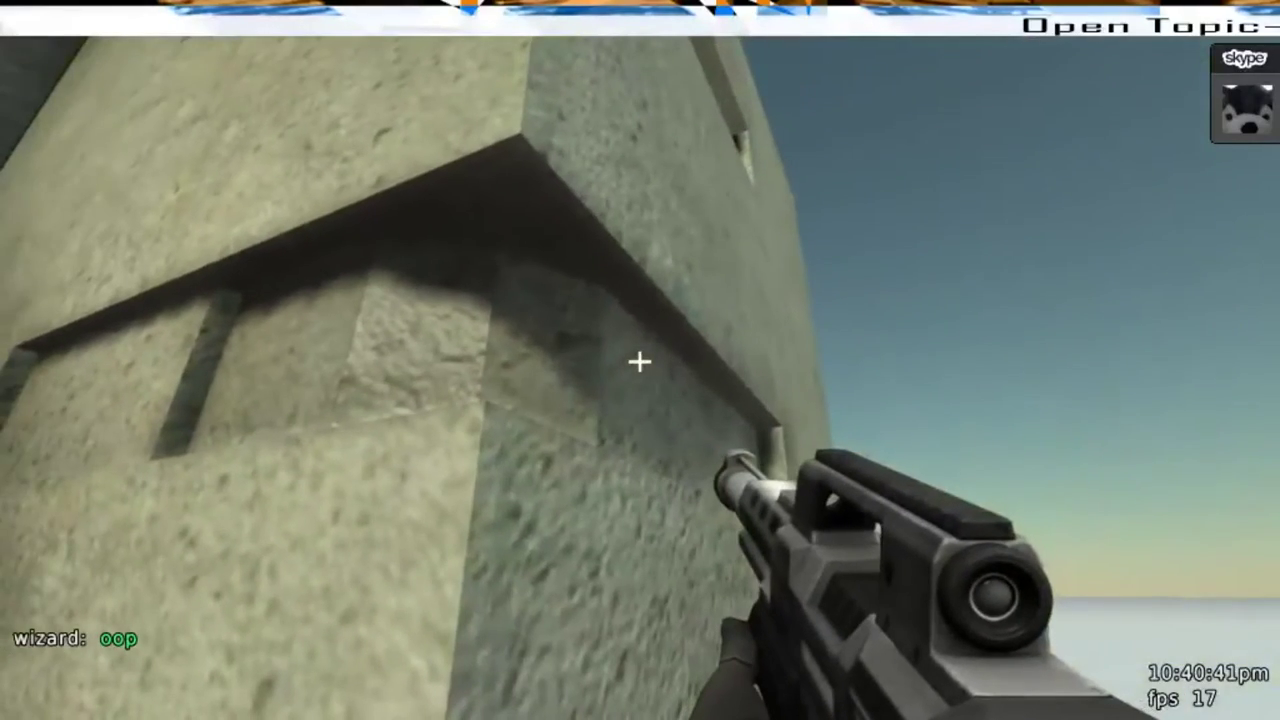
key(e)
scroll(640, 361, down, 1)
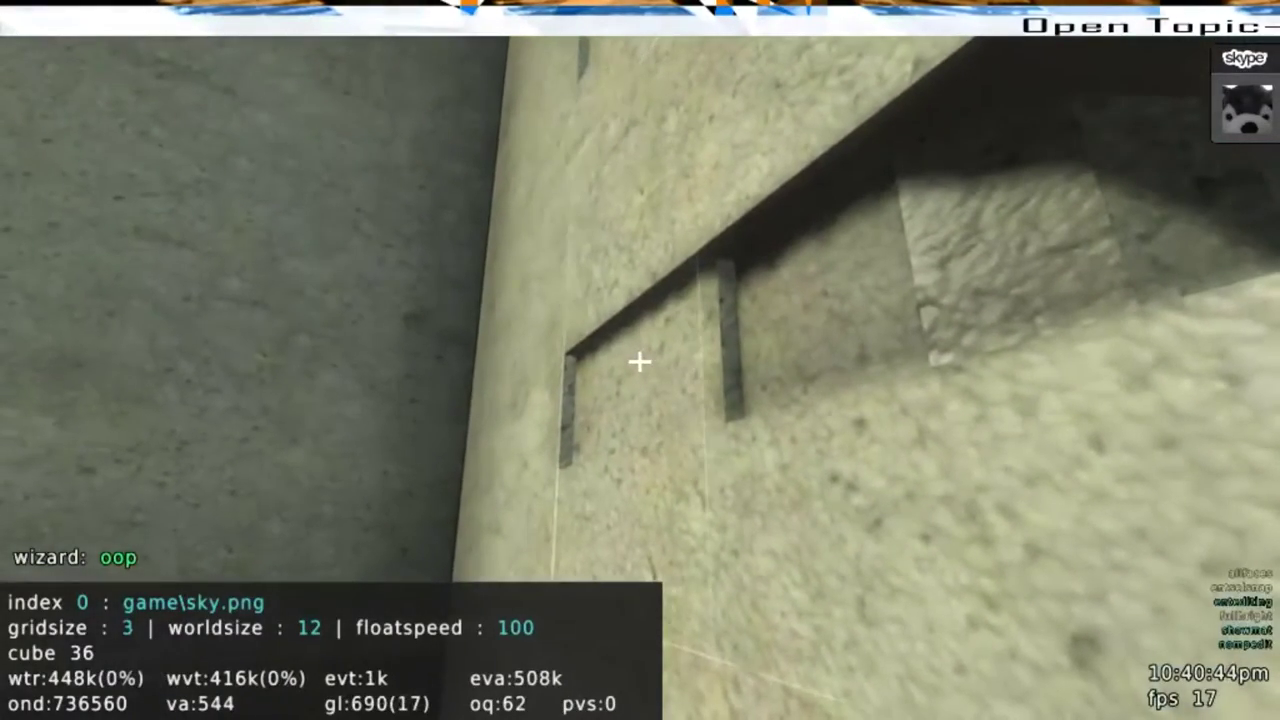
key(d)
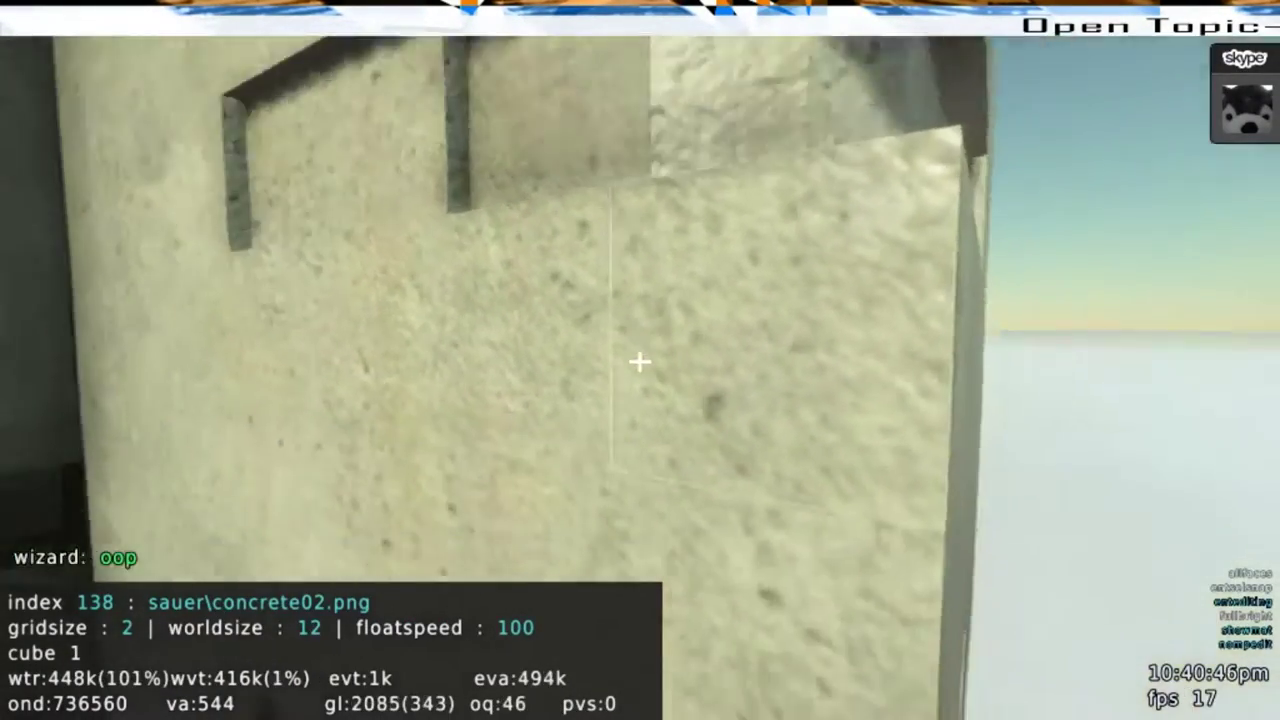
key(w)
key(e)
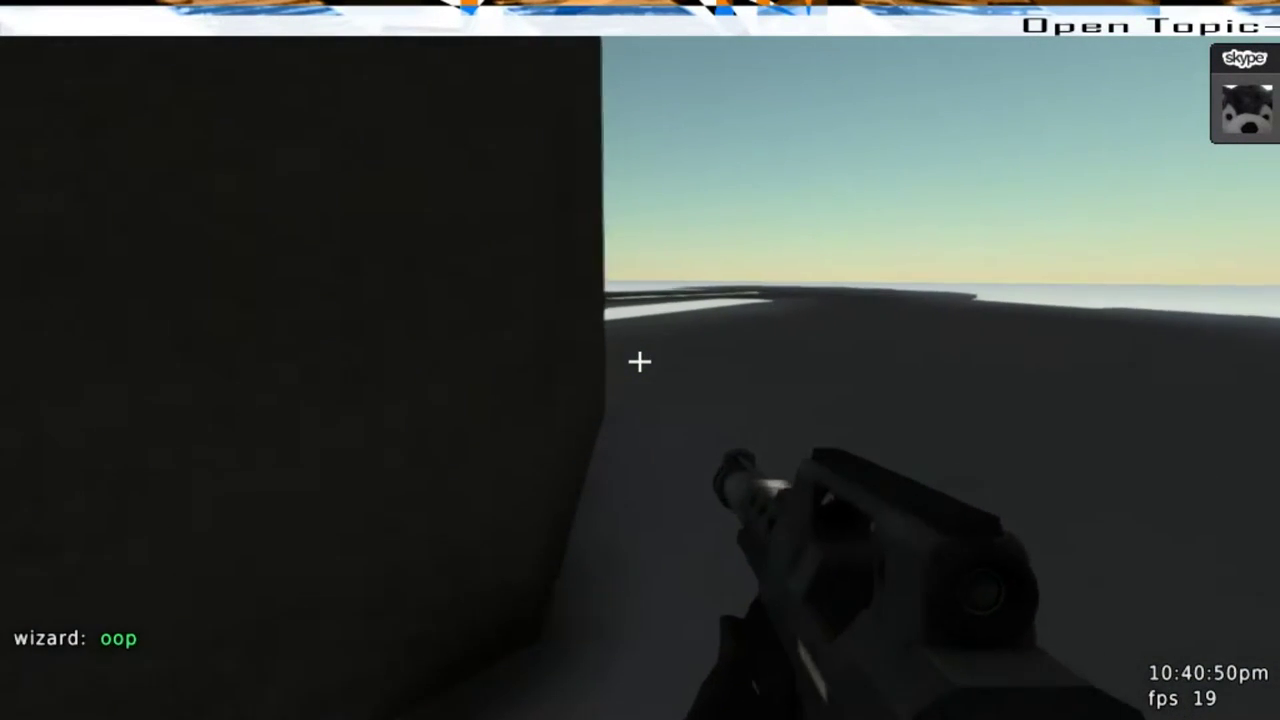
Inspect a recessed notch on another pillar and select two cubes along its back face at grid size 2
key(w)
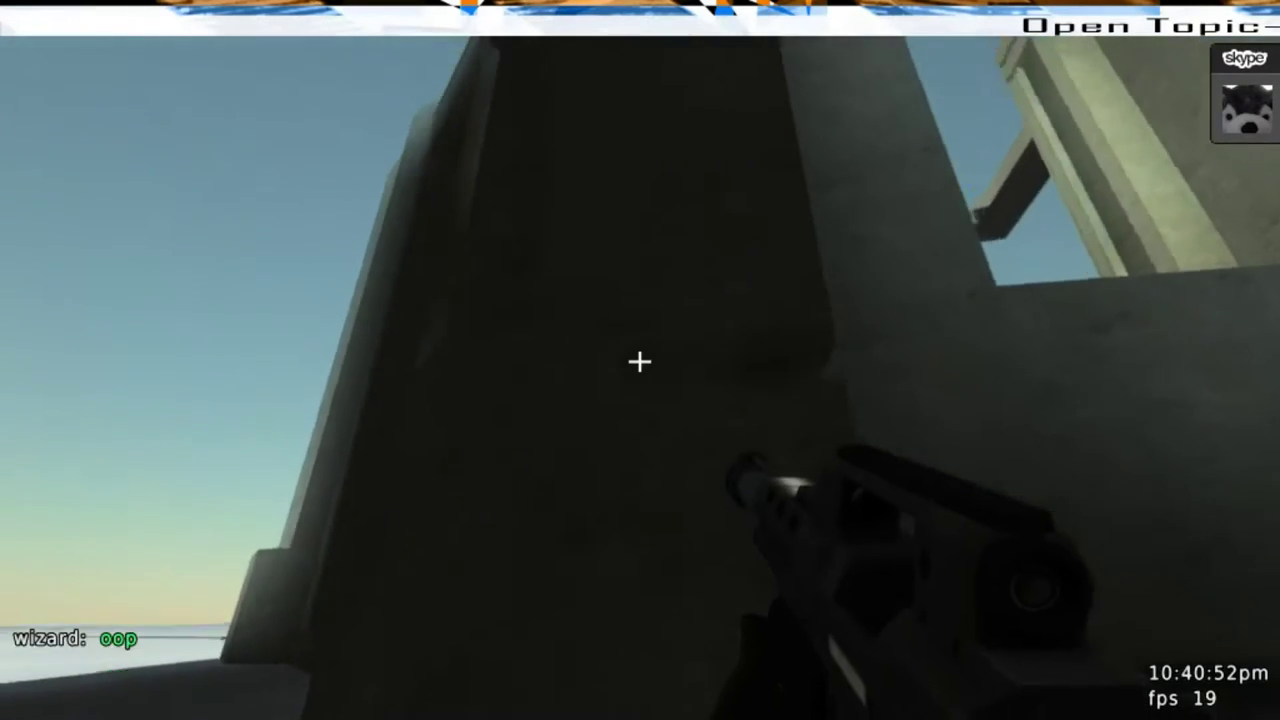
key(w)
key(w)
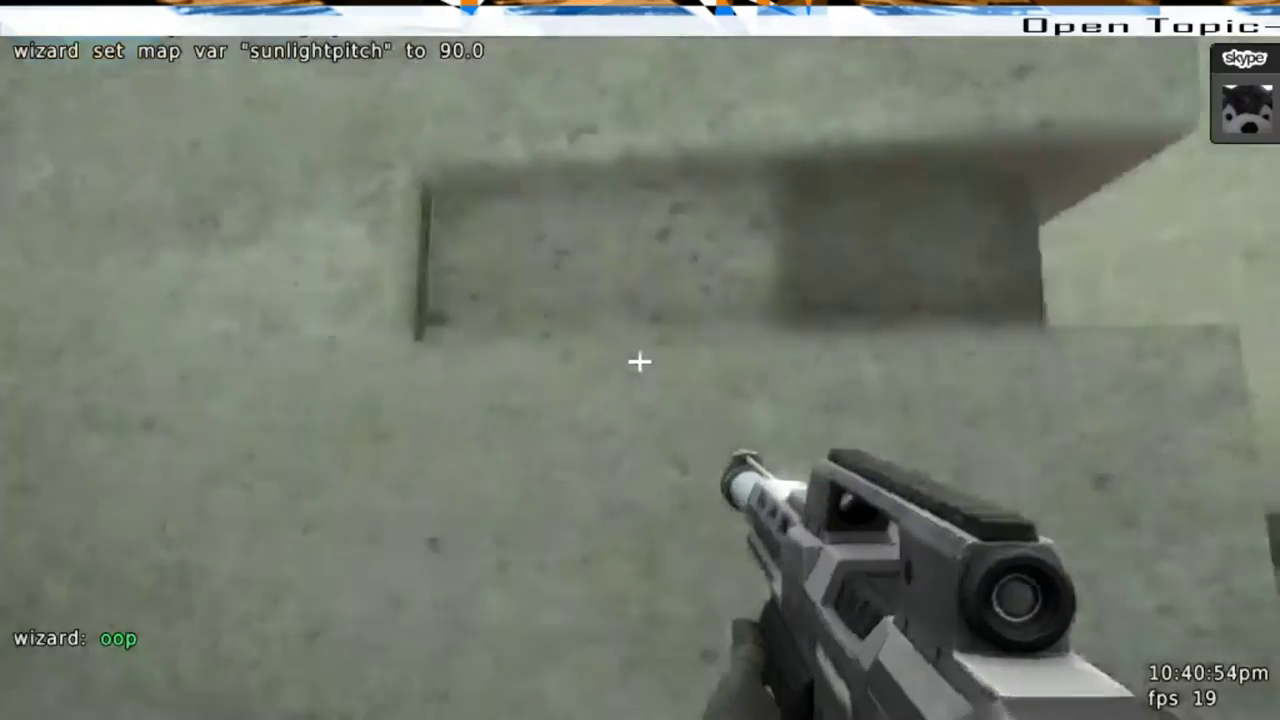
key(e)
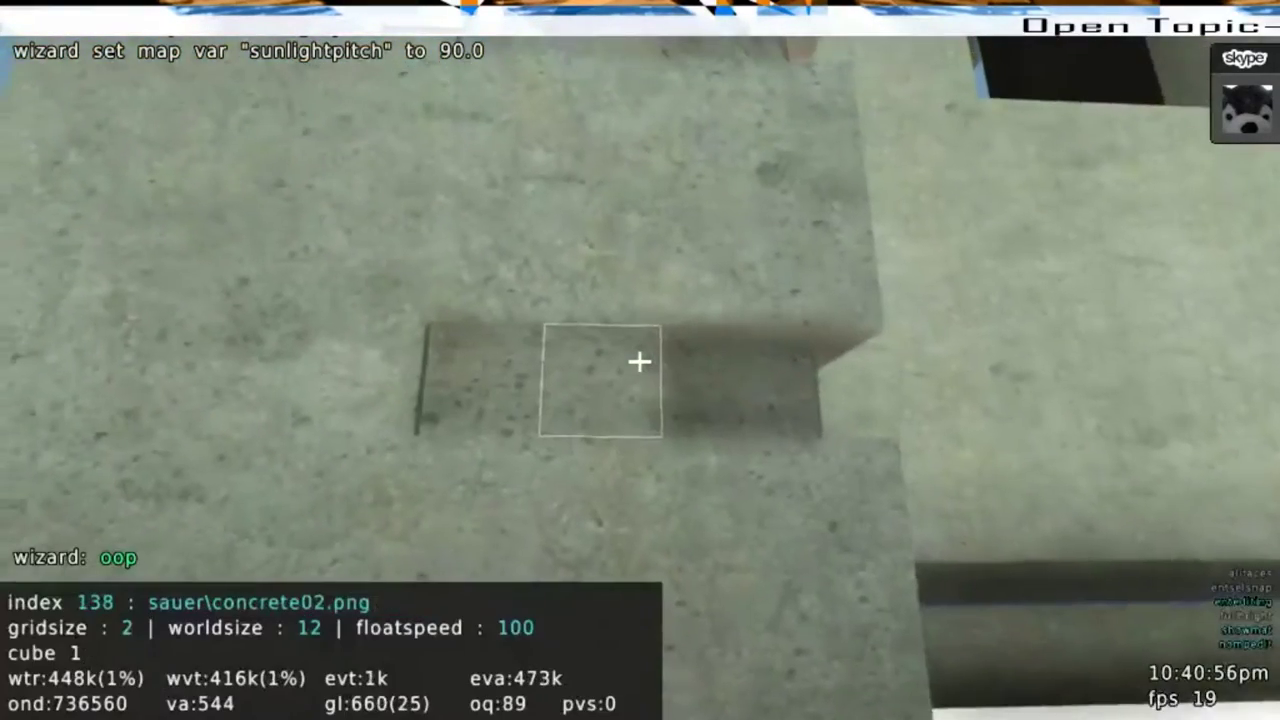
key(w)
key(s)
drag(640, 361, 640, 361)
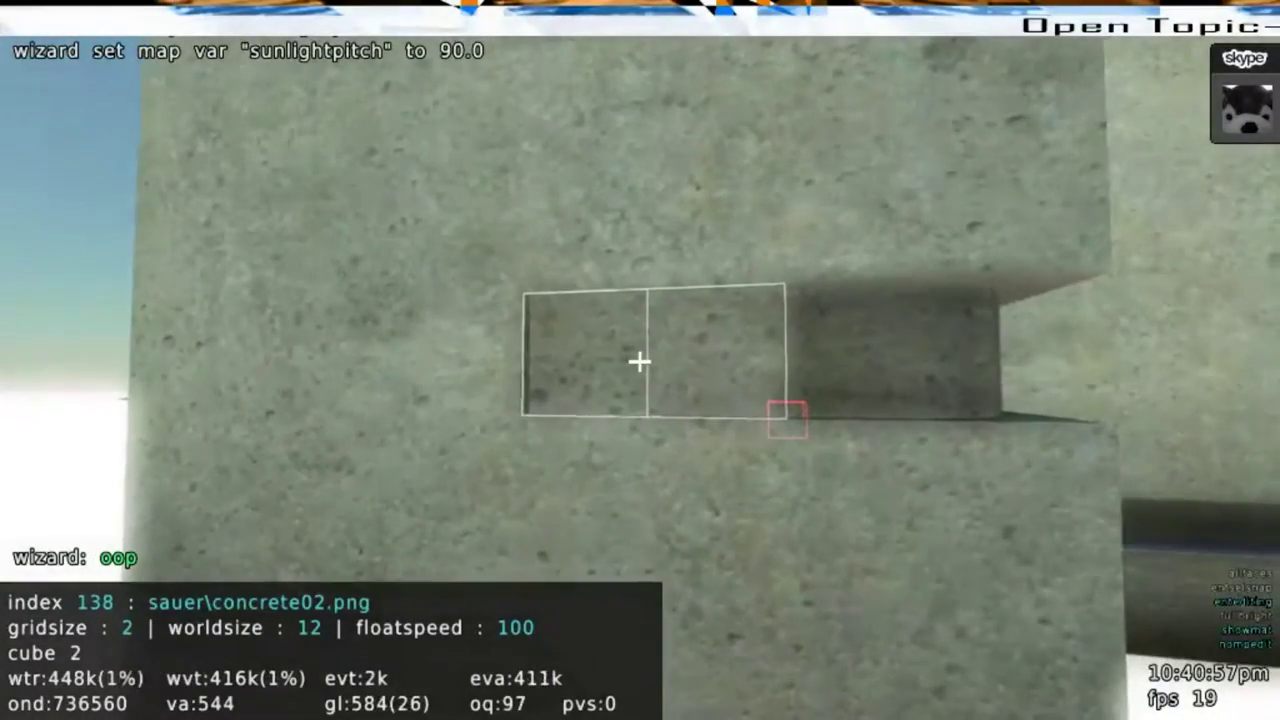
Examine the notches around the corners, at the foot and higher up on the temple's pillars
key(d)
key(s)
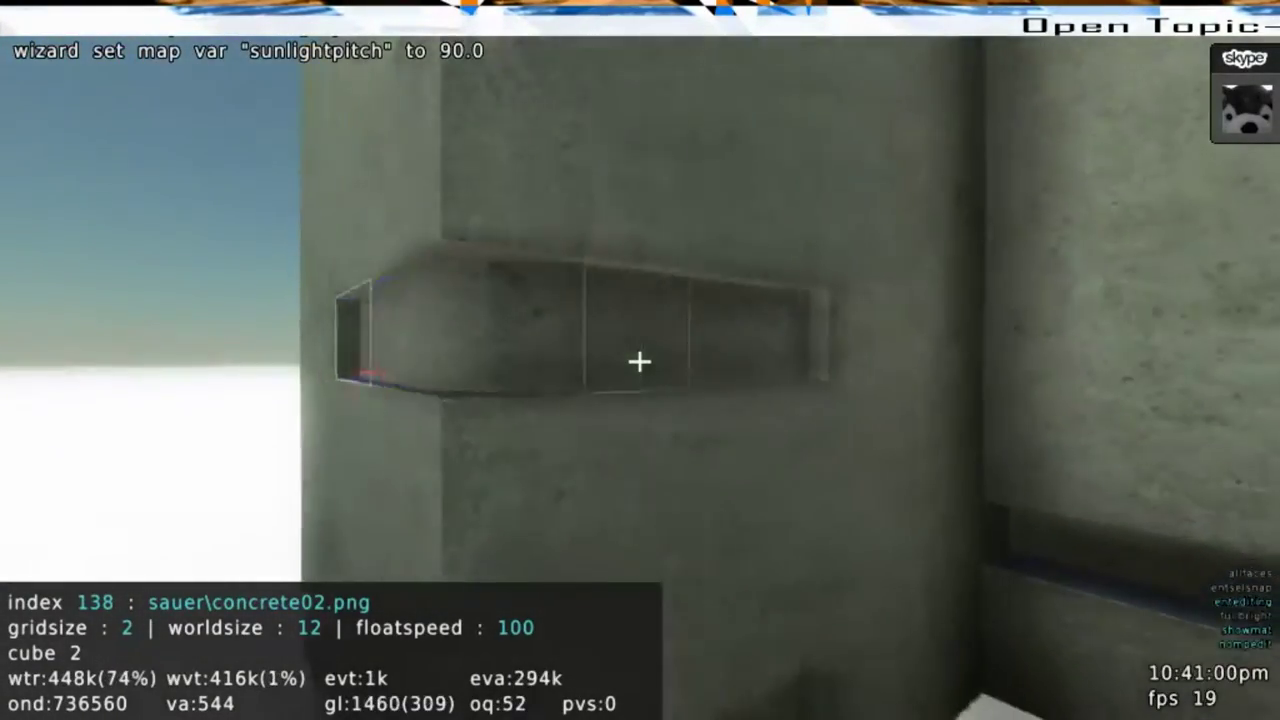
key(a)
key(a)
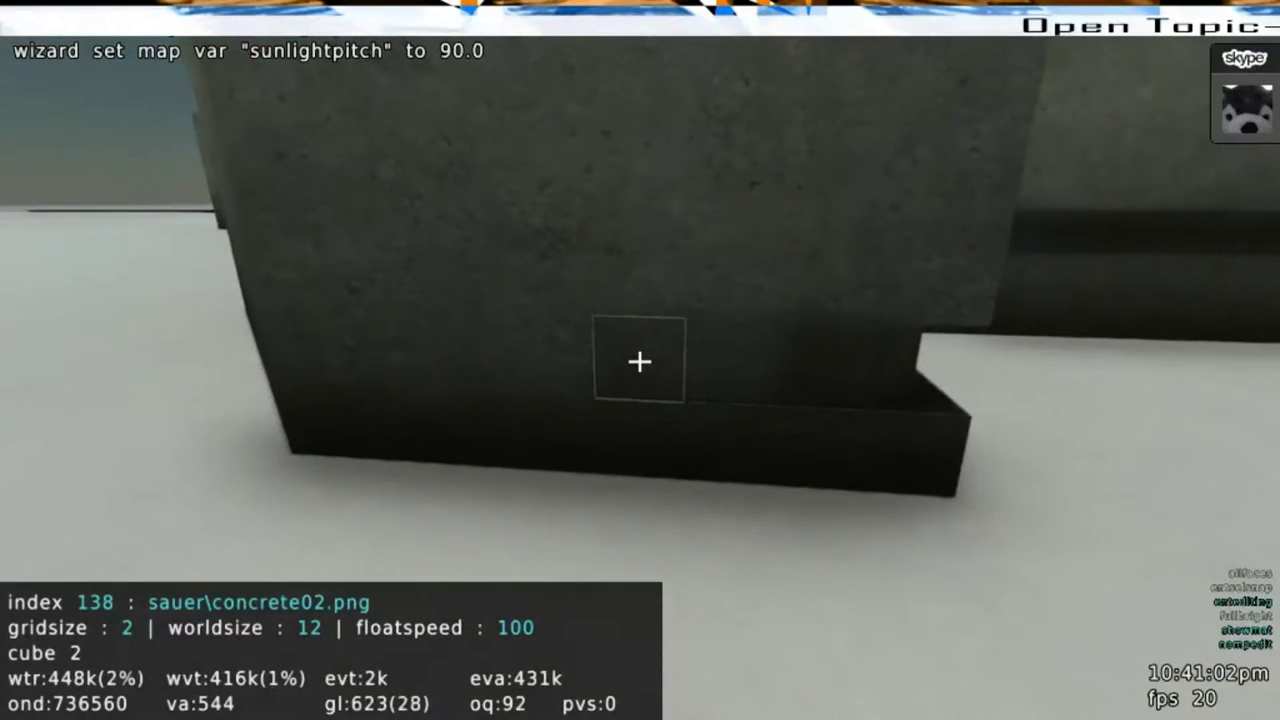
drag(640, 361, 640, 361)
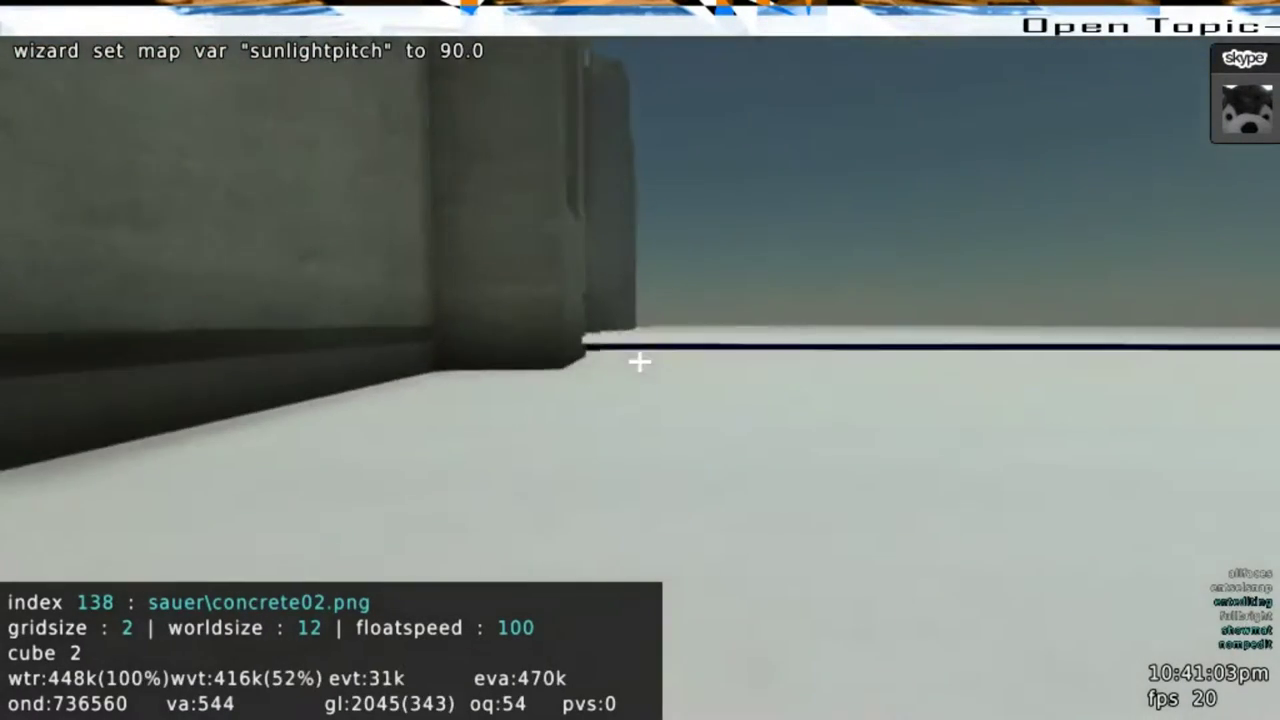
key(e)
key(w)
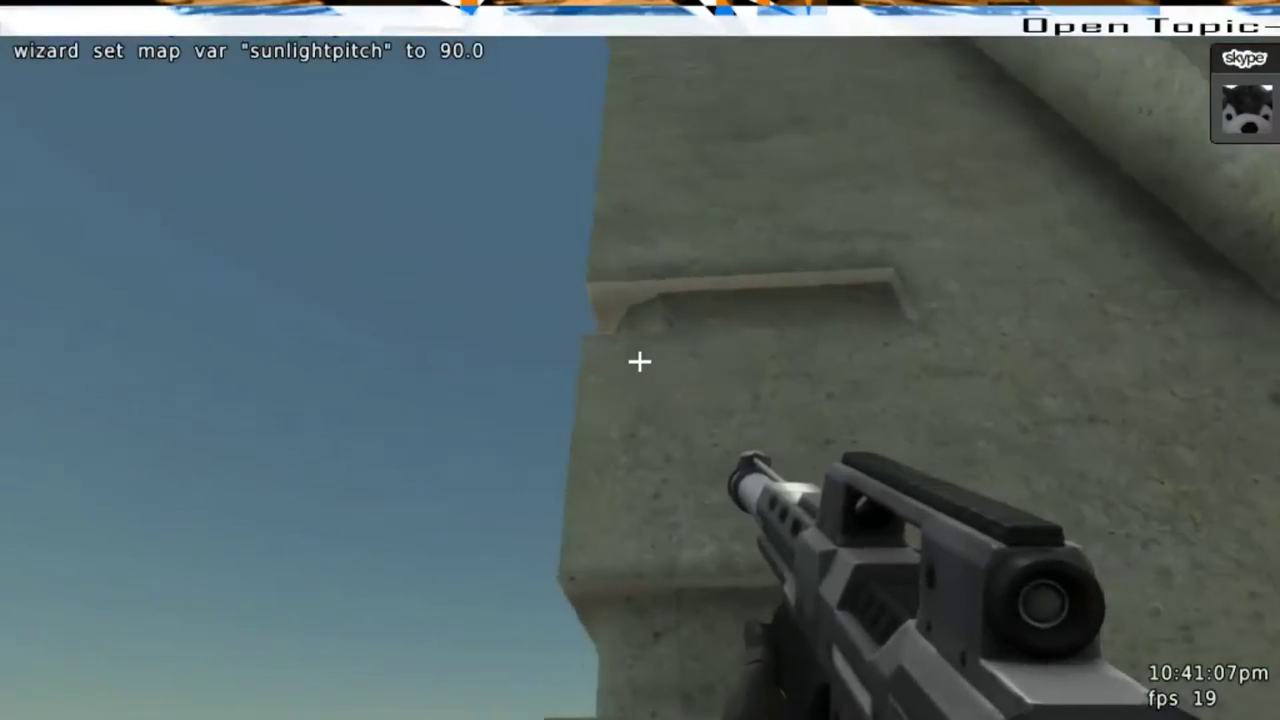
key(e)
key(w)
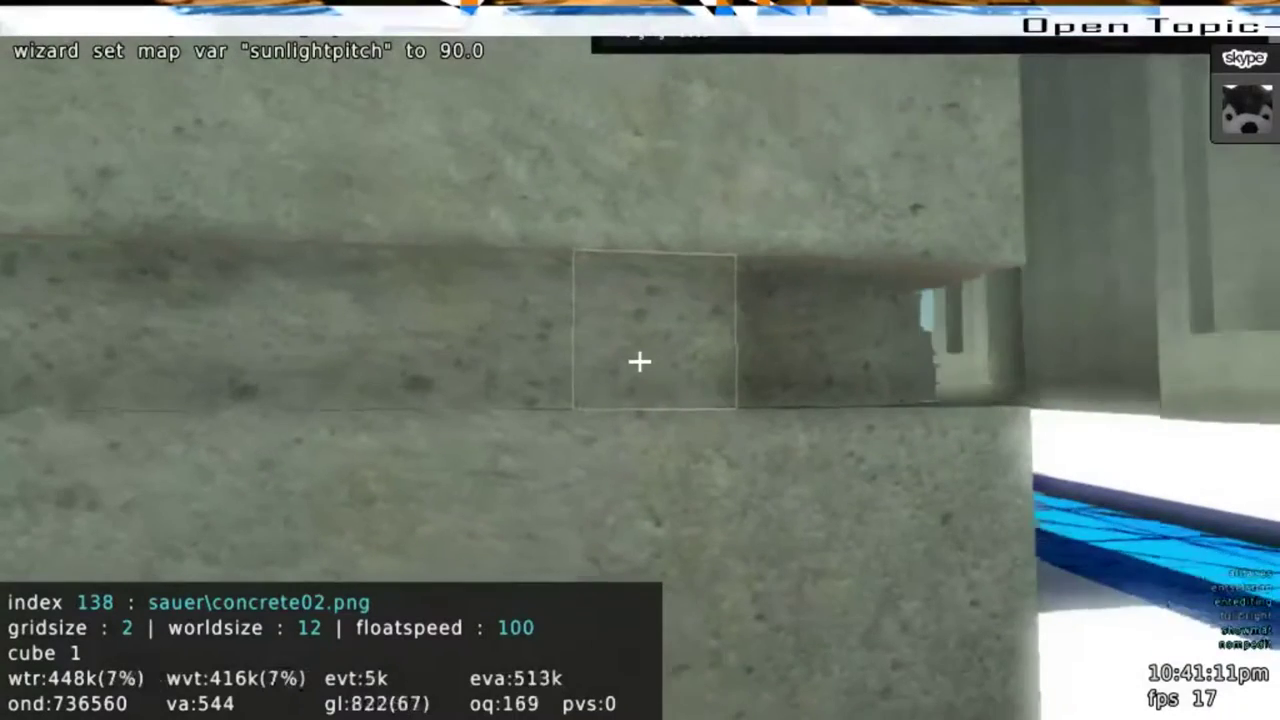
Select the row of twelve cubes along the back face of the recess at the pillar's foot, at grid size 2
key(w)
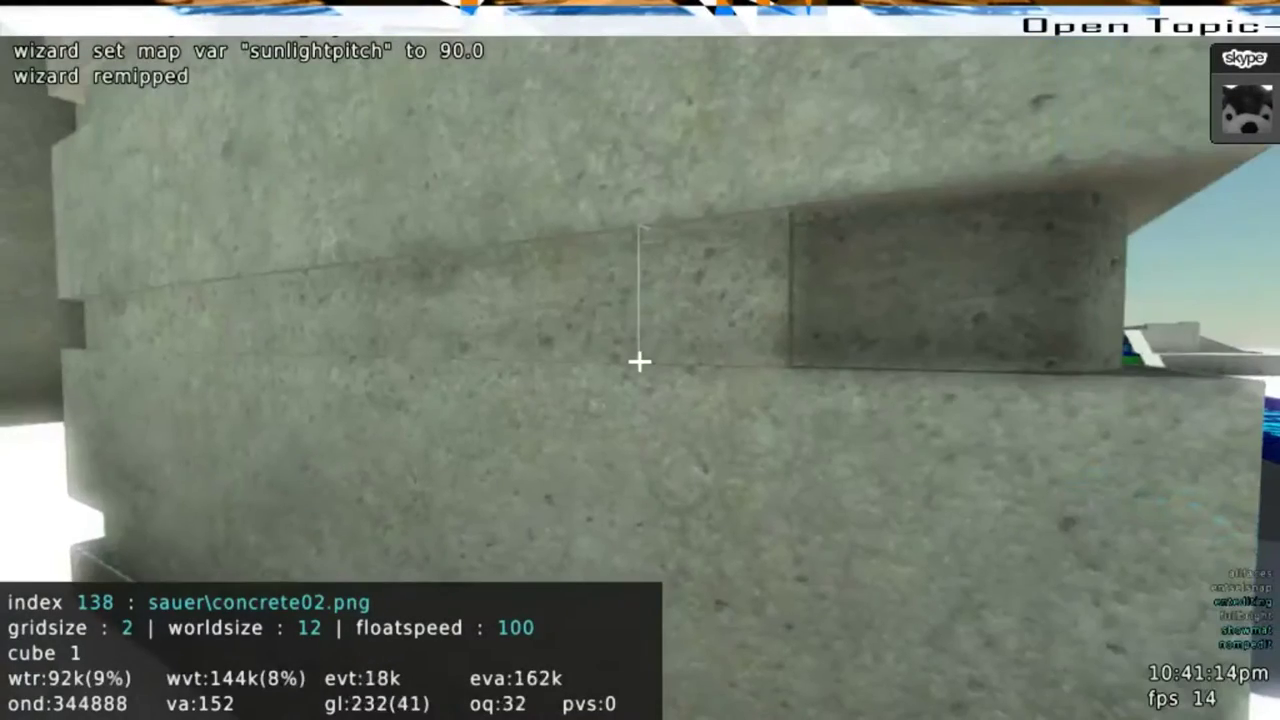
drag(640, 361, 640, 361)
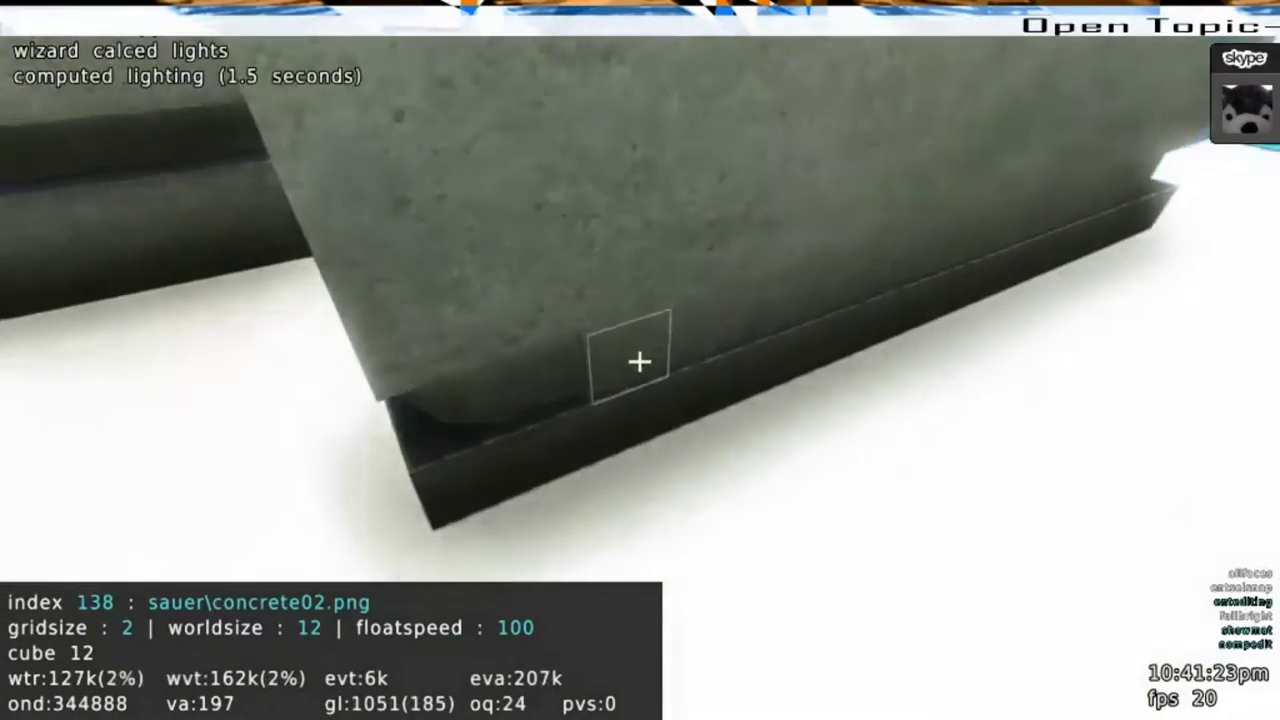
click(640, 361)
drag(640, 361, 640, 361)
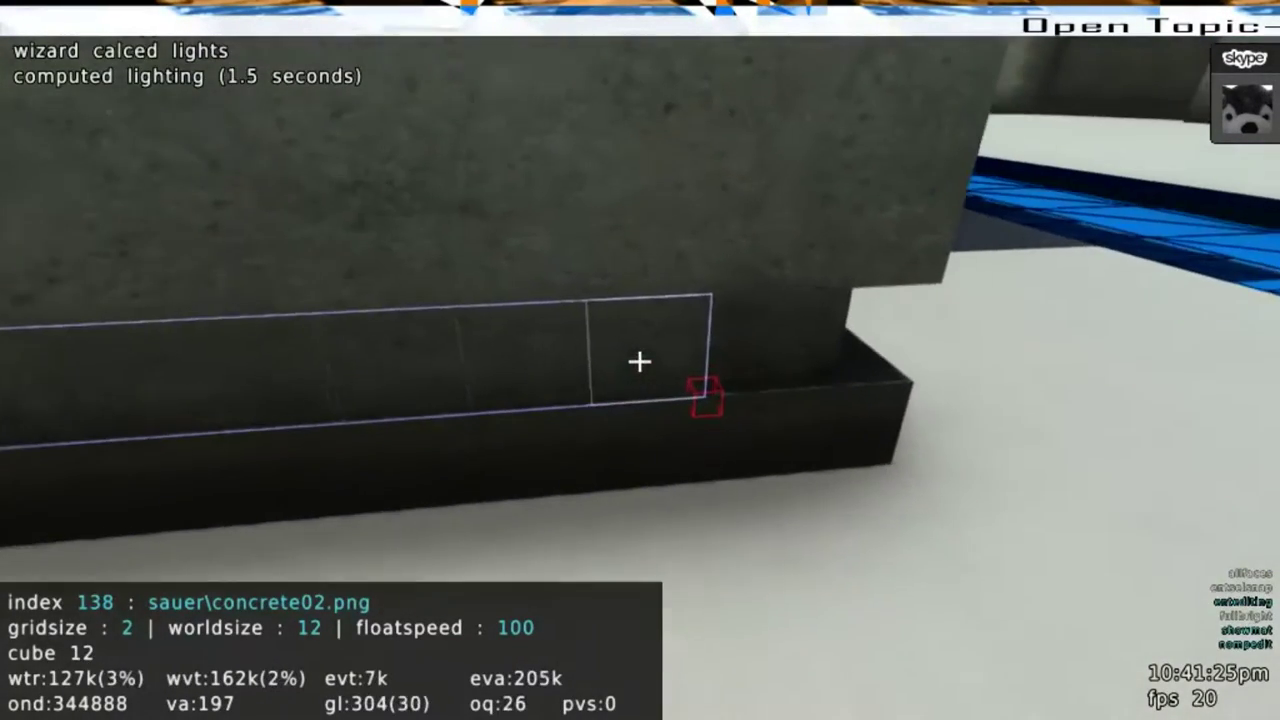
key(w)
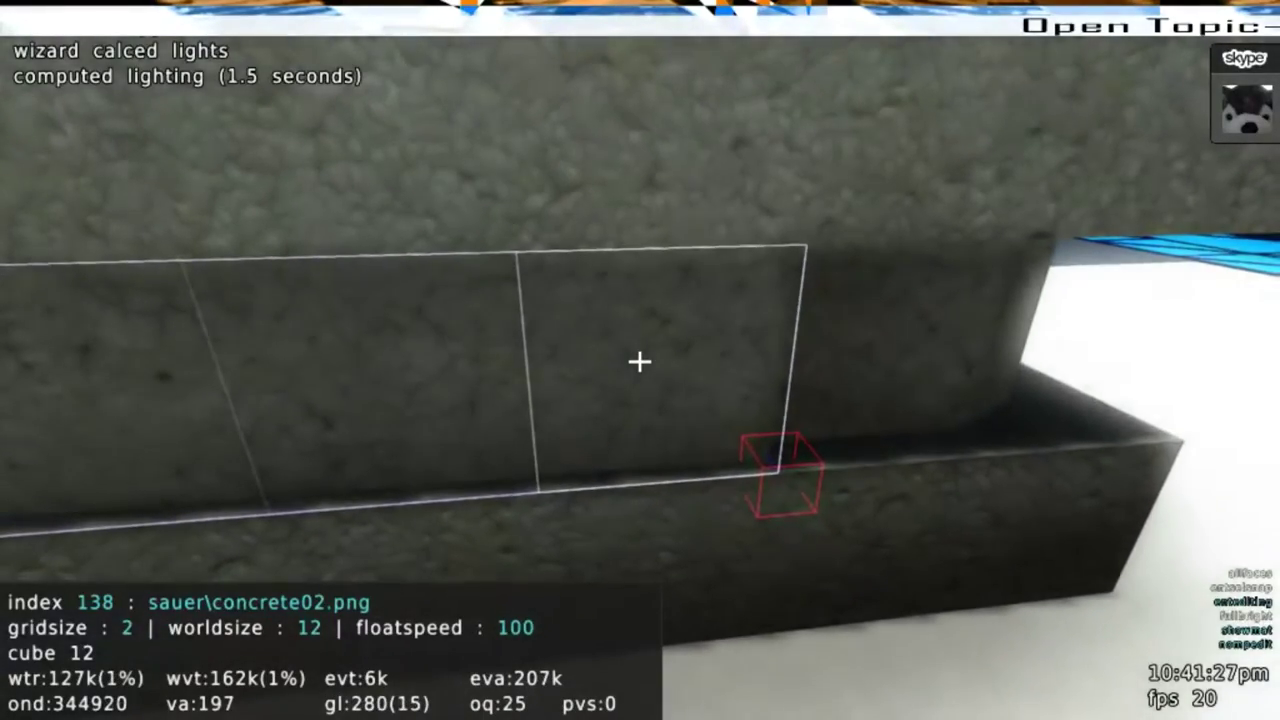
key(s)
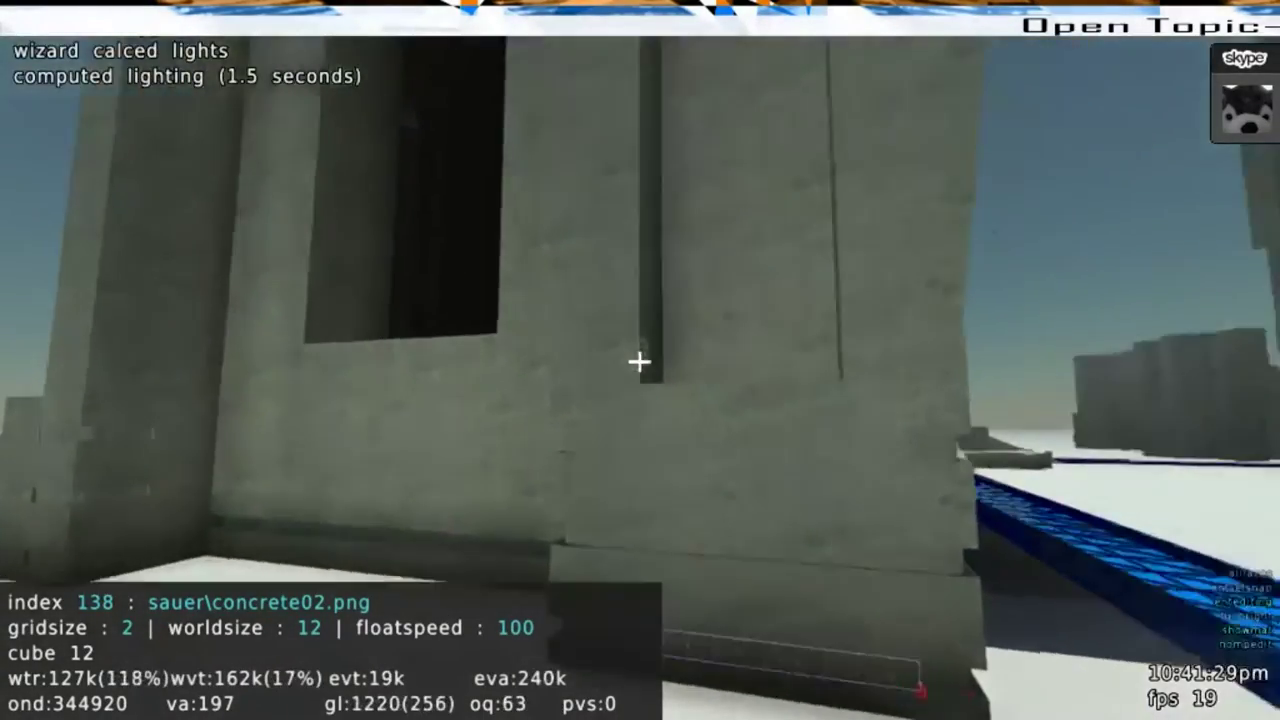
Select the cubes along the back of the higher recess on the pillar's long face and two in its short side notch
key(w)
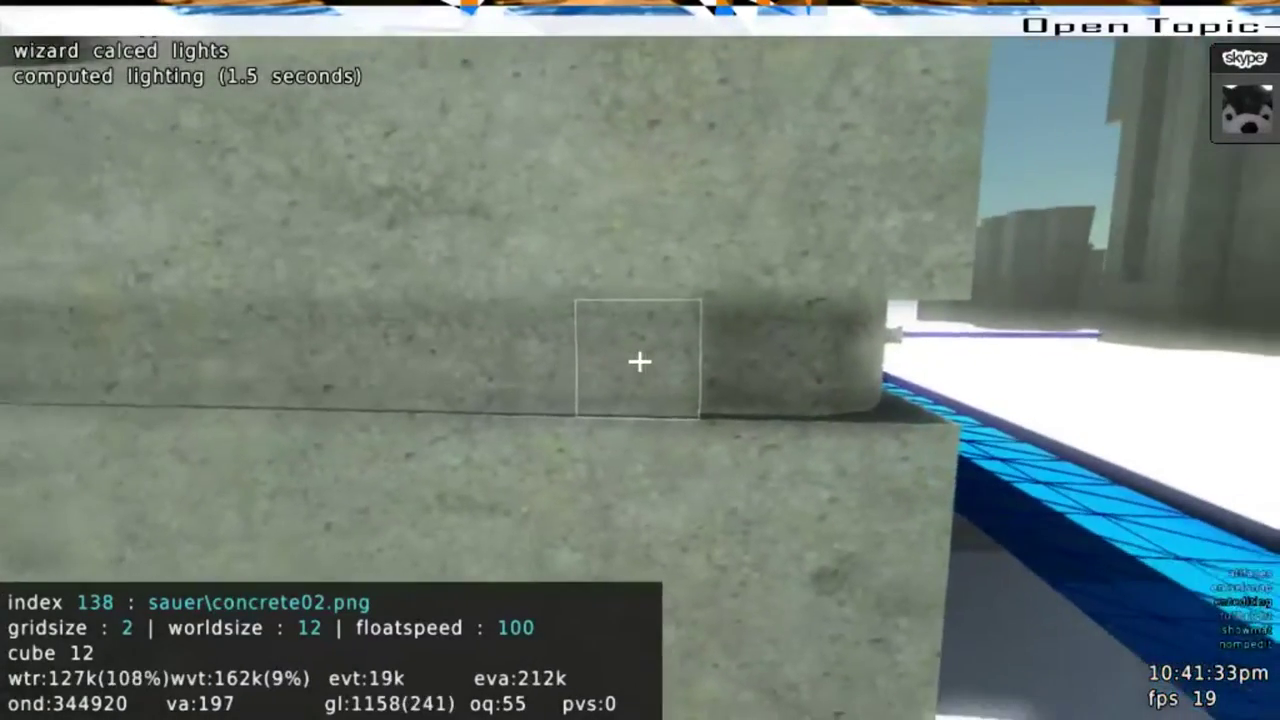
drag(640, 361, 640, 361)
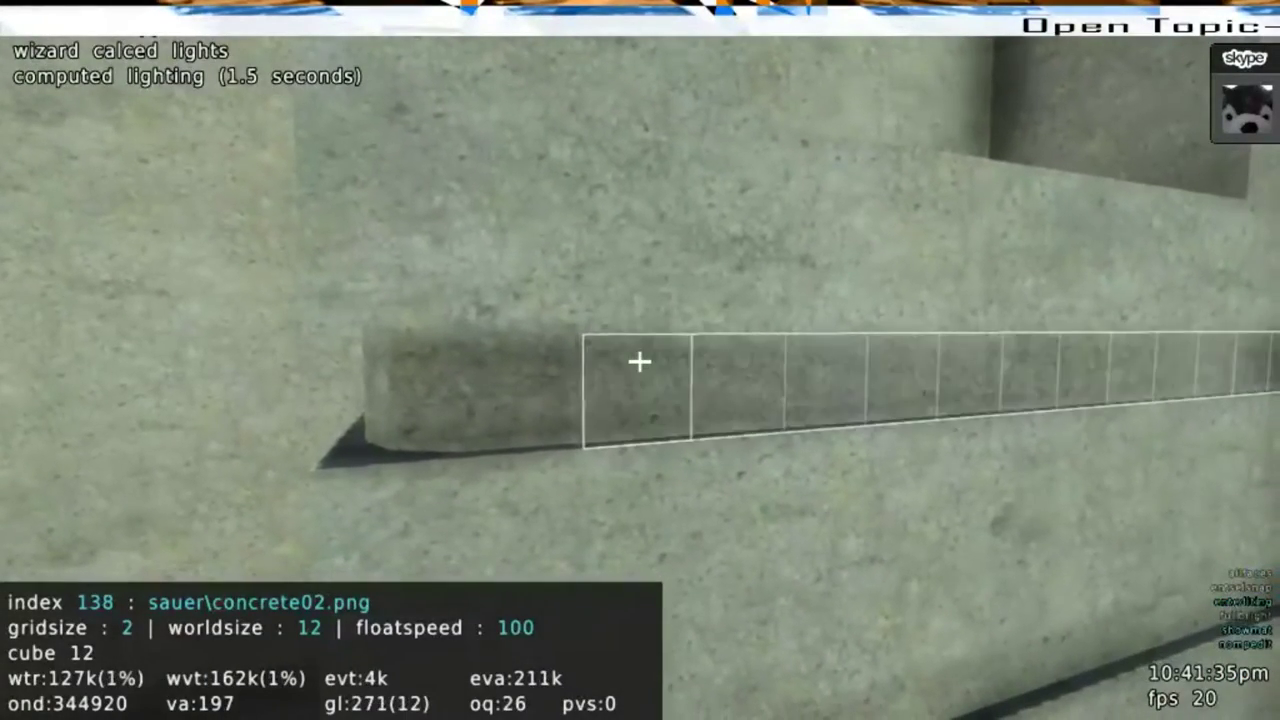
key(w)
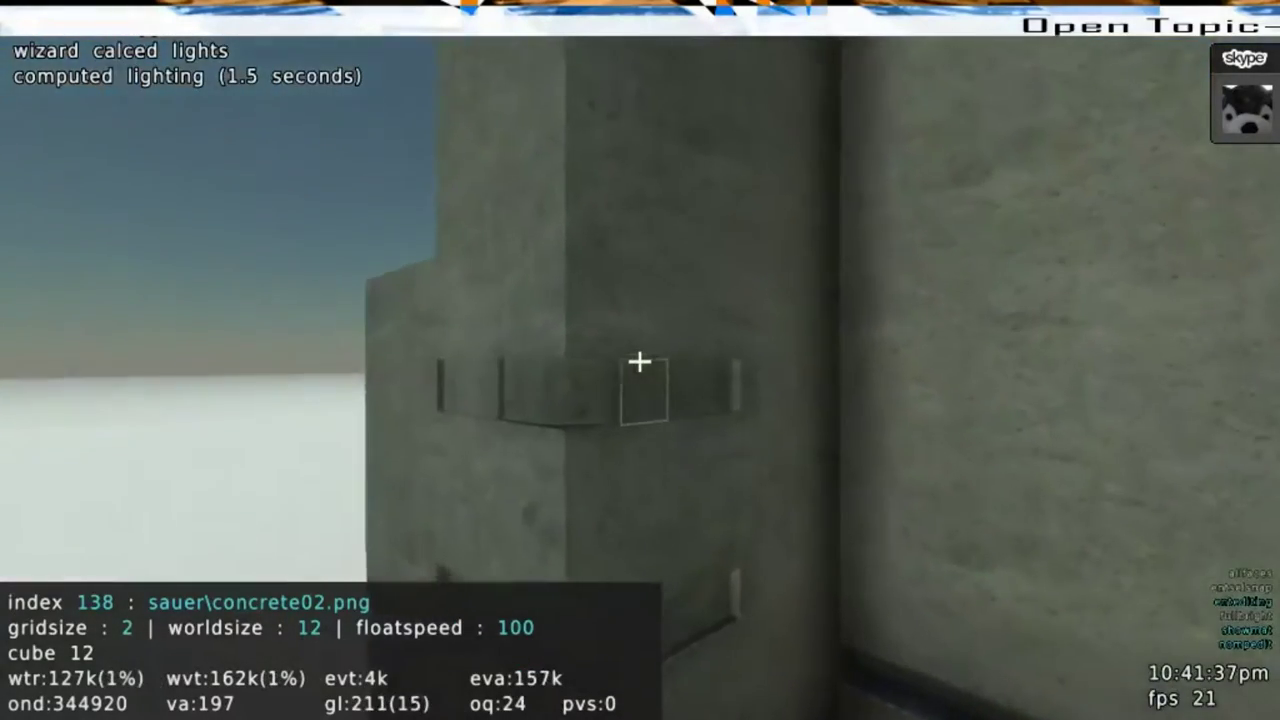
key(w)
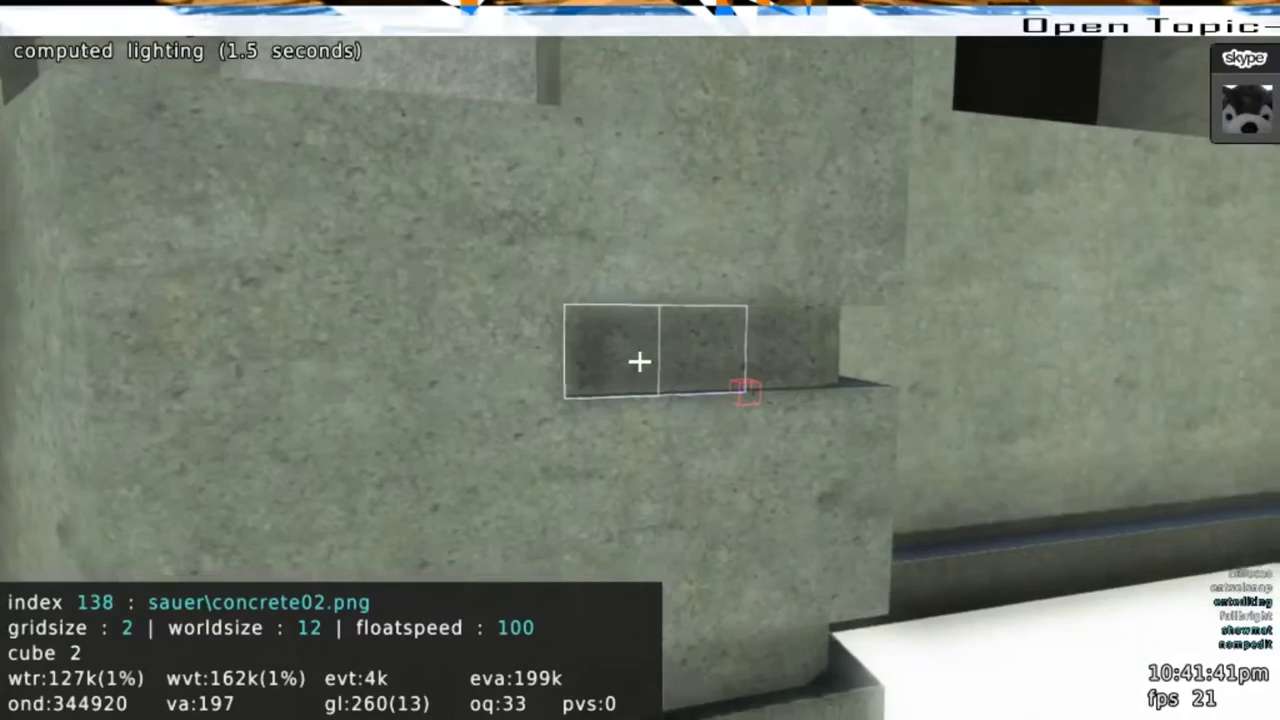
Examine the notched pillar base and the foot of the adjoining wall up close, in and out of edit mode
key(s)
key(w)
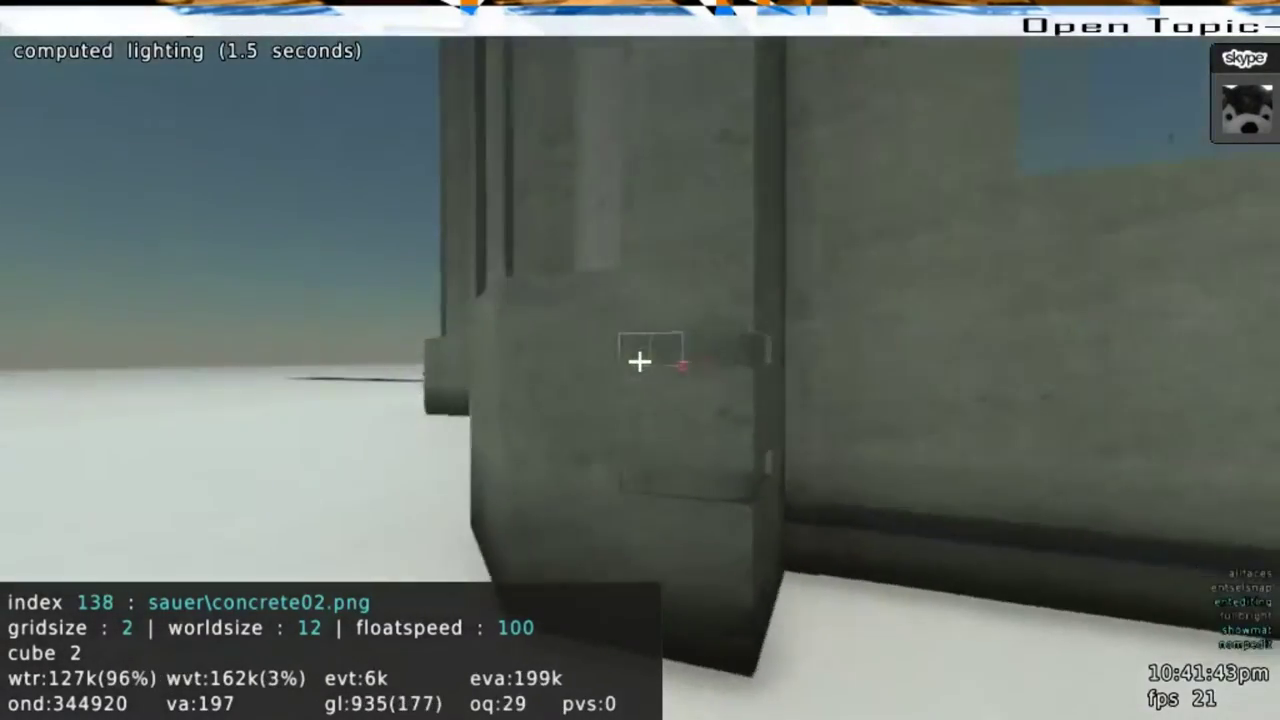
key(w)
key(s)
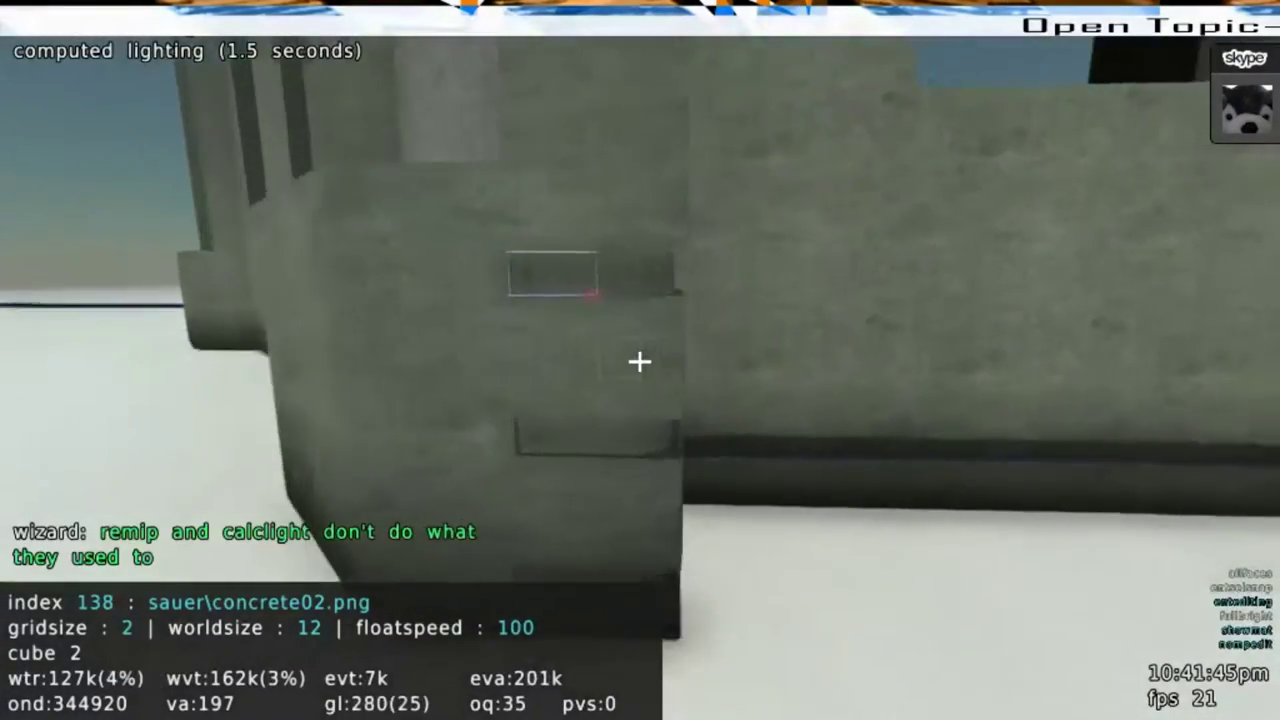
key(e)
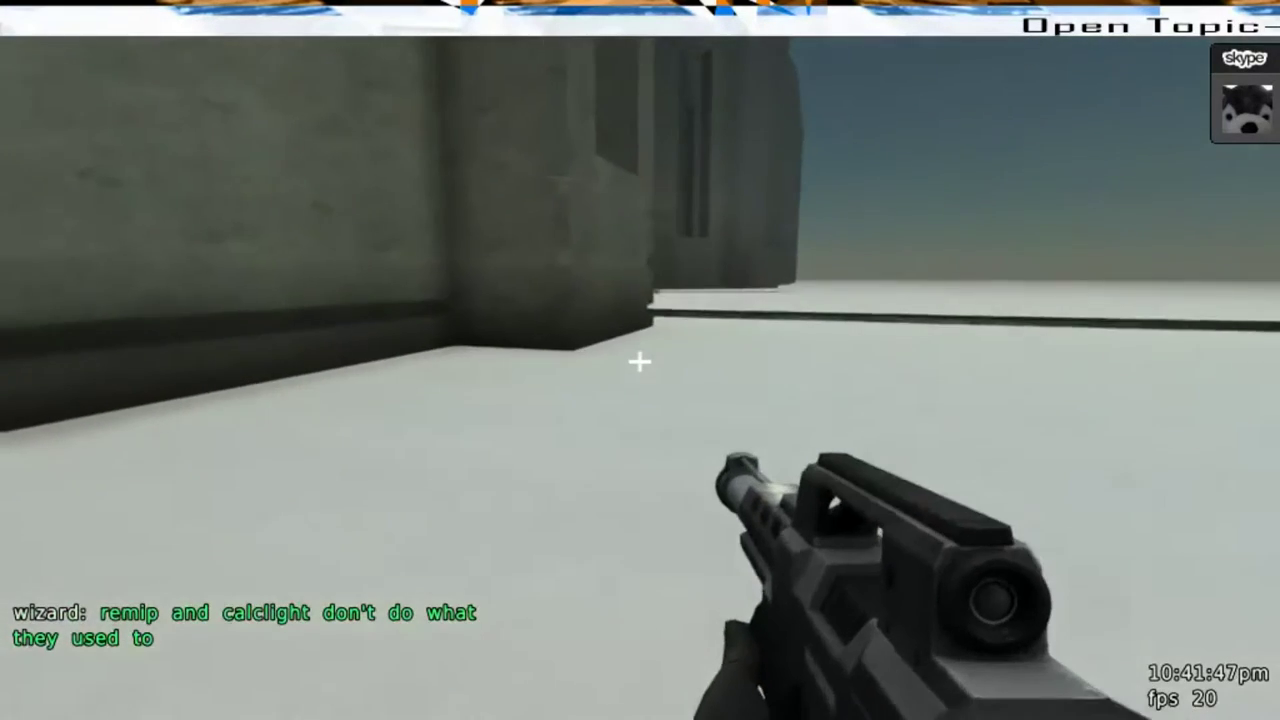
key(w)
key(e)
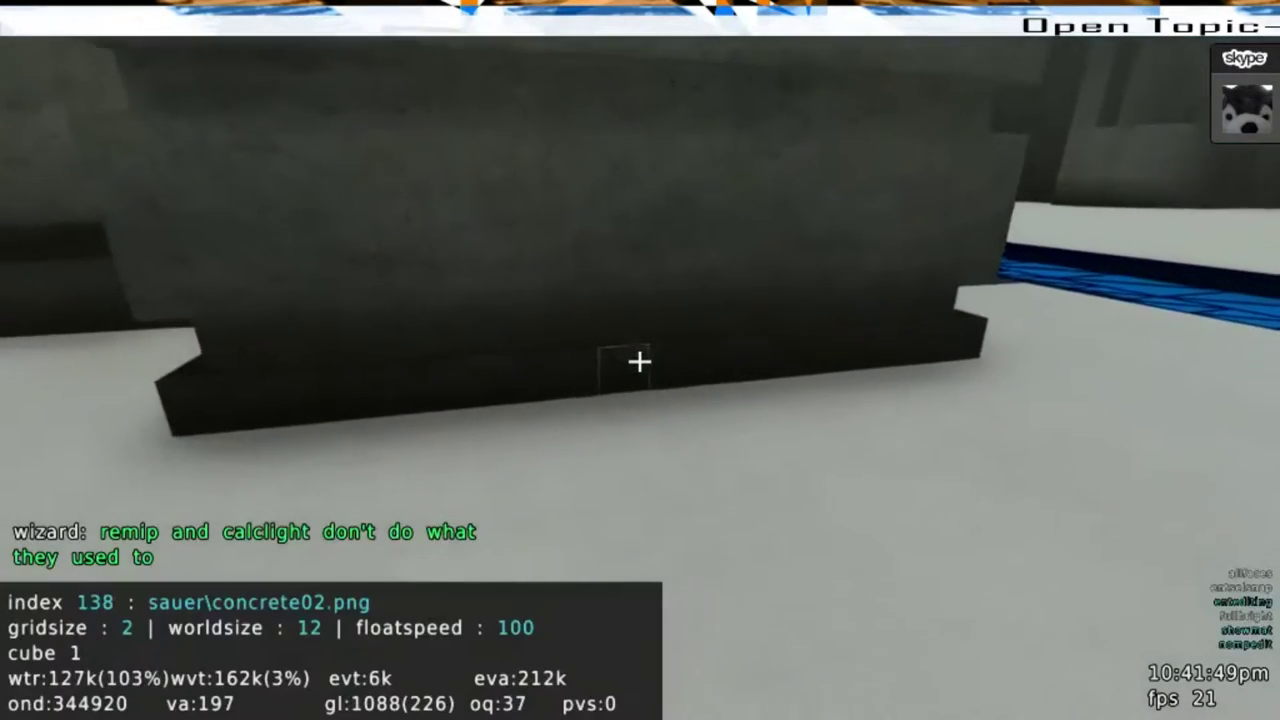
Set the grid size to 4 and select cubes at the temple pillar's base
key(s)
key(g)
scroll(640, 362, up, 1)
drag(640, 362, 640, 362)
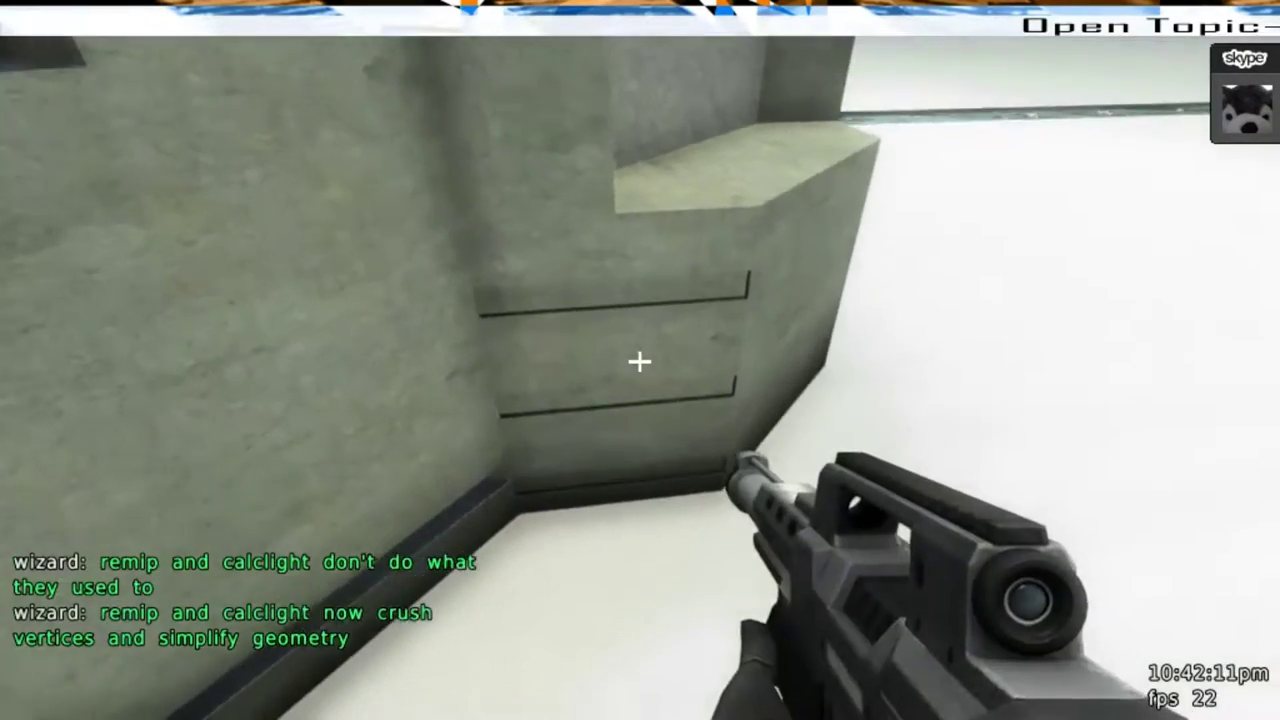
Paste copied plain cubes over the inner end of the upper notch beside the temple wall, at grid size 4
key(w)
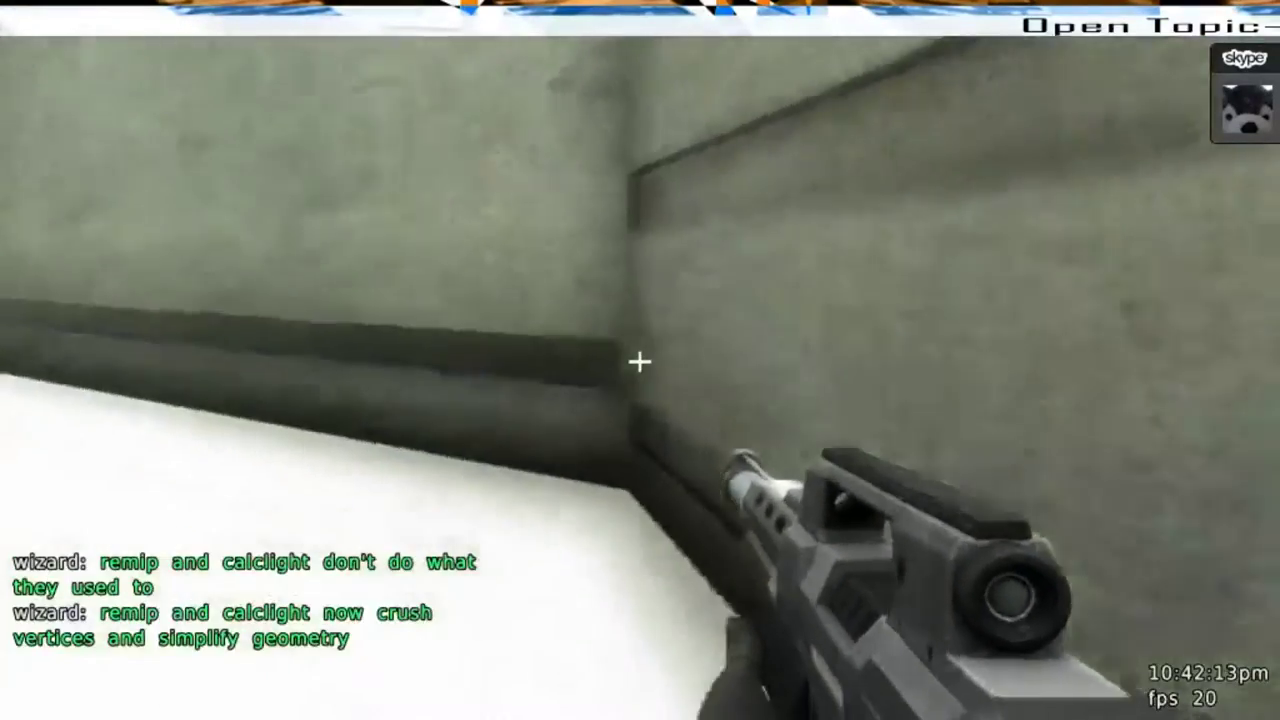
key(w)
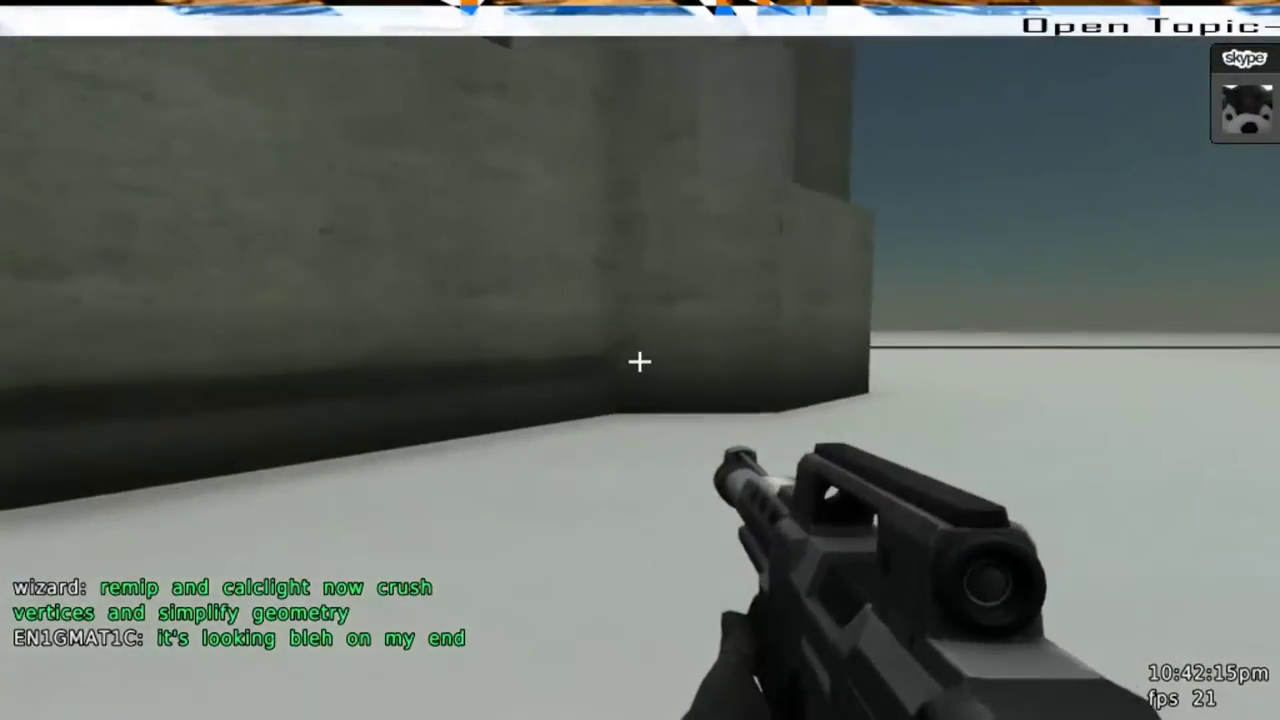
key(e)
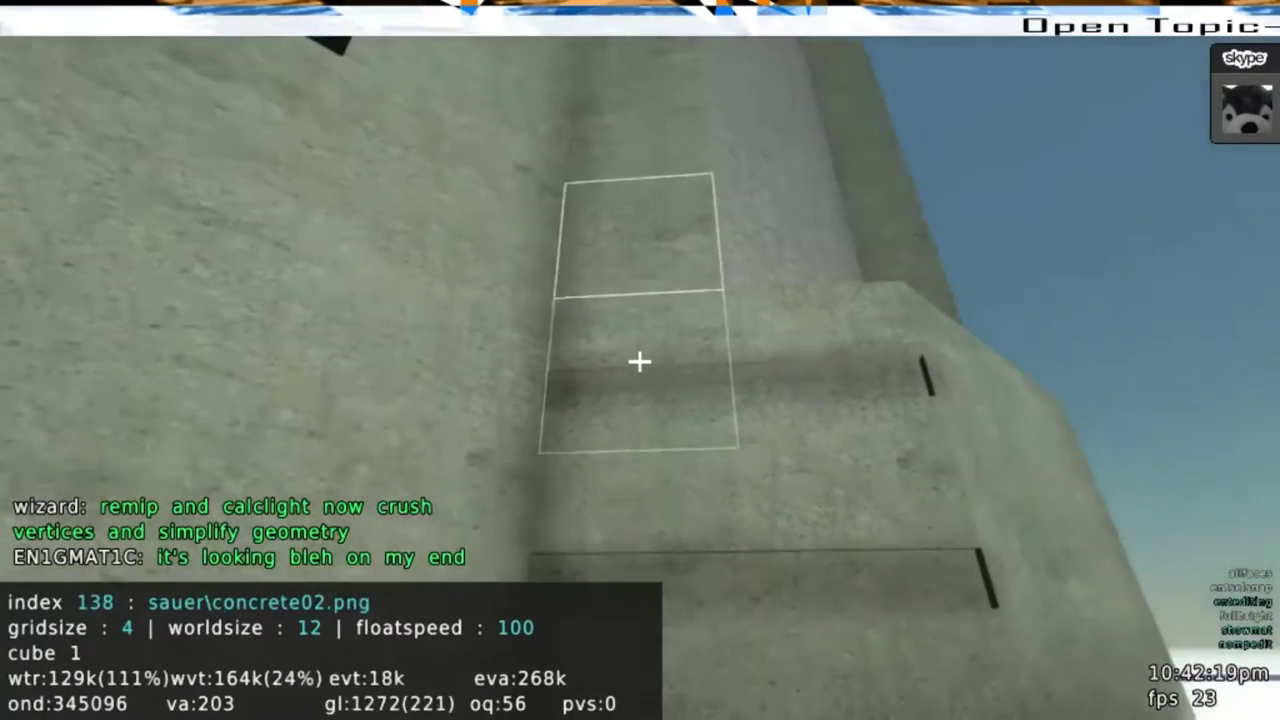
key(v)
click(640, 361)
key(v)
click(640, 361)
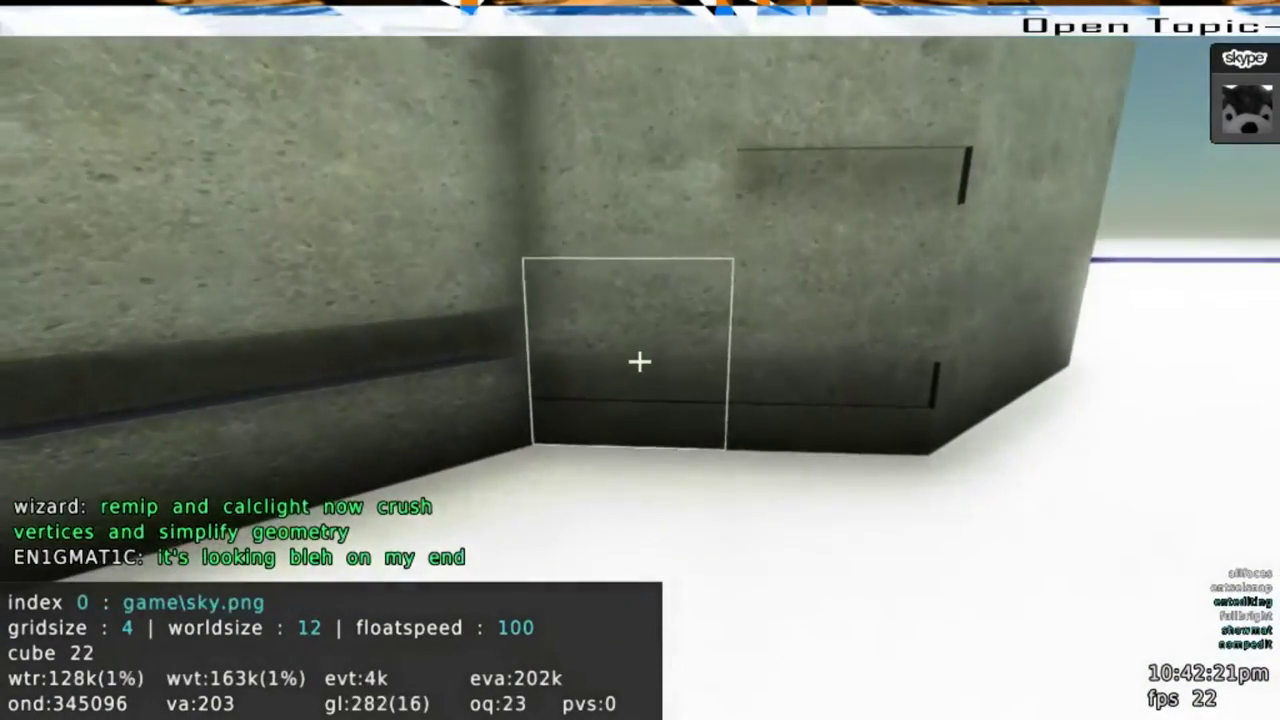
Set the grid size to 2 and select a cube on the pillar's angled face at the outer end of the upper notch
key(e)
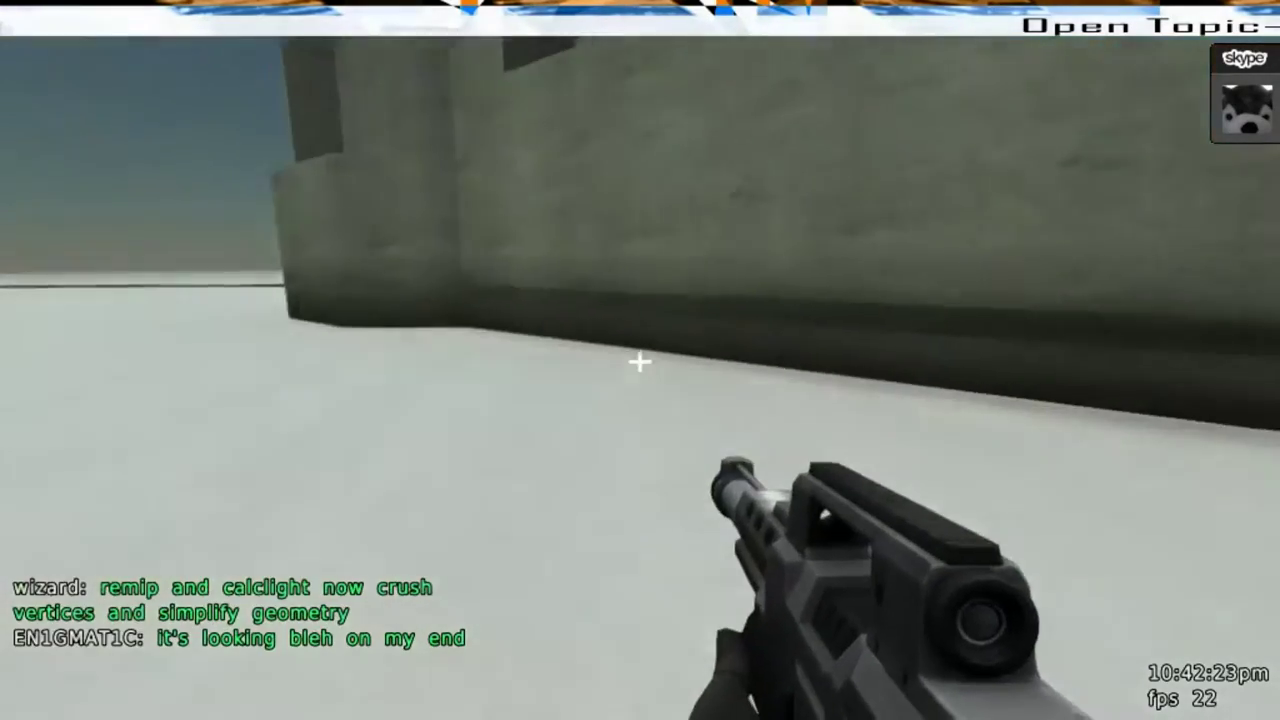
key(e)
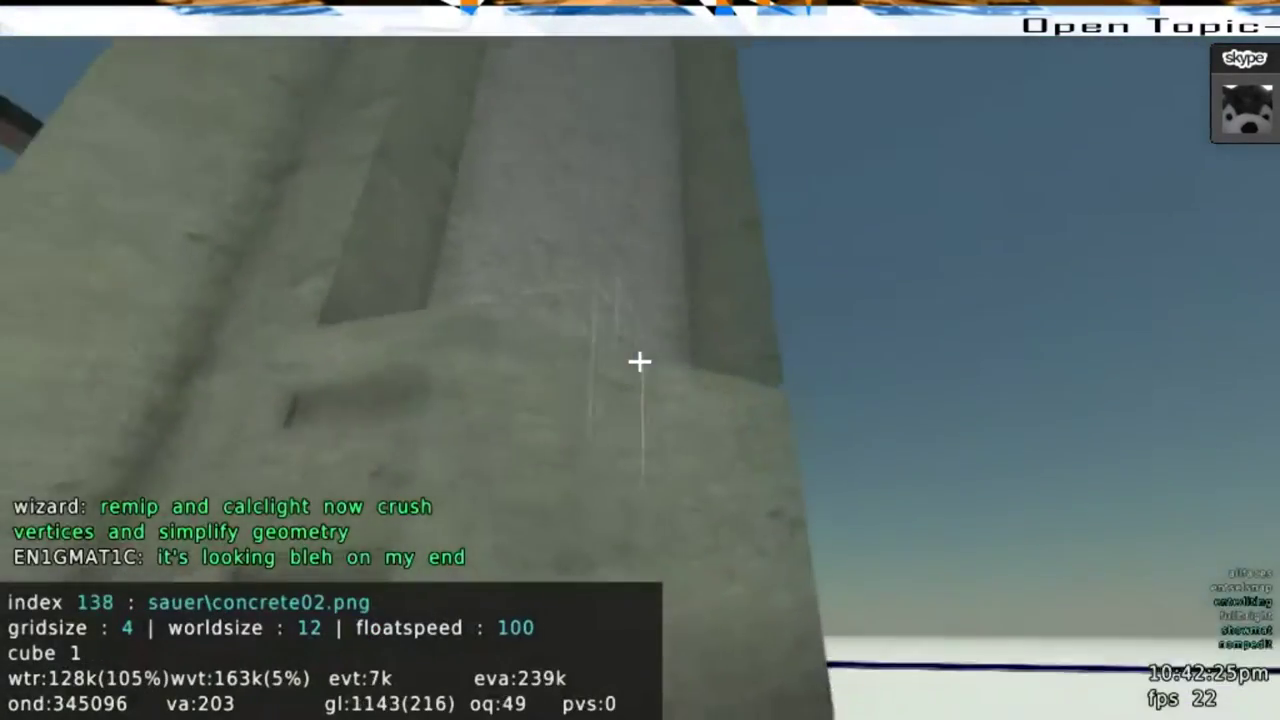
key(w)
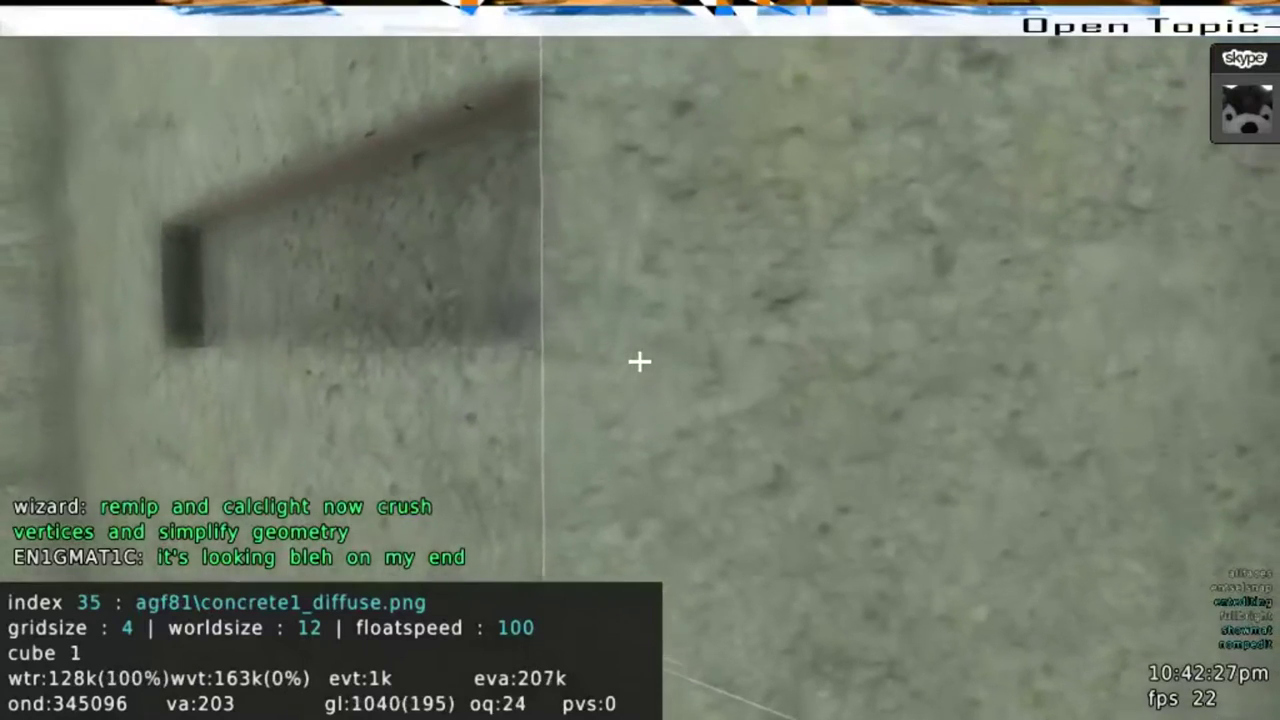
key(g)
scroll(640, 361, down, 1)
scroll(640, 361, down, 1)
key(s)
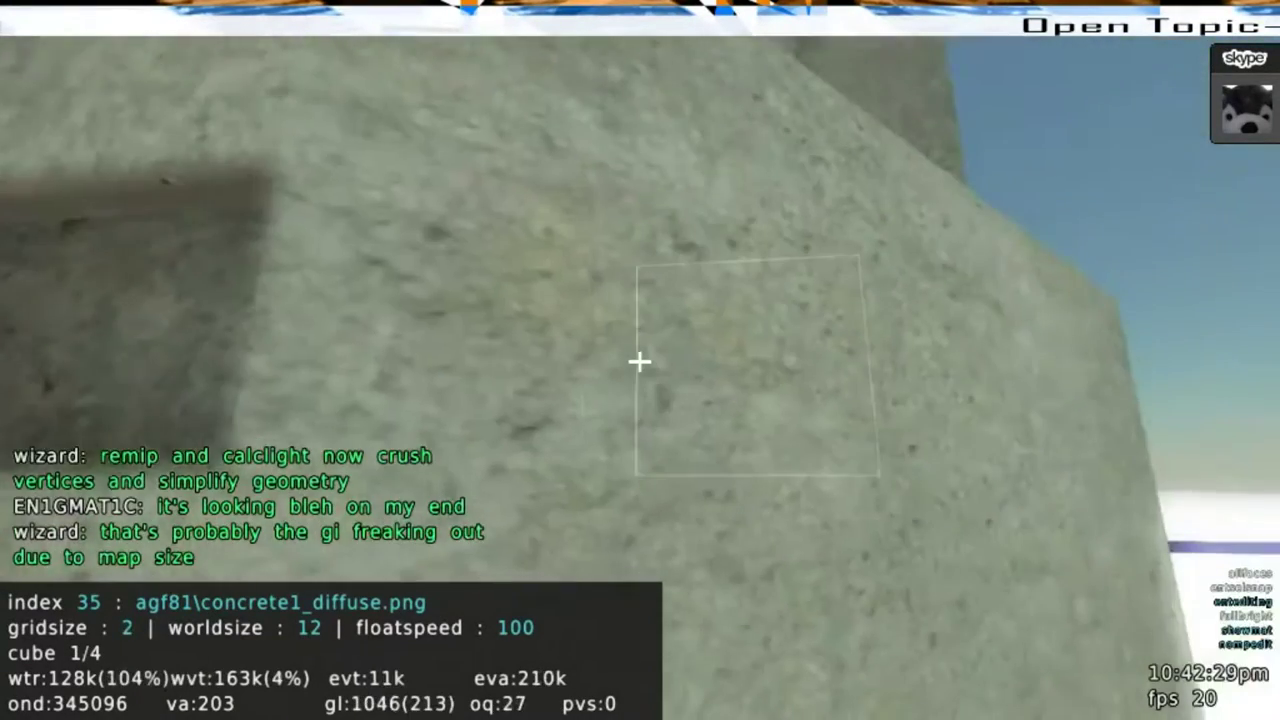
key(a)
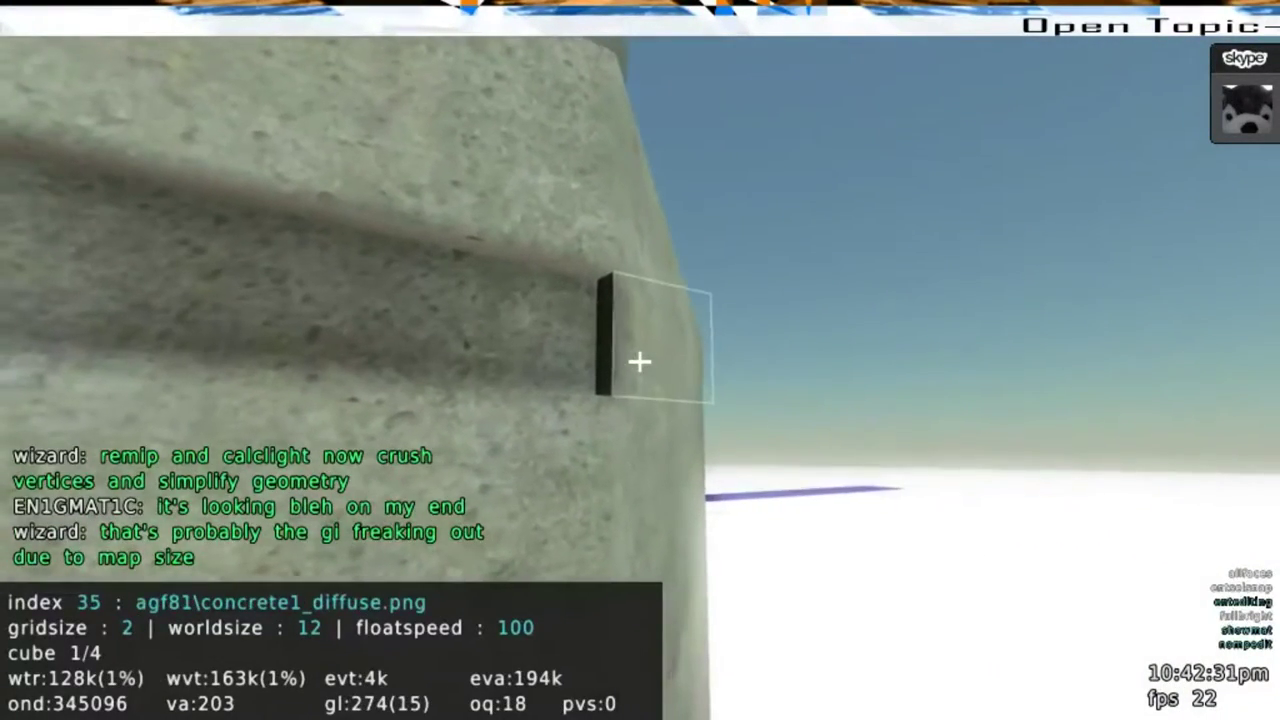
key(d)
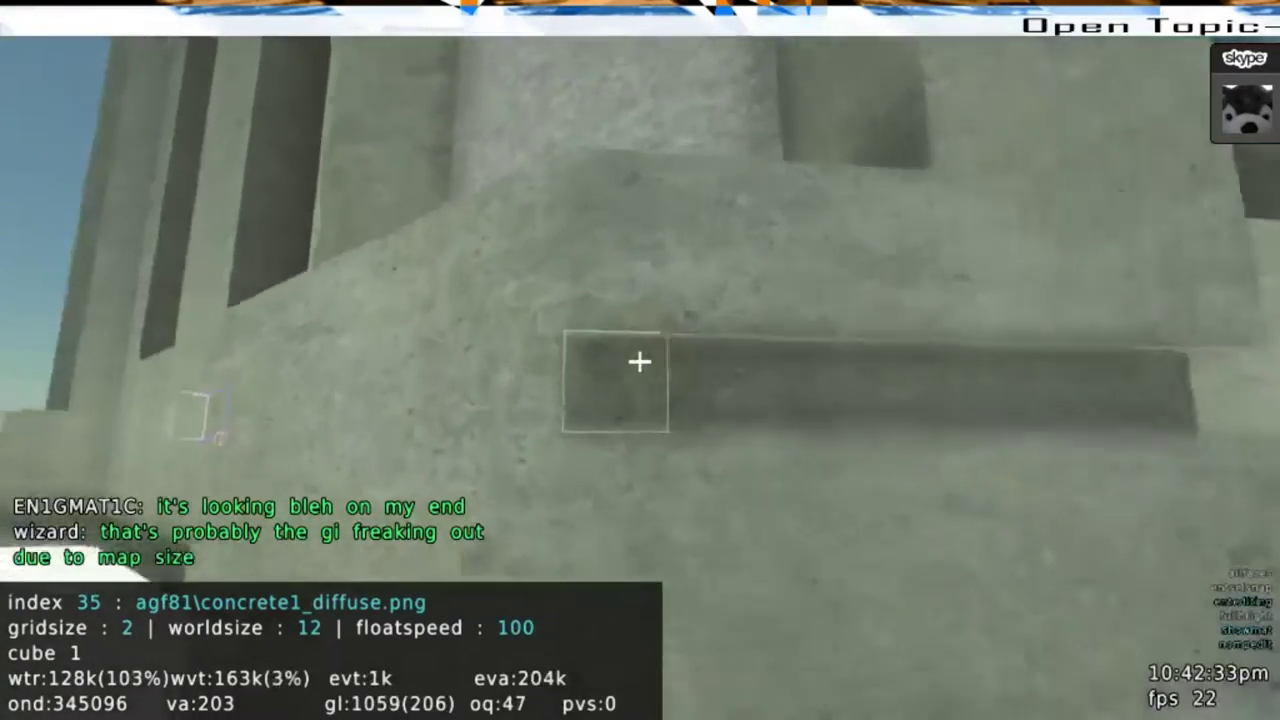
Push in the face of the plain cube at the upper notch's outer end to extend the recess onto the angled face
key(w)
key(a)
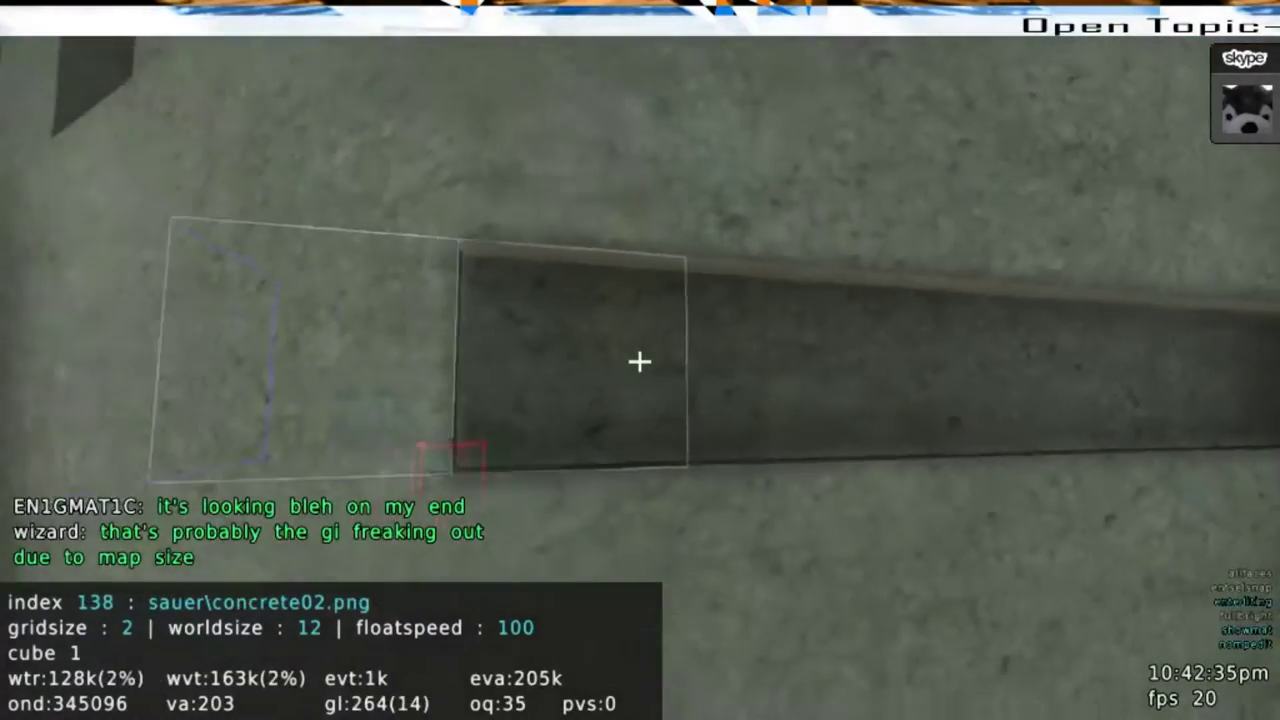
key(s)
key(w)
key(w)
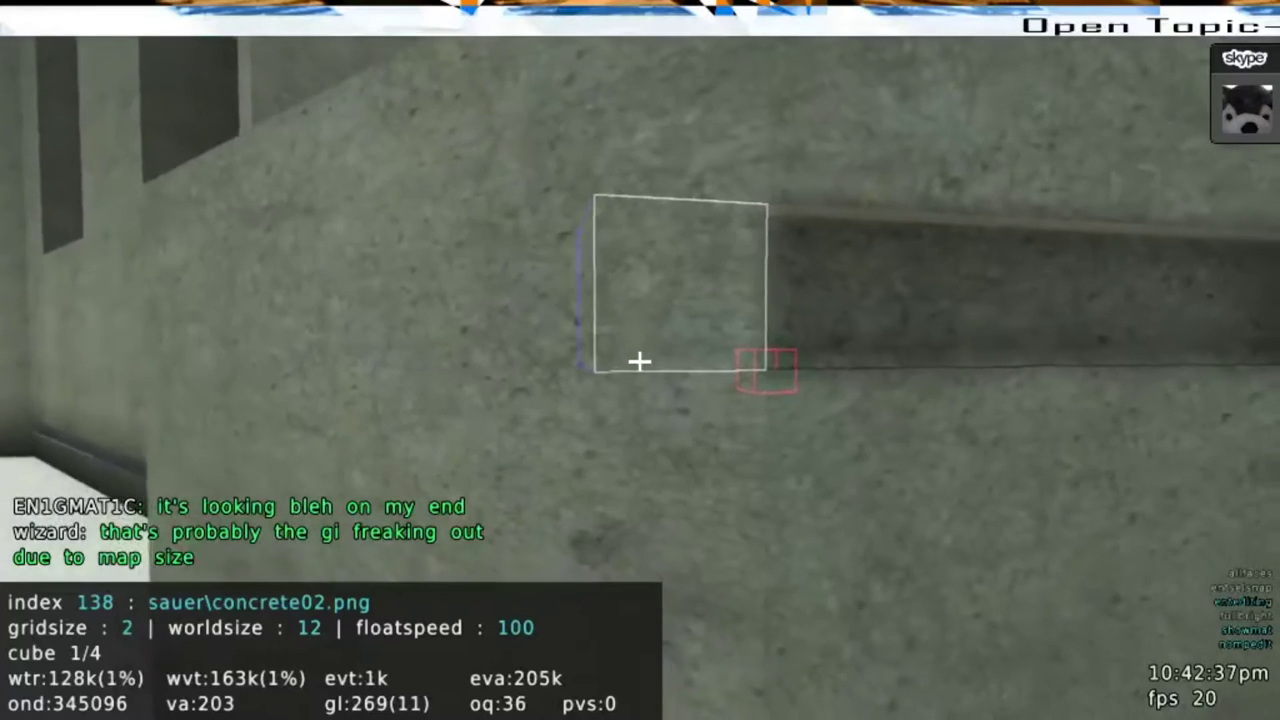
scroll(640, 361, up, 1)
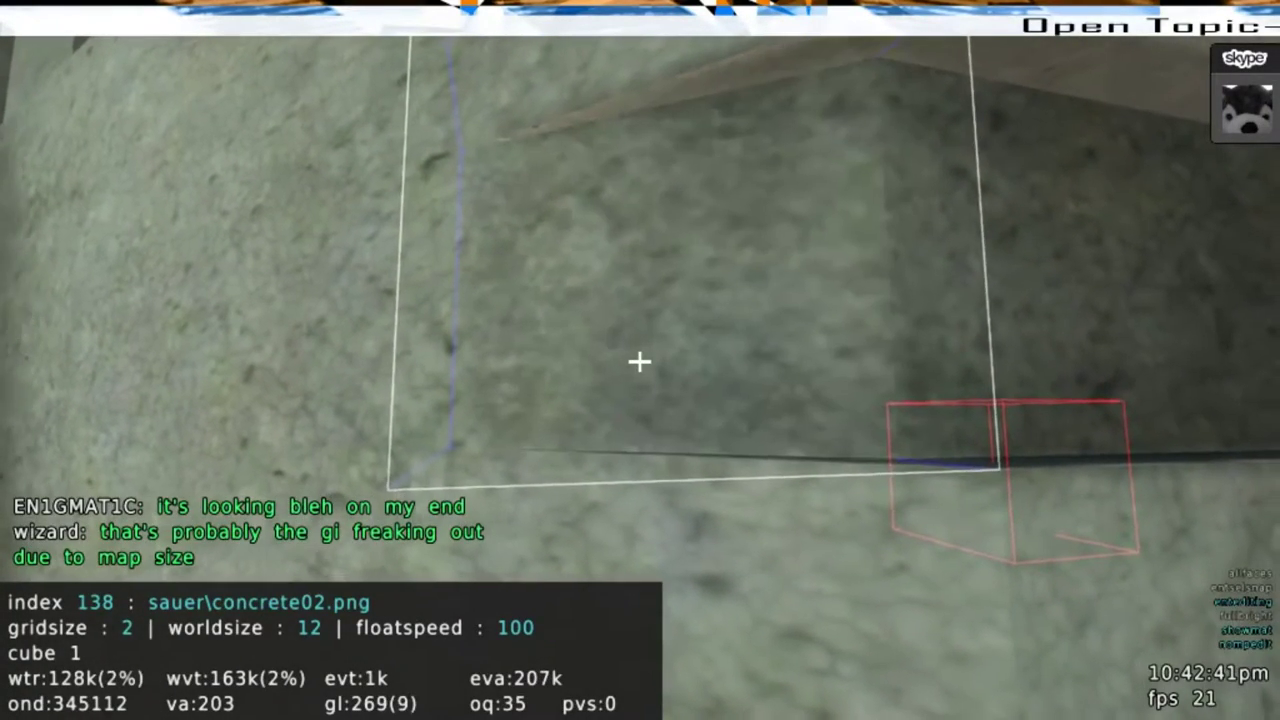
Continue the recess farther across the pillar's angled face, cube by cube at grid size 2
key(s)
key(w)
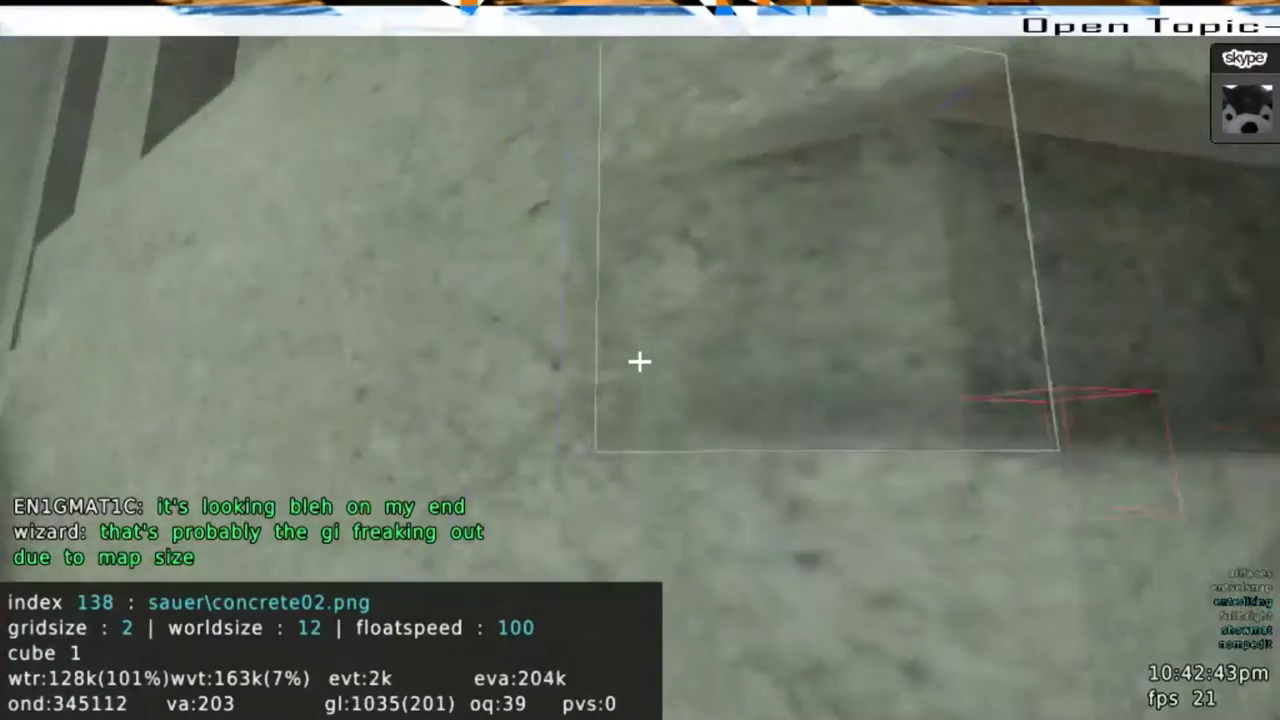
key(s)
click(640, 361)
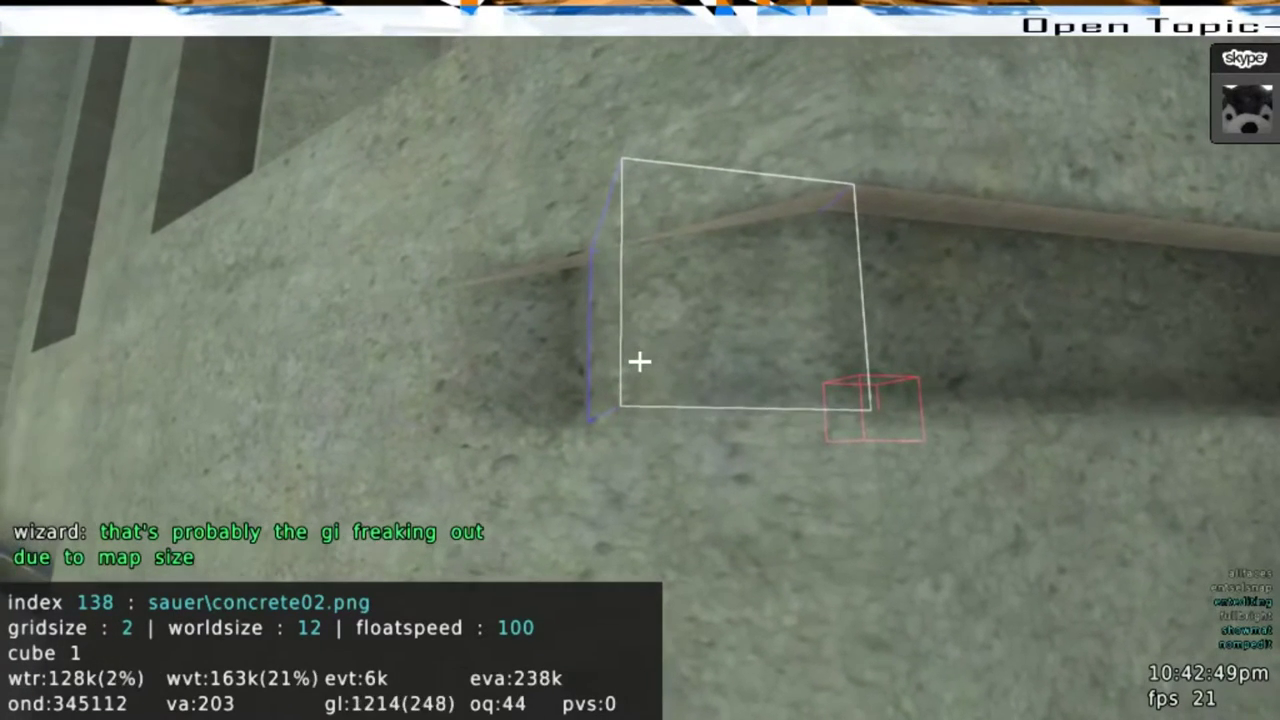
key(a)
key(w)
click(640, 361)
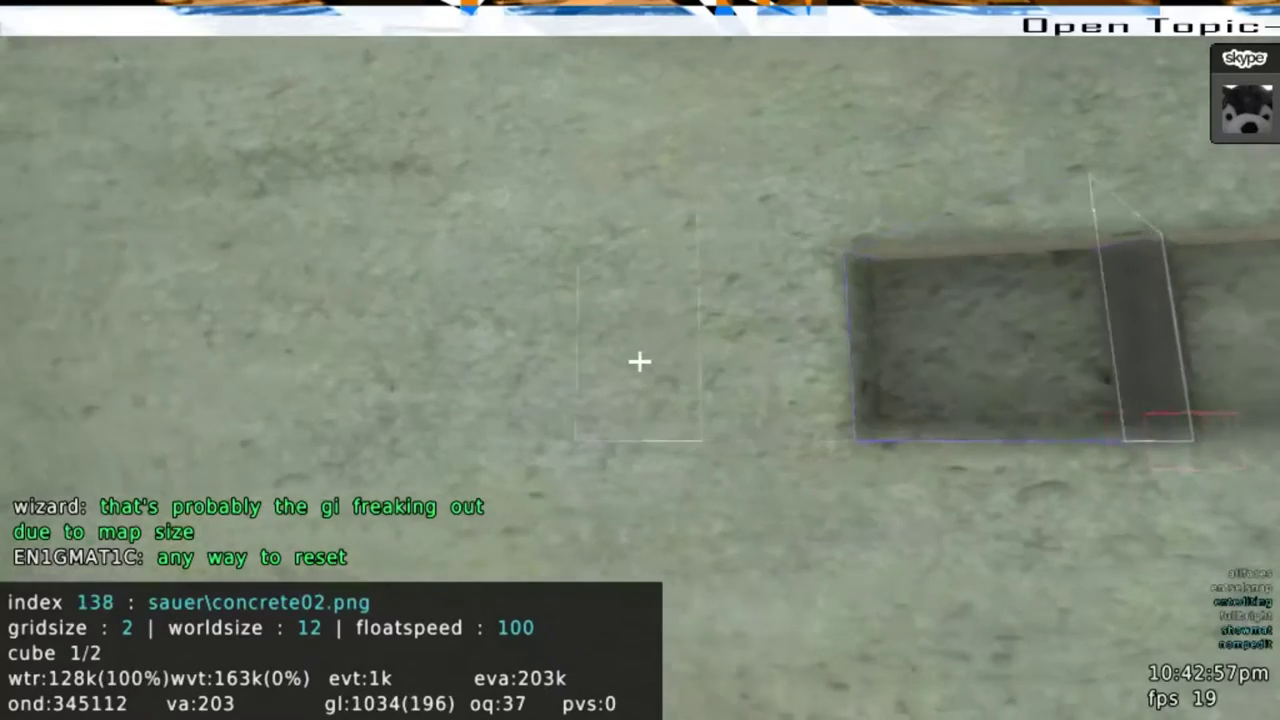
click(640, 361)
scroll(640, 361, up, 1)
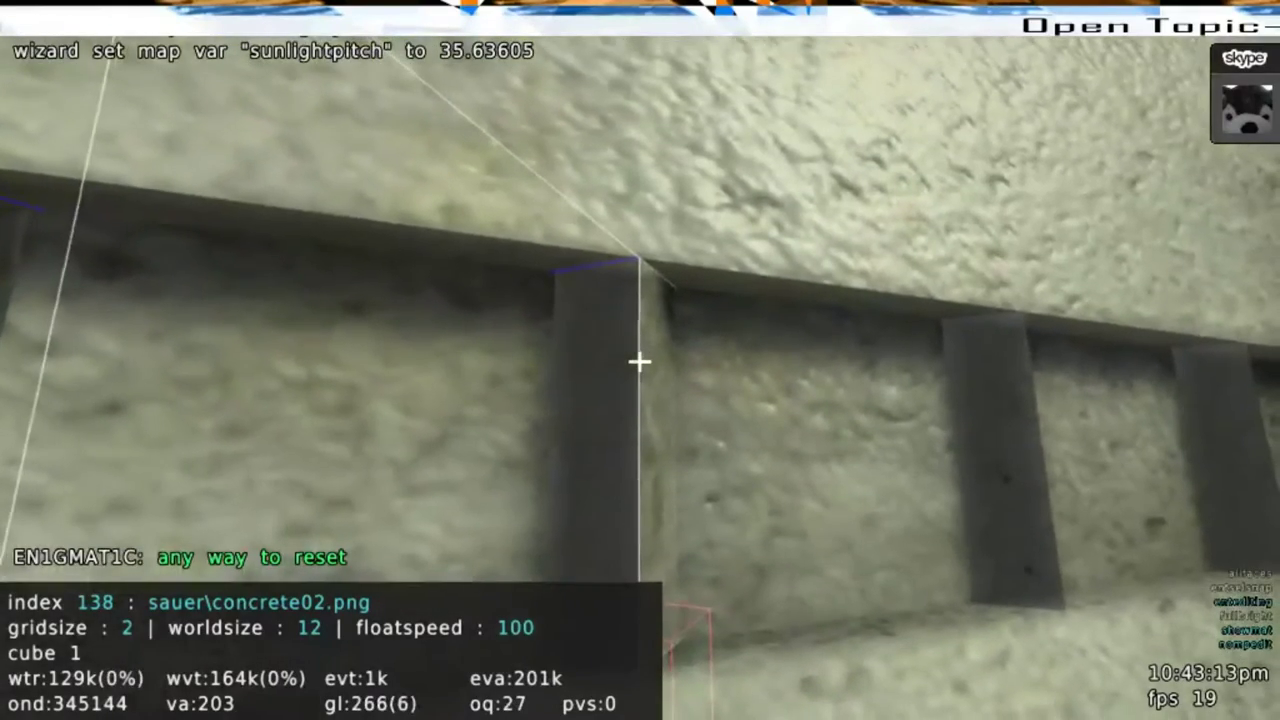
Remove the dark upright strips from the recess on the angled face, using four-cube selections at grid size 0
scroll(640, 361, down, 1)
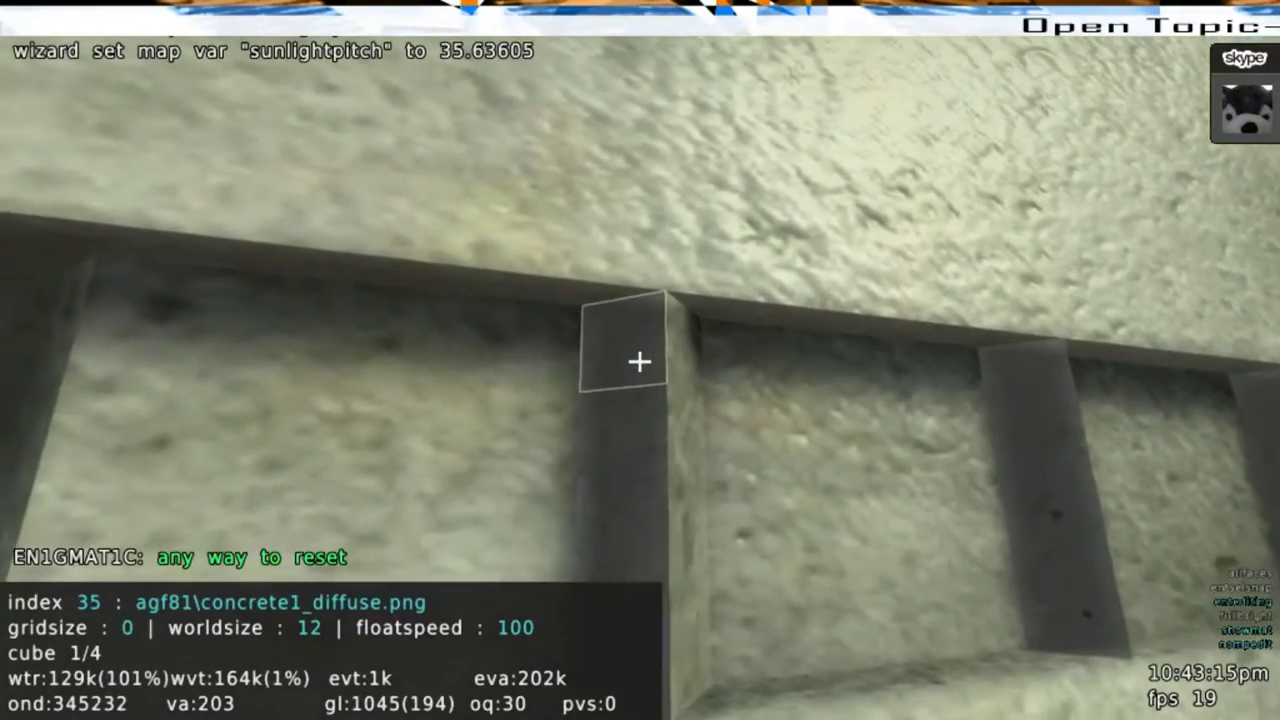
drag(640, 361, 640, 361)
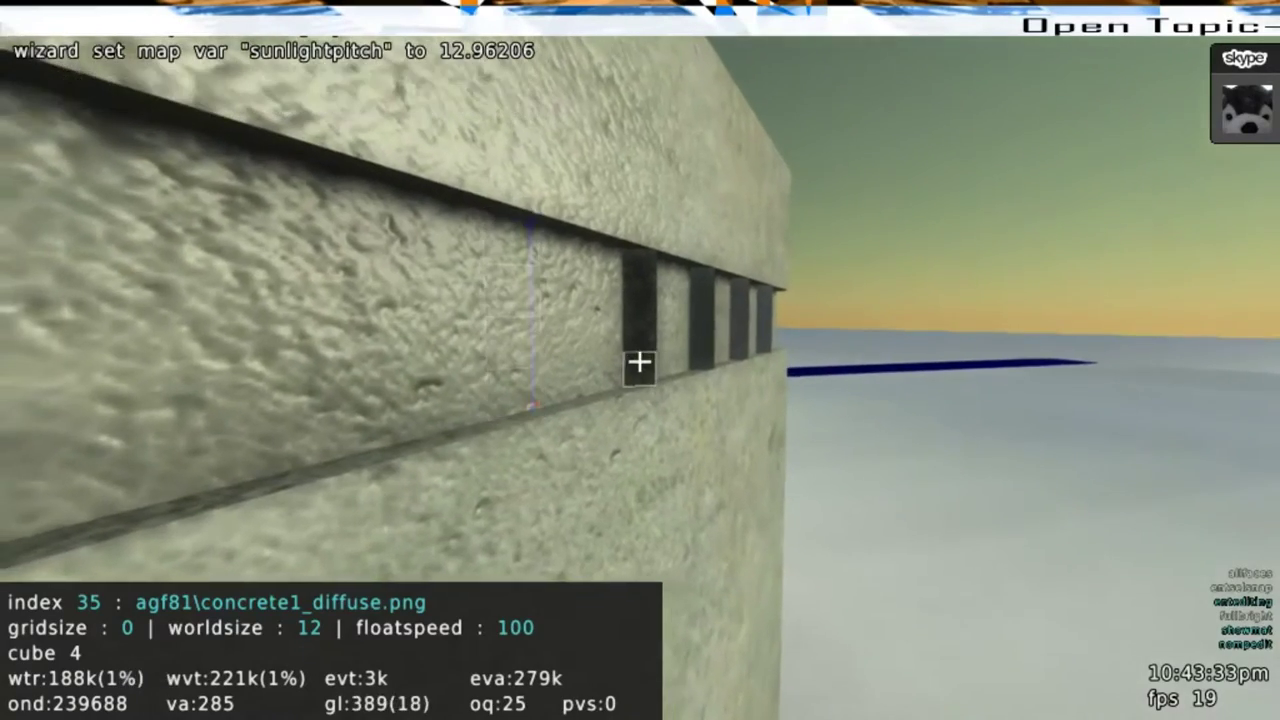
drag(640, 361, 640, 361)
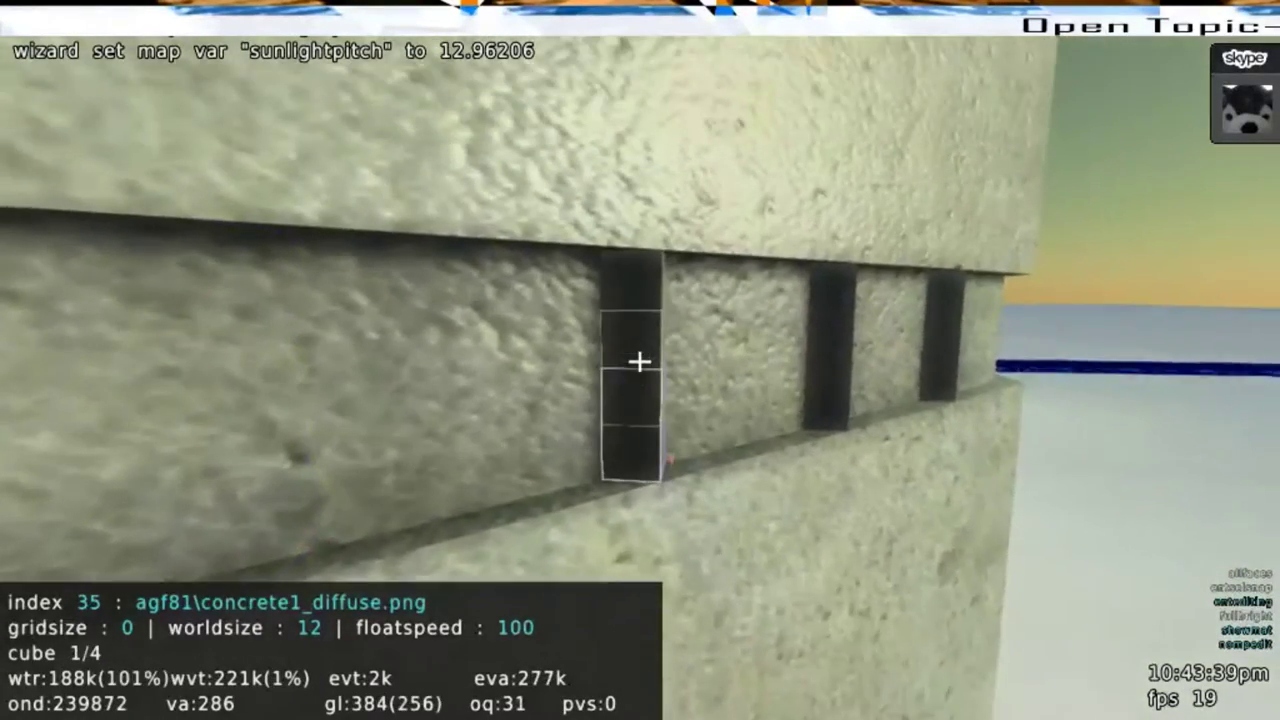
drag(640, 361, 640, 361)
scroll(640, 361, down, 1)
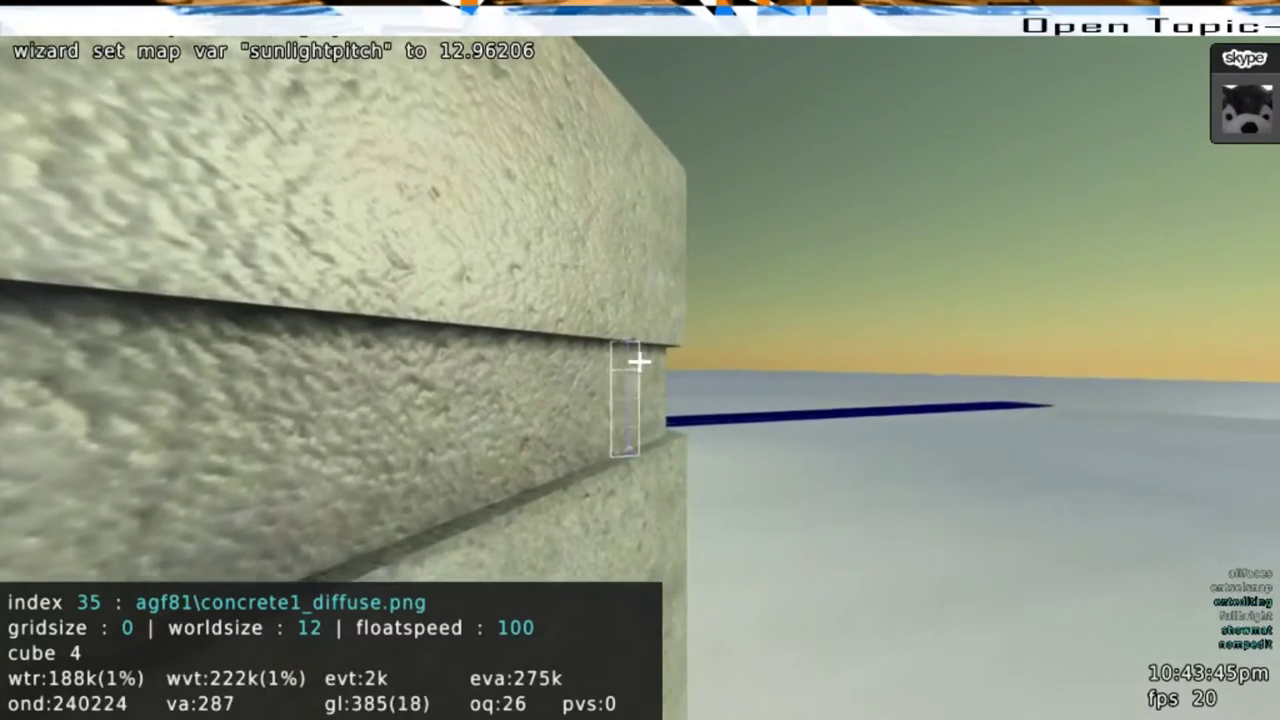
Copy the notched corner section of the pillar base at grid size 4 and paste it over the plain sections below
key(e)
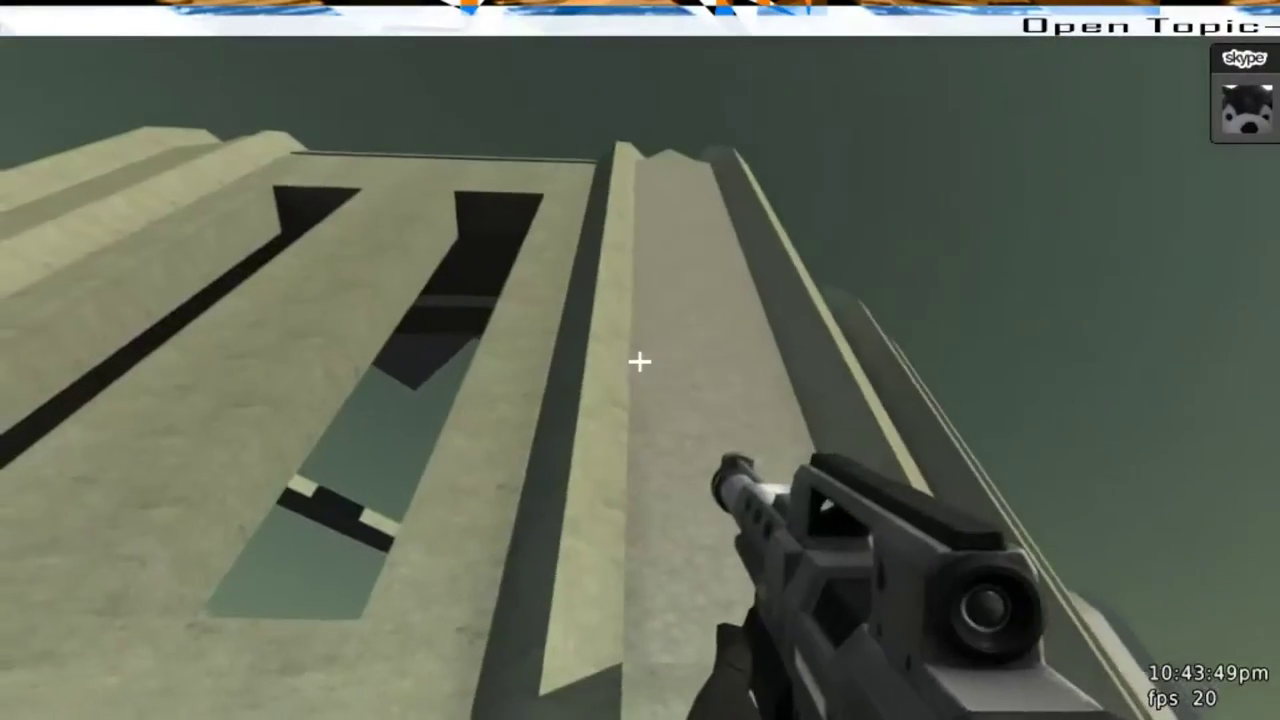
key(e)
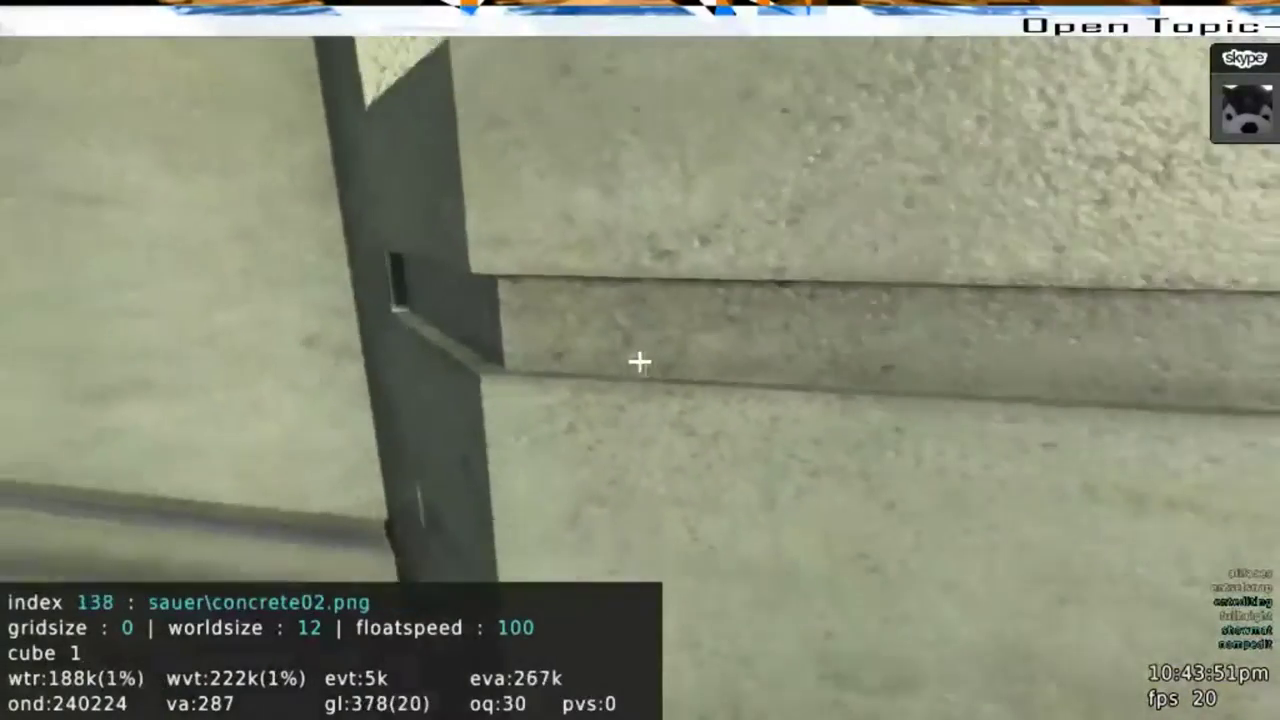
scroll(640, 361, up, 1)
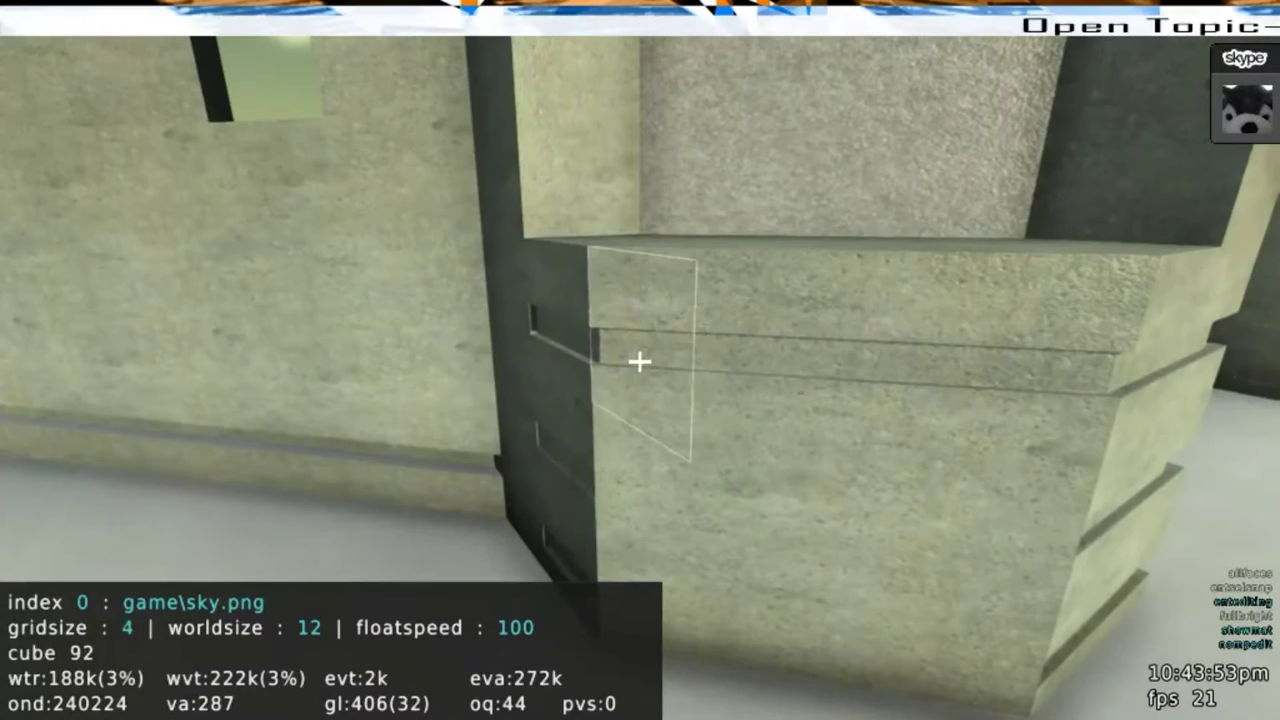
drag(640, 361, 640, 361)
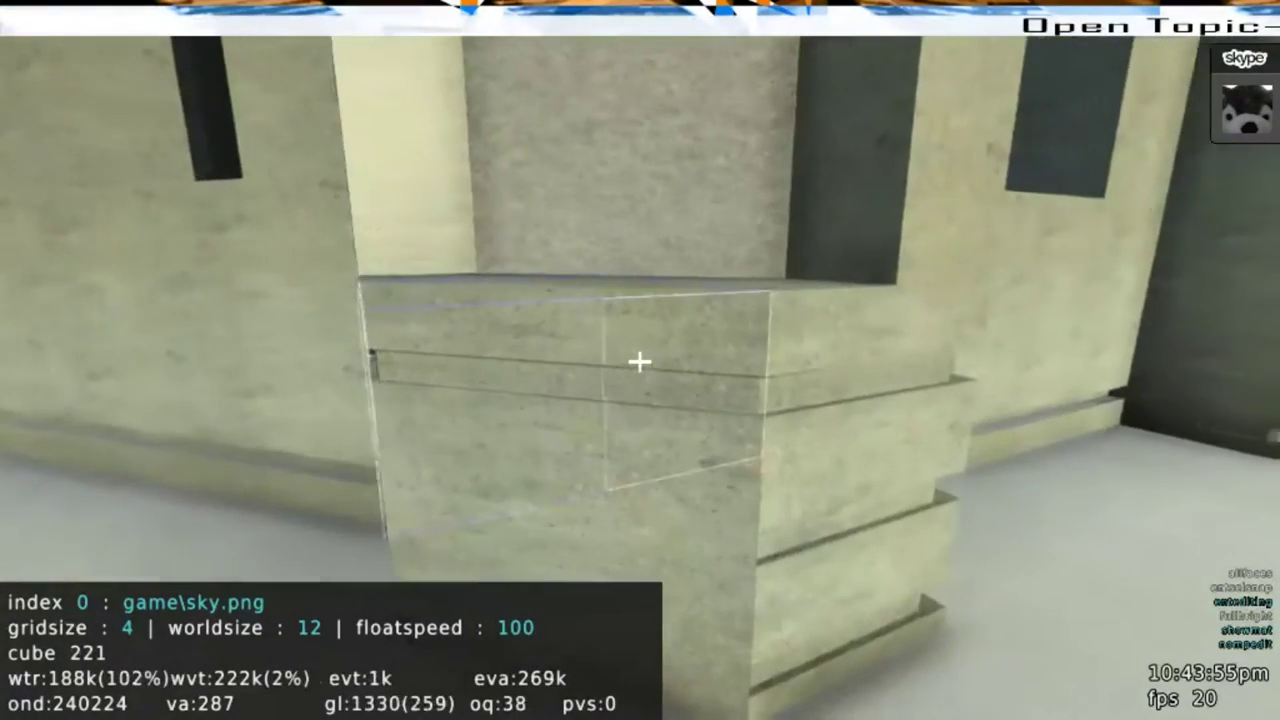
key(c)
key(v)
key(a)
key(space)
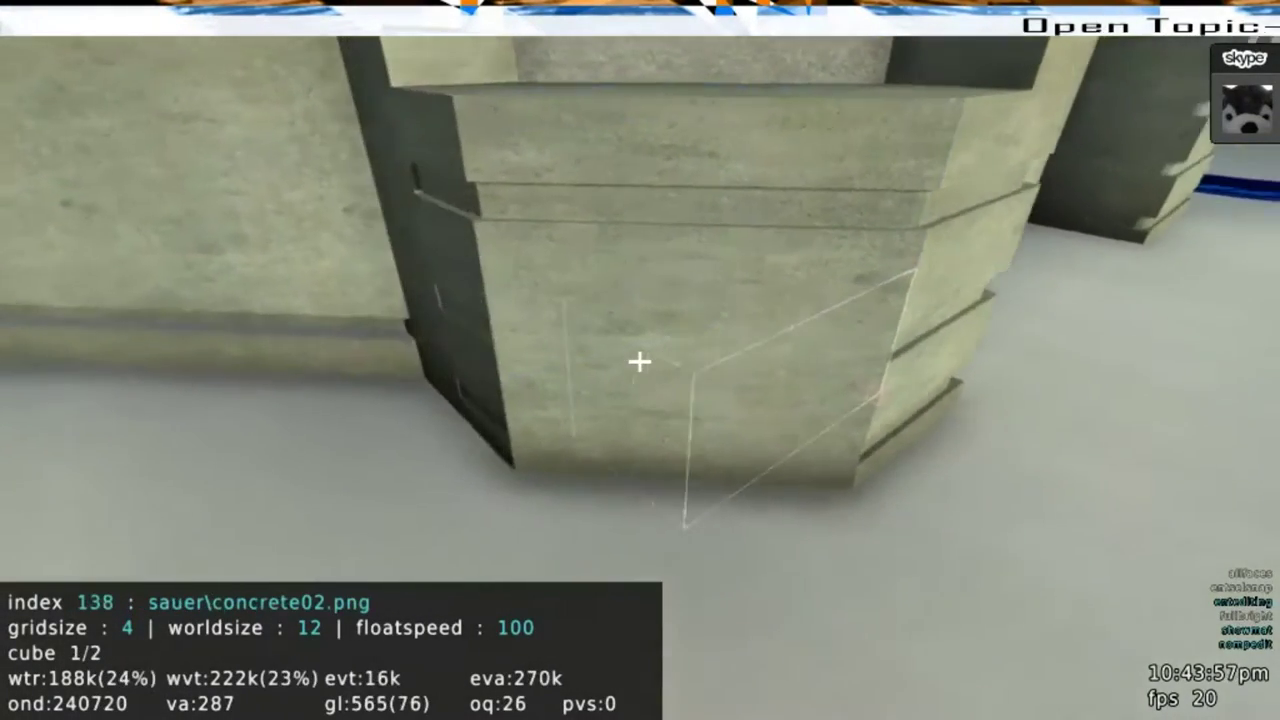
key(a)
key(v)
key(d)
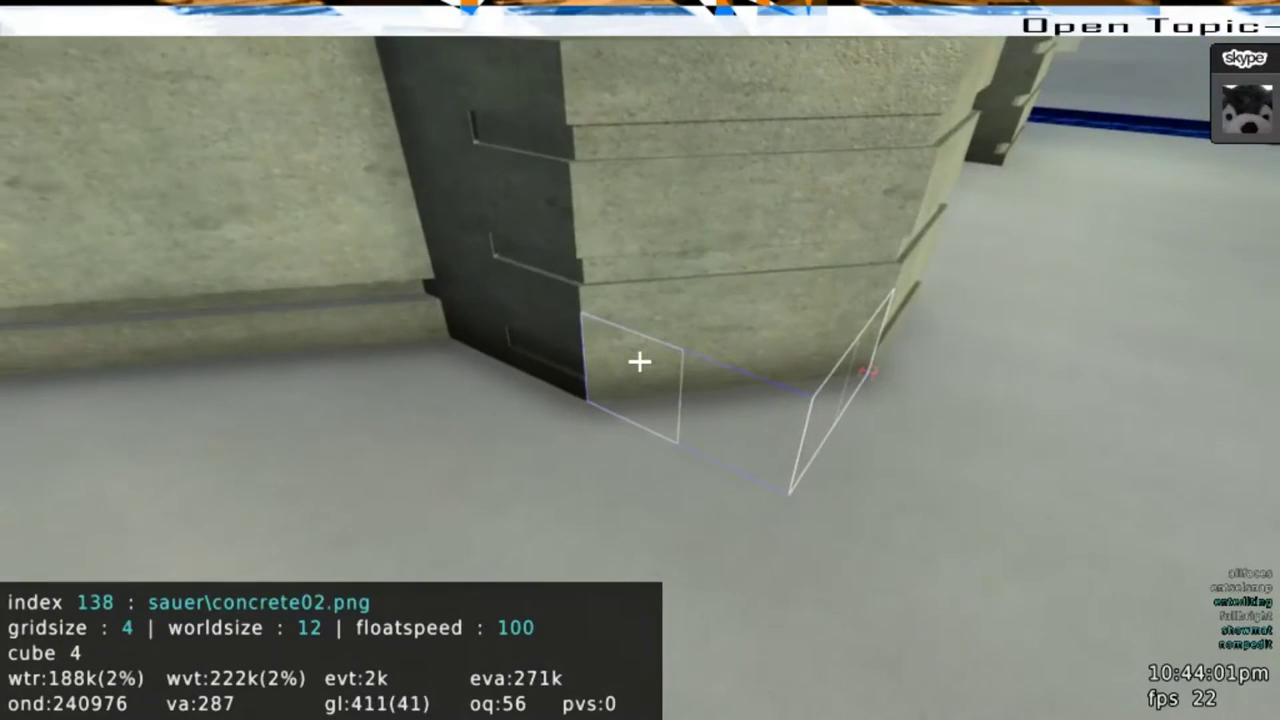
Copy the notched pillar base at grid size 6 and paste it over the plain bases of the neighbouring pillars
key(s)
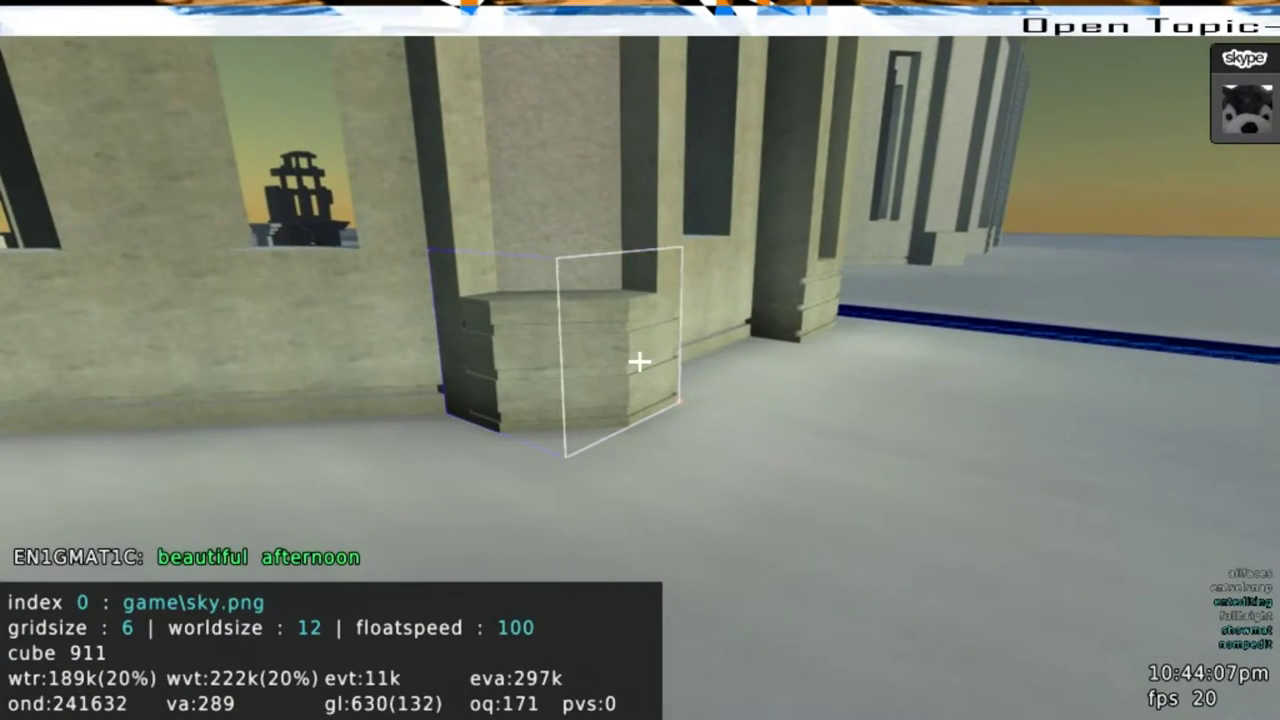
key(a)
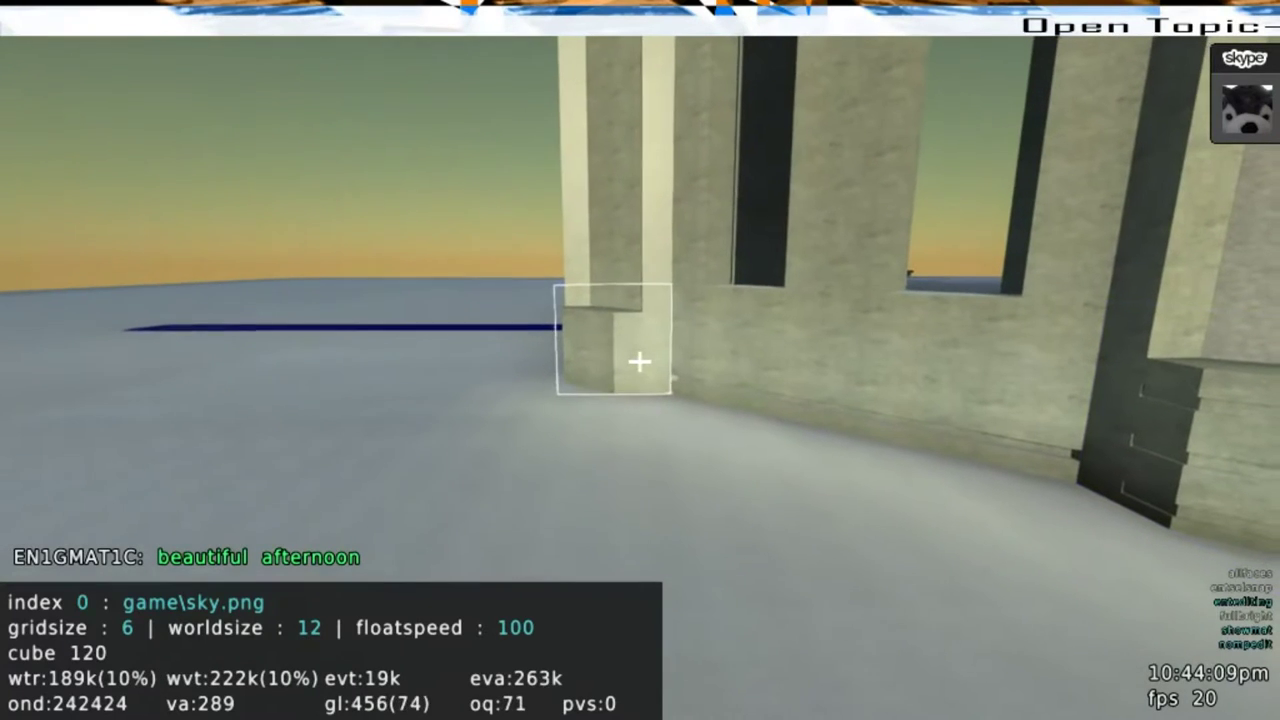
key(e)
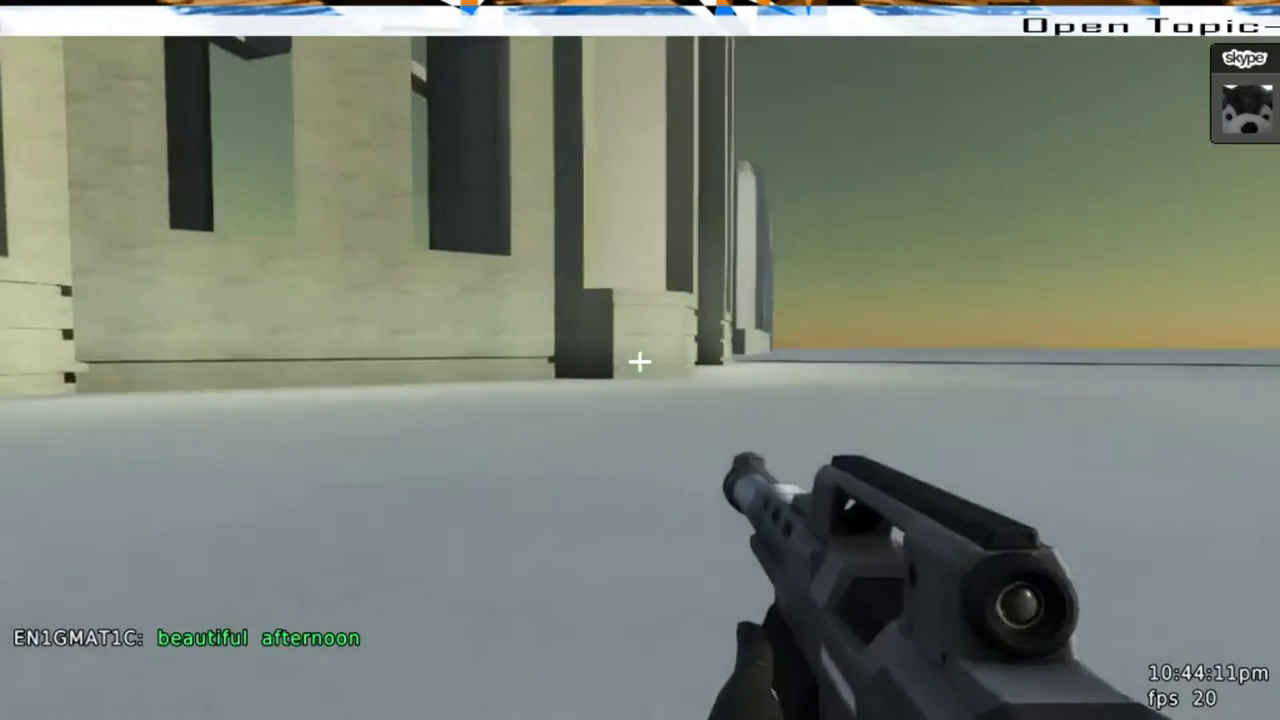
Paste the notched section onto the plain inner corner of the shaded pillar's base, working at grid size 4
key(w)
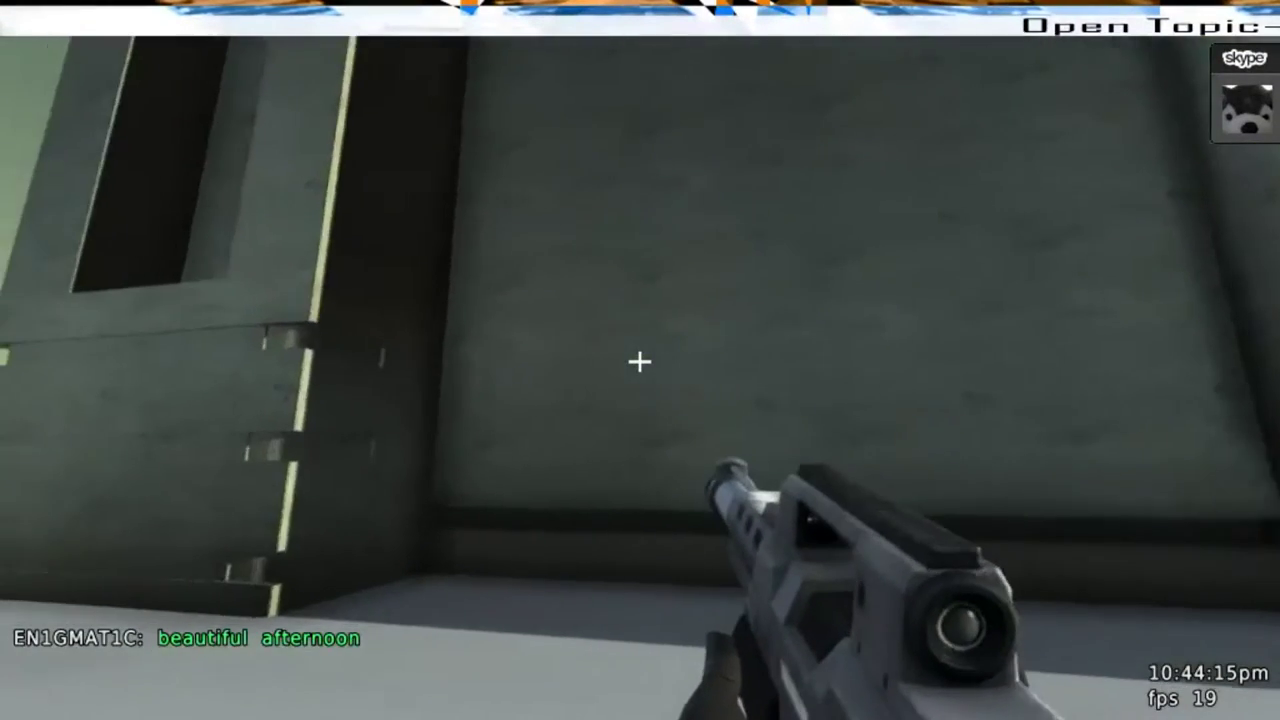
key(e)
drag(640, 361, 640, 361)
key(w)
key(v)
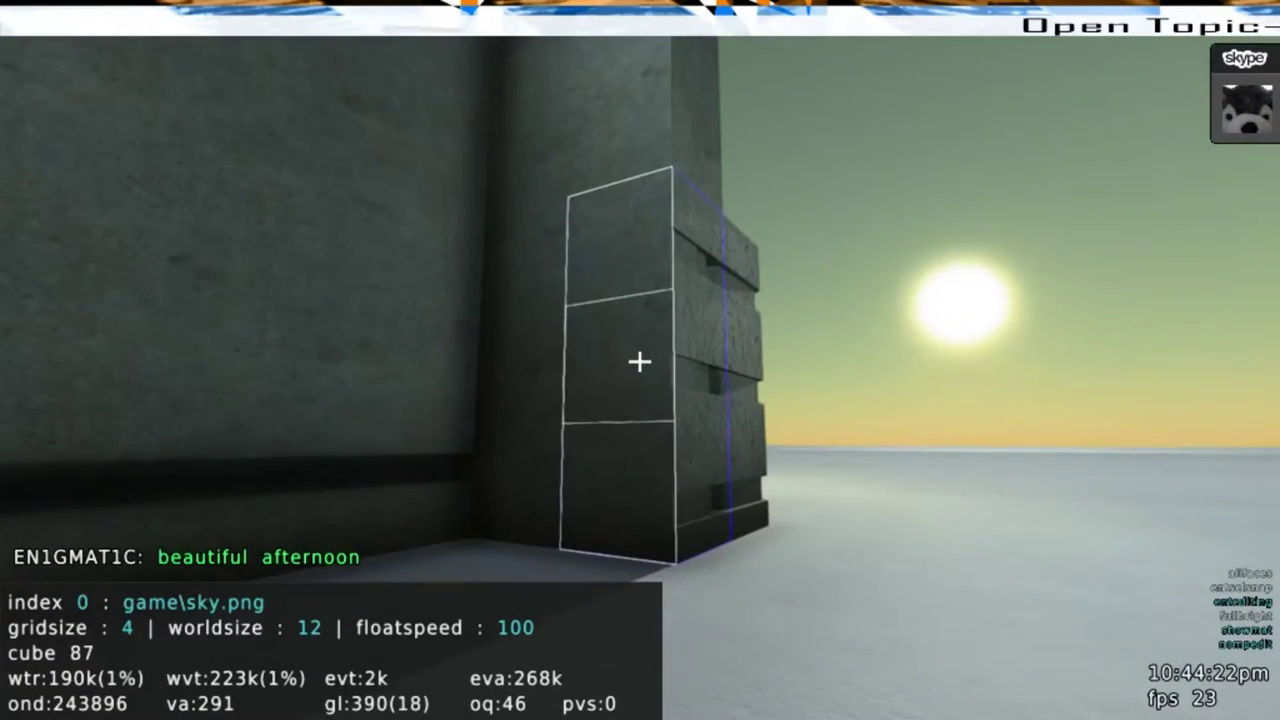
key(w)
key(d)
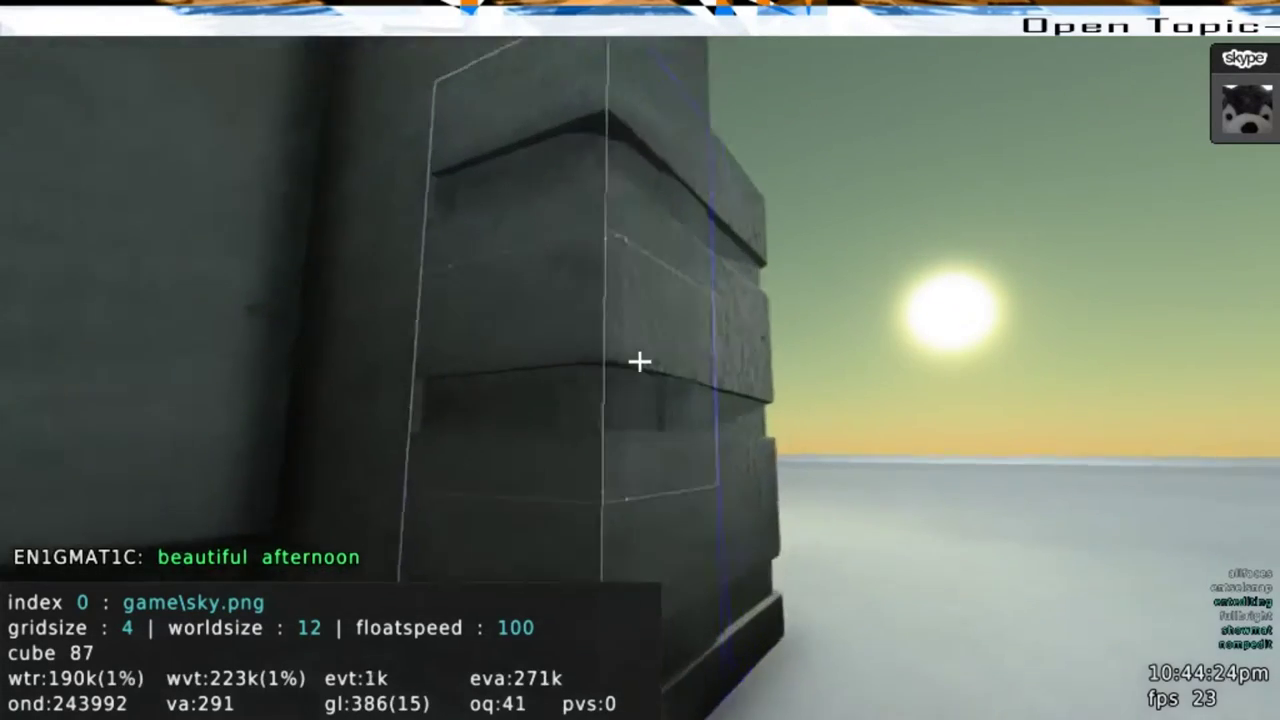
Inspect the notches on the pillar bases around the temple's outer wall, including where they meet the wall
key(d)
key(w)
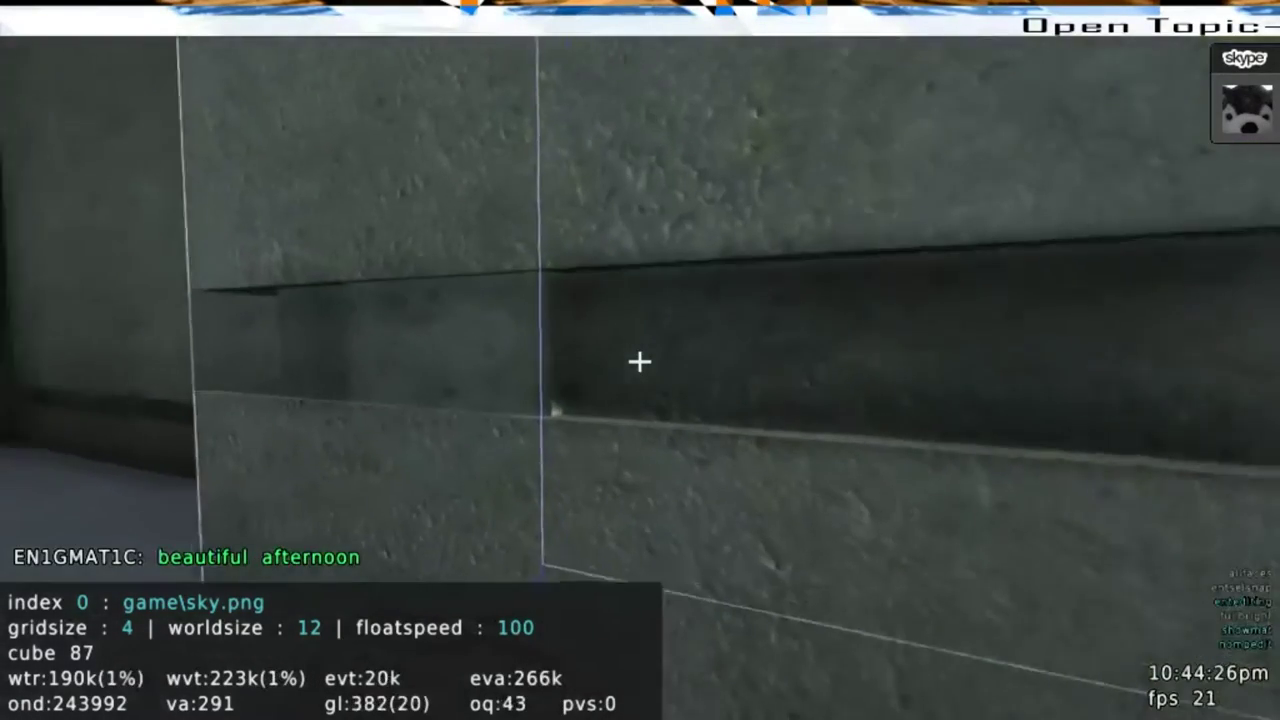
key(a)
key(e)
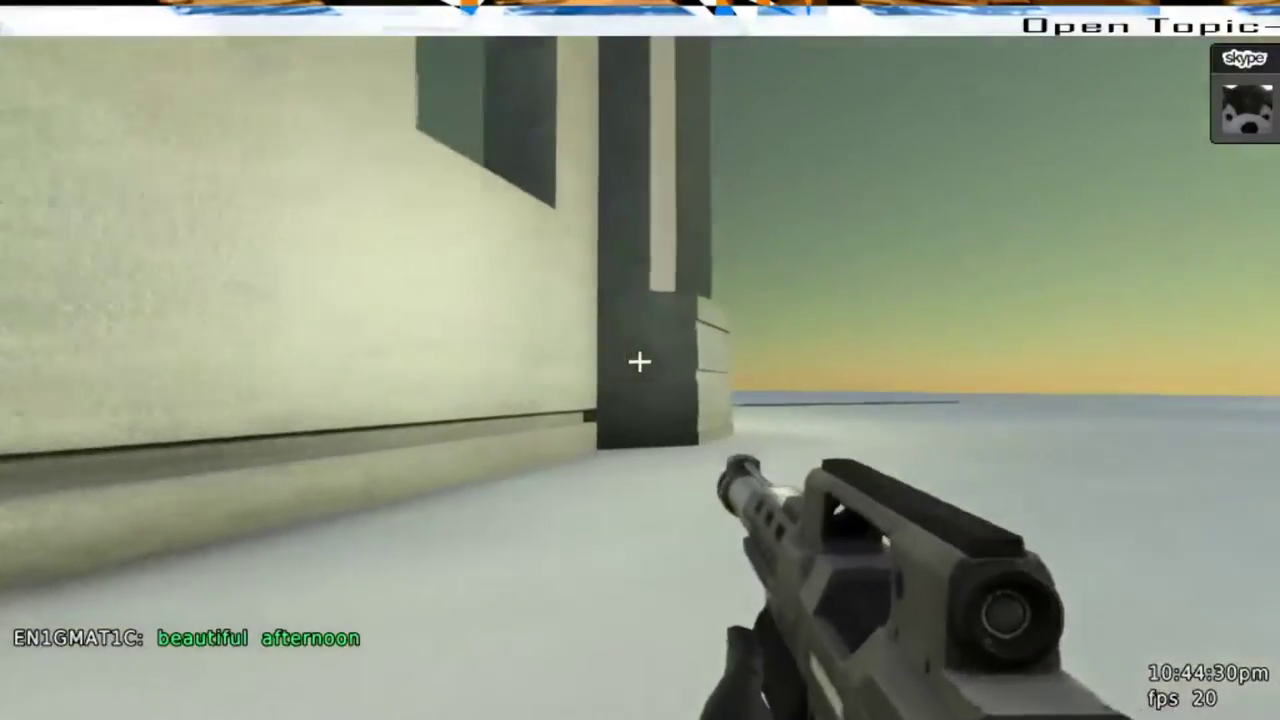
key(w)
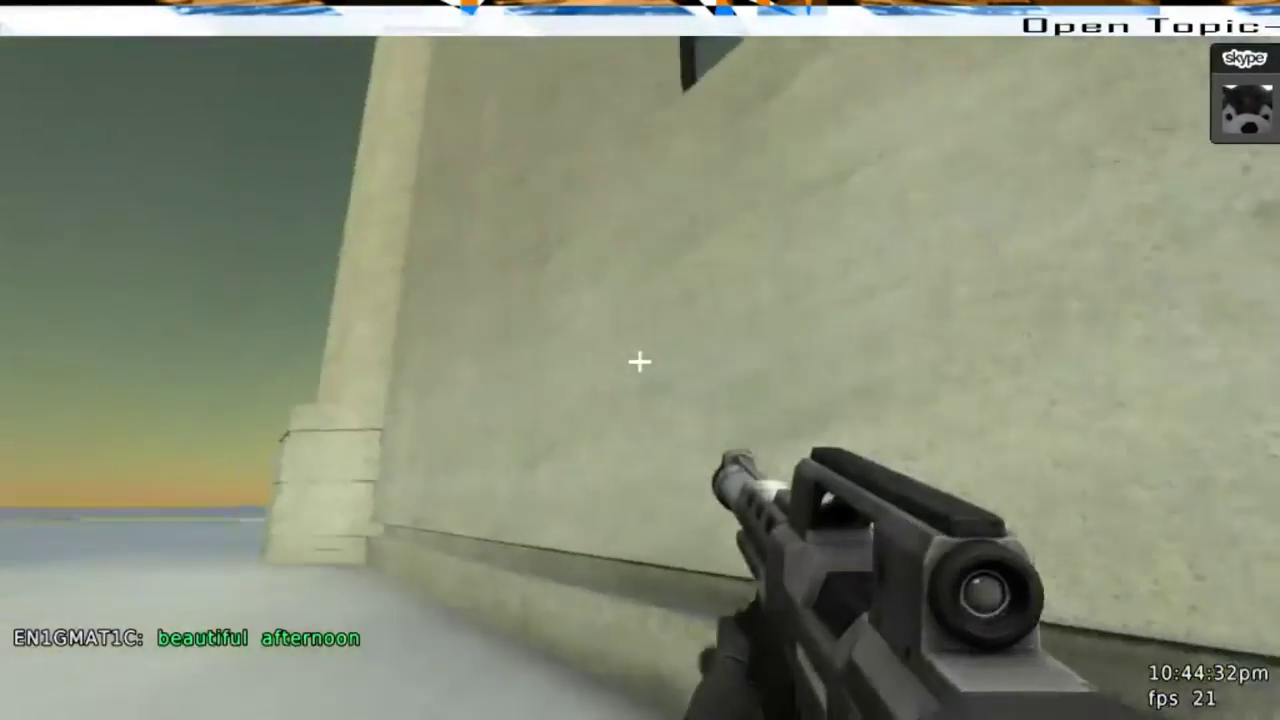
key(e)
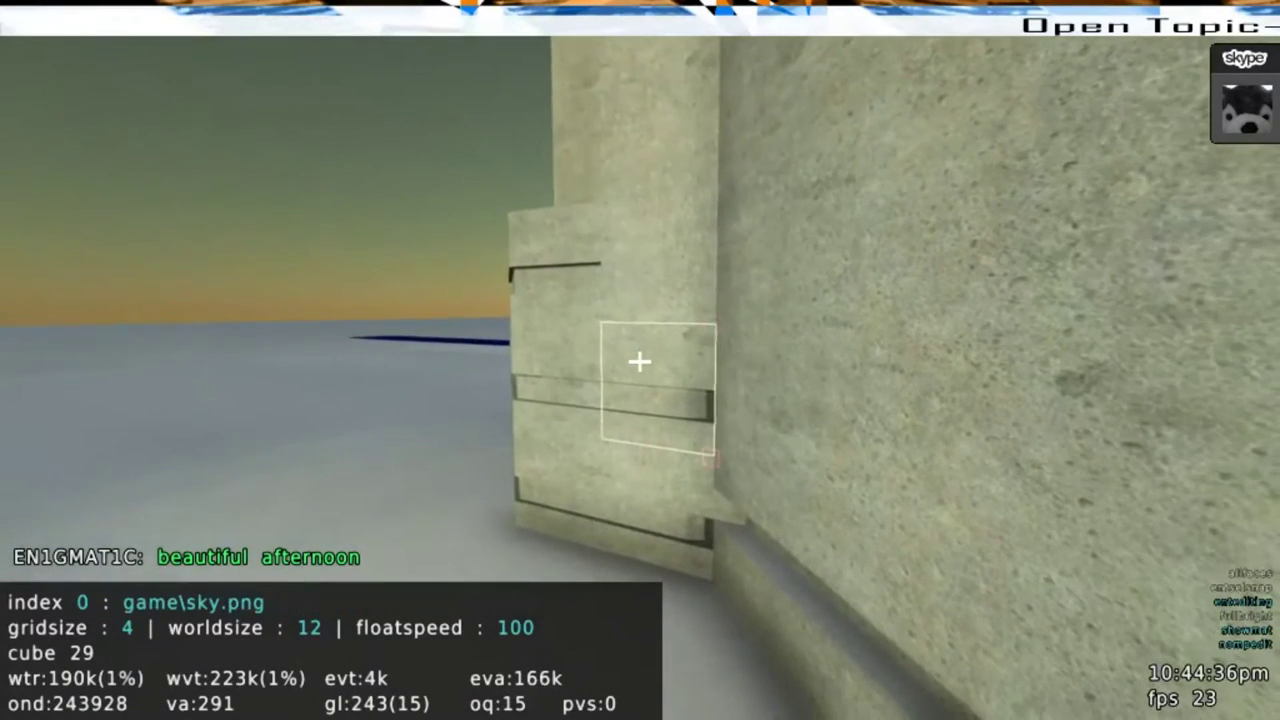
key(e)
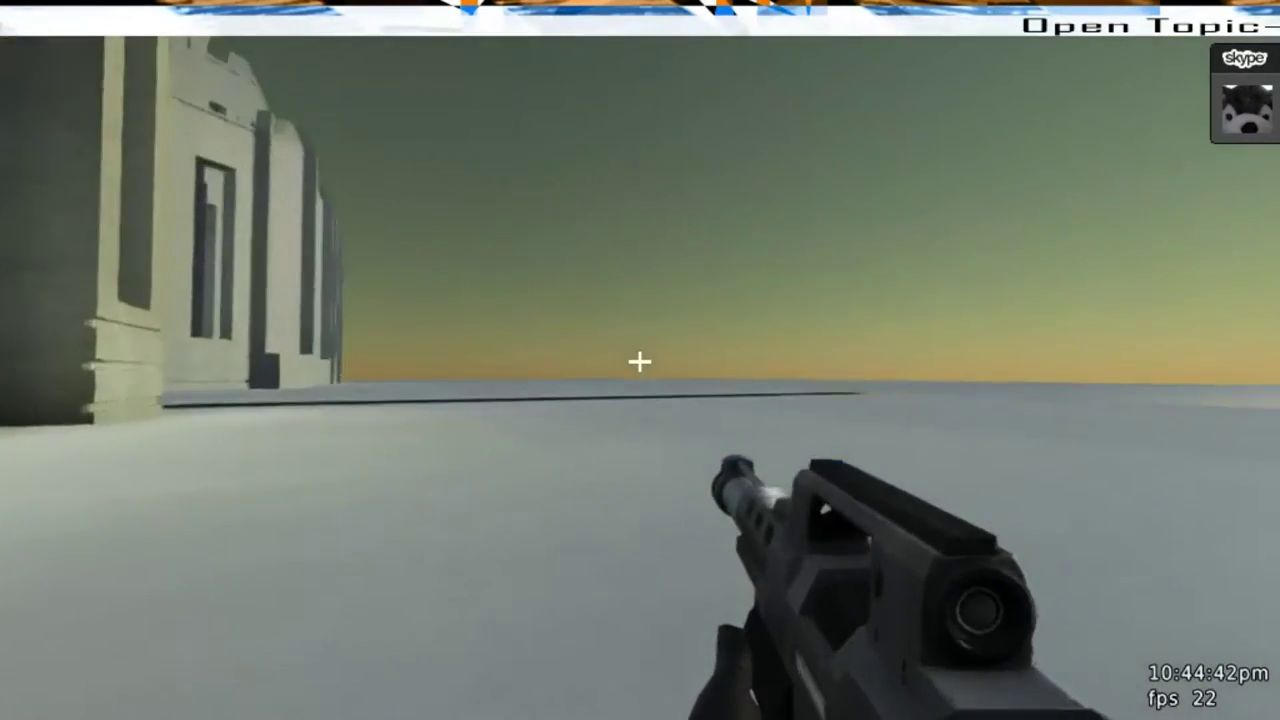
Raise a one-cube-wide column from the open ground at grid size 6 to test the shadow it casts
key(e)
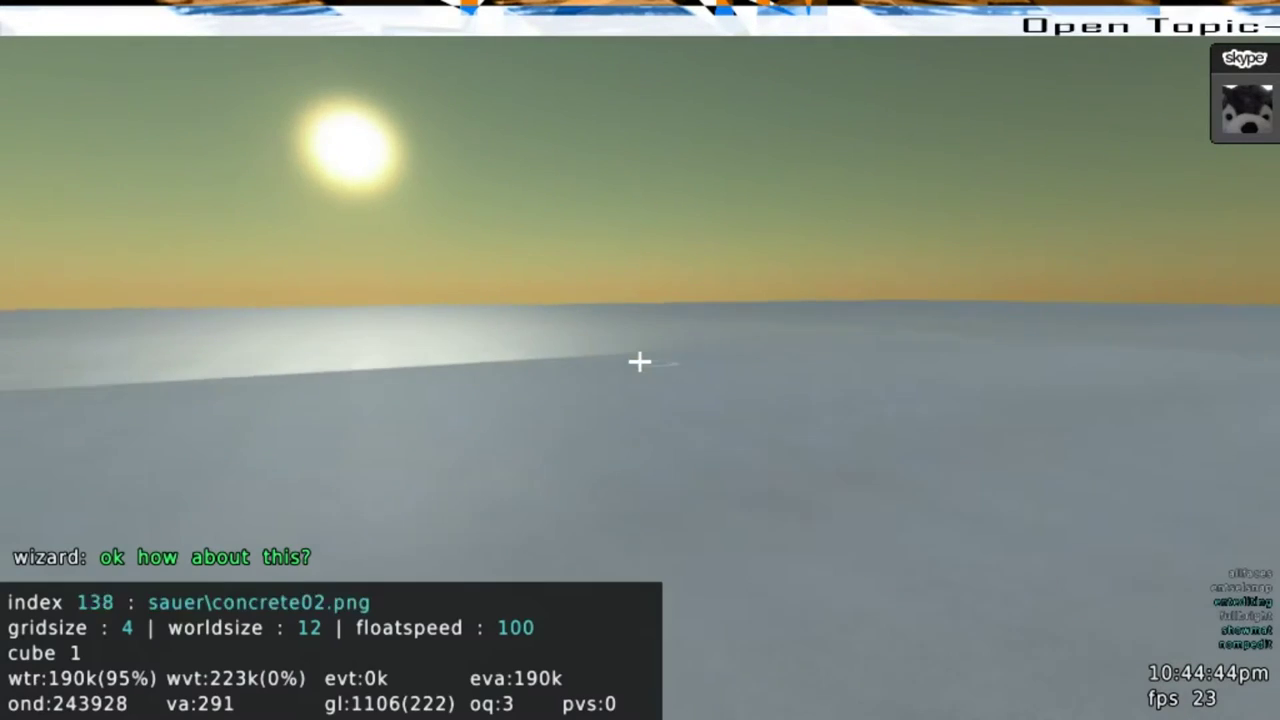
scroll(640, 361, up, 2)
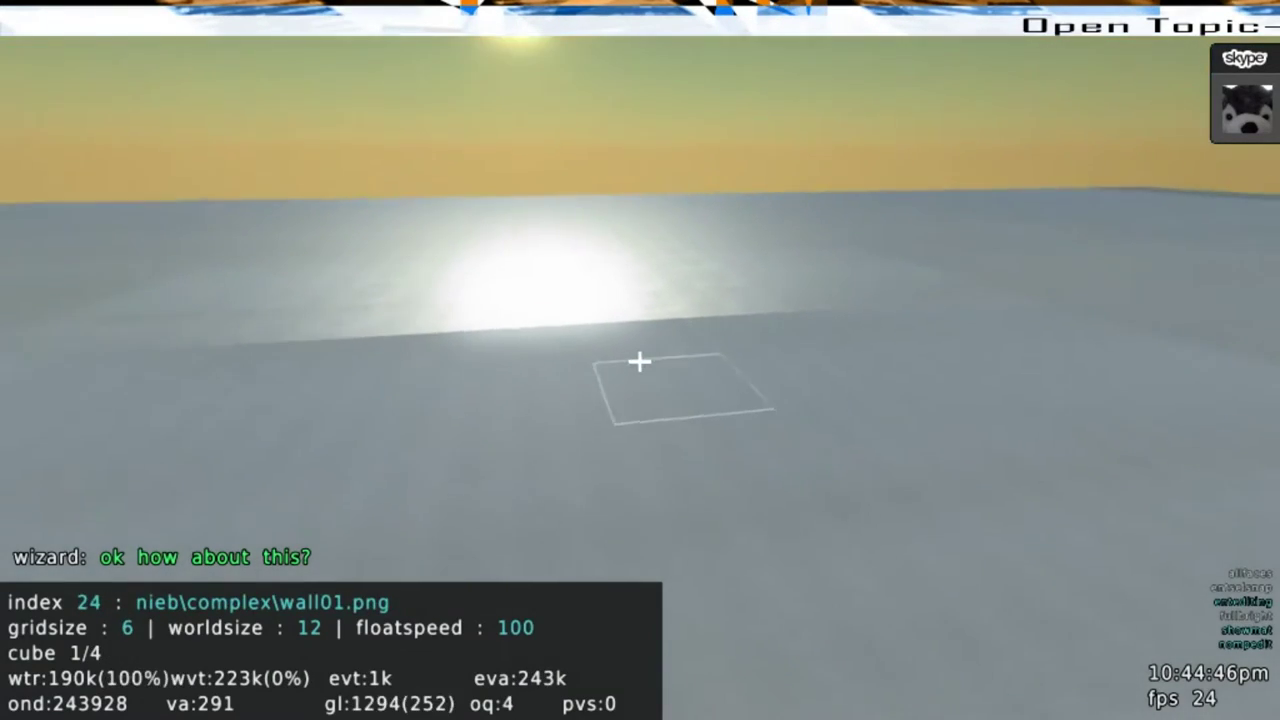
scroll(640, 361, up, 5)
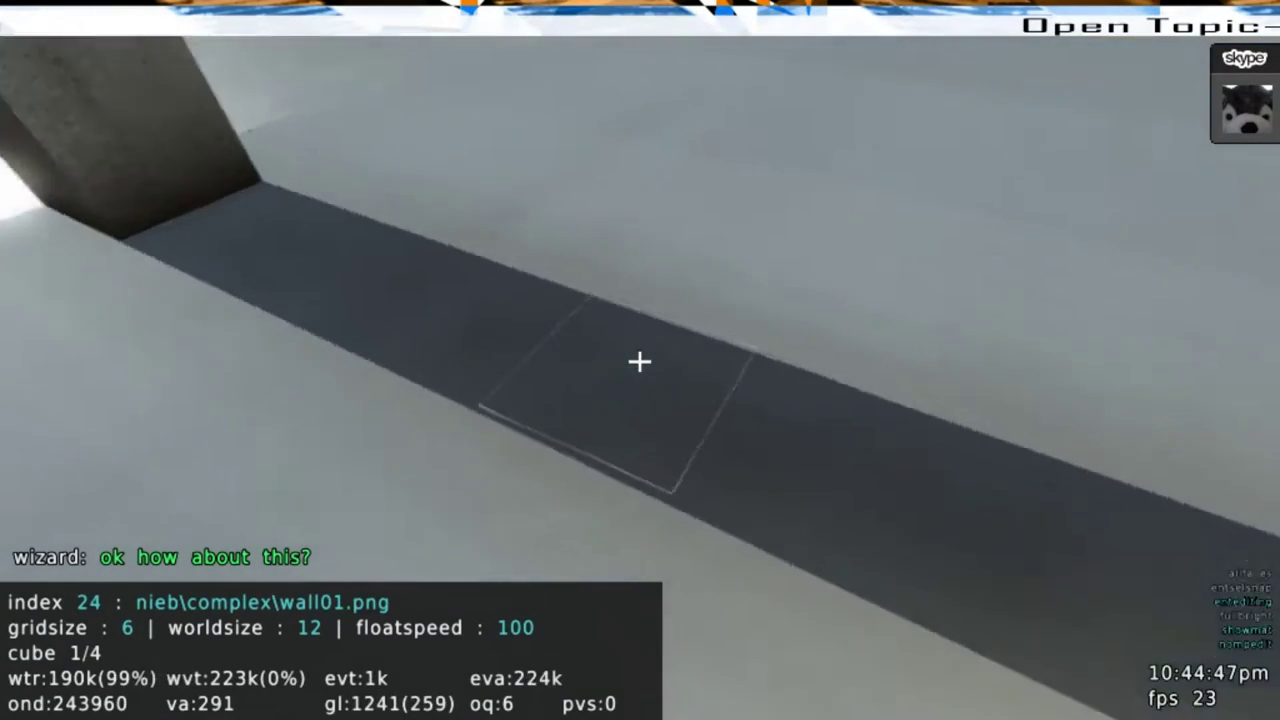
scroll(640, 361, up, 1)
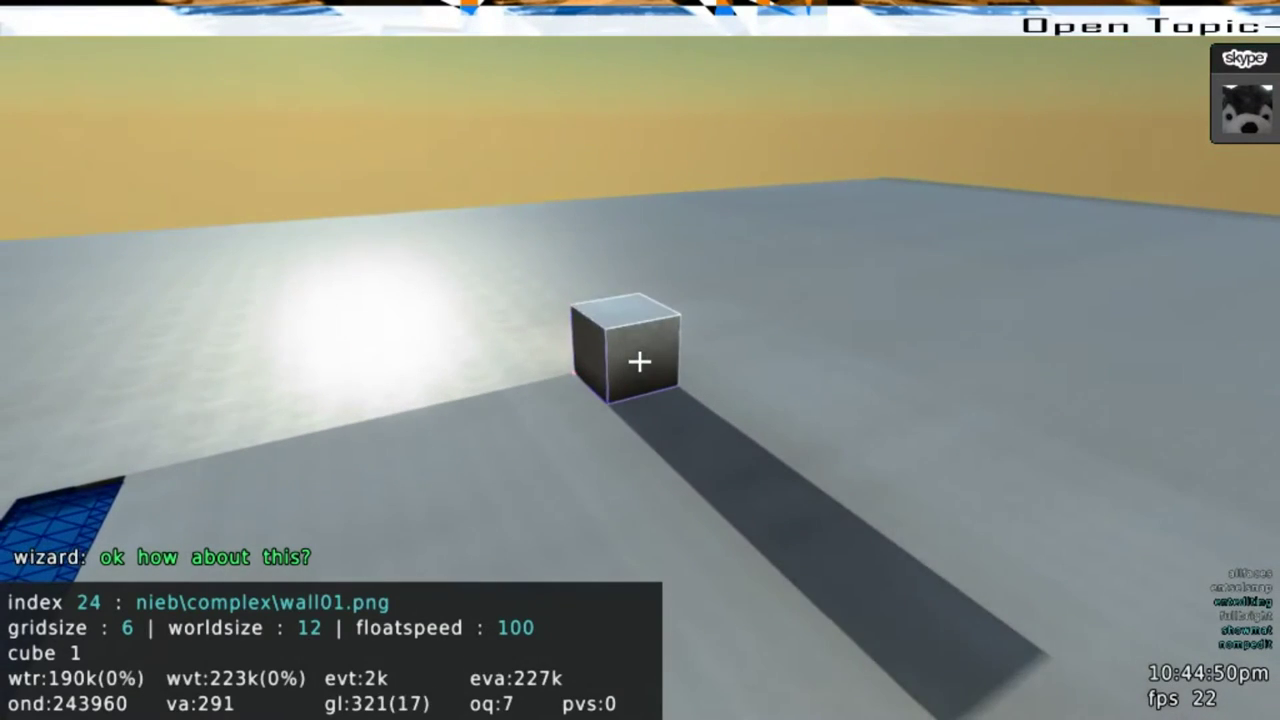
scroll(640, 361, down, 1)
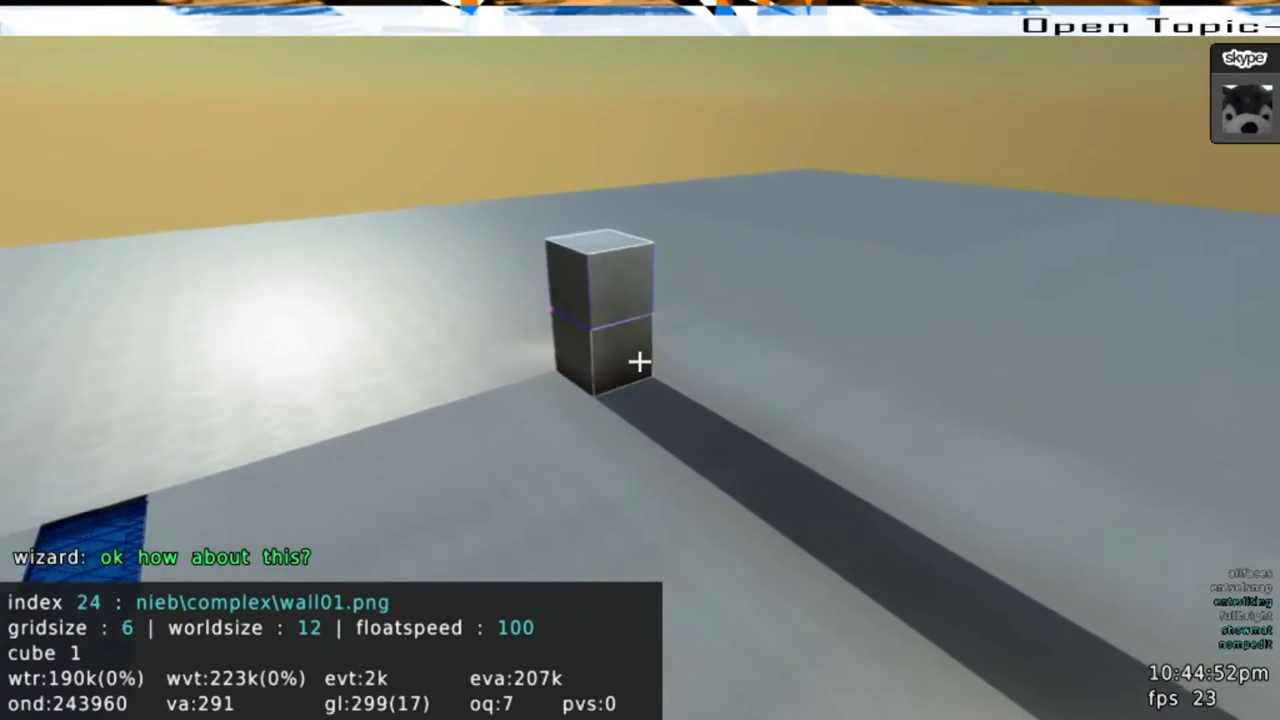
scroll(640, 361, down, 3)
scroll(640, 361, up, 2)
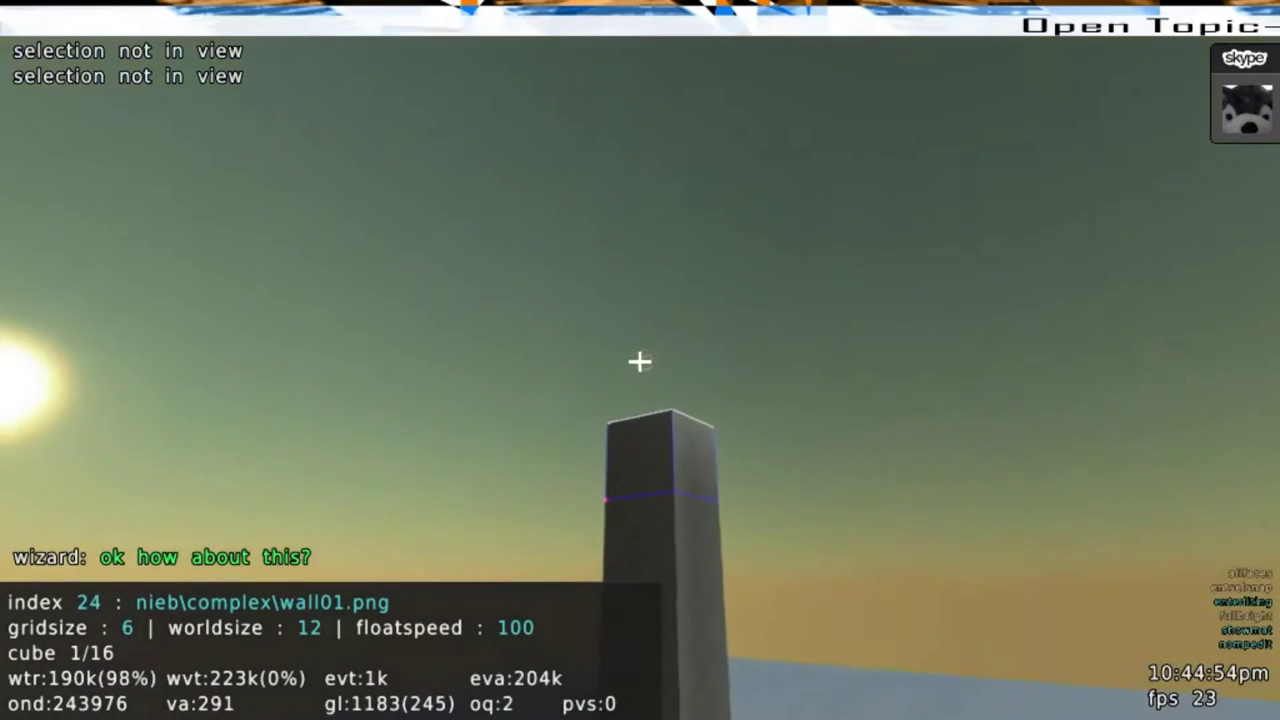
scroll(640, 361, up, 5)
key(e)
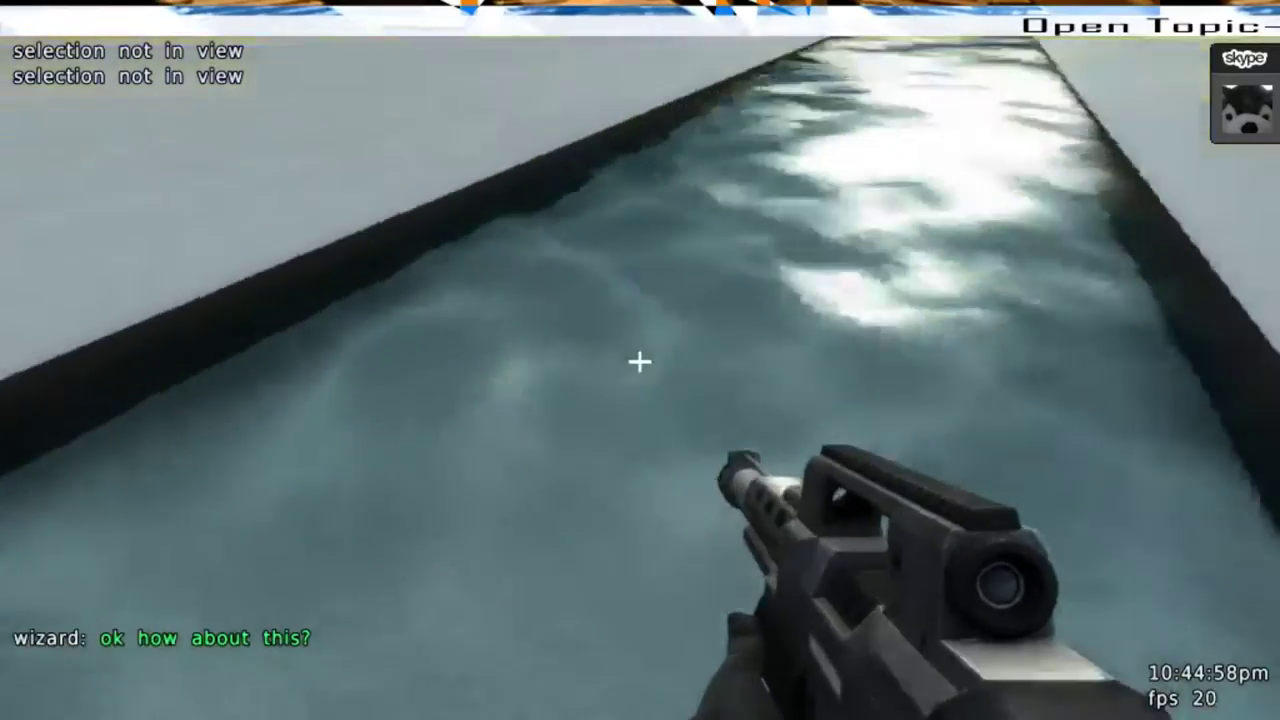
Examine the water channel, the stepped cascade and the fountain with its surroundings under the current sunlight
click(640, 361)
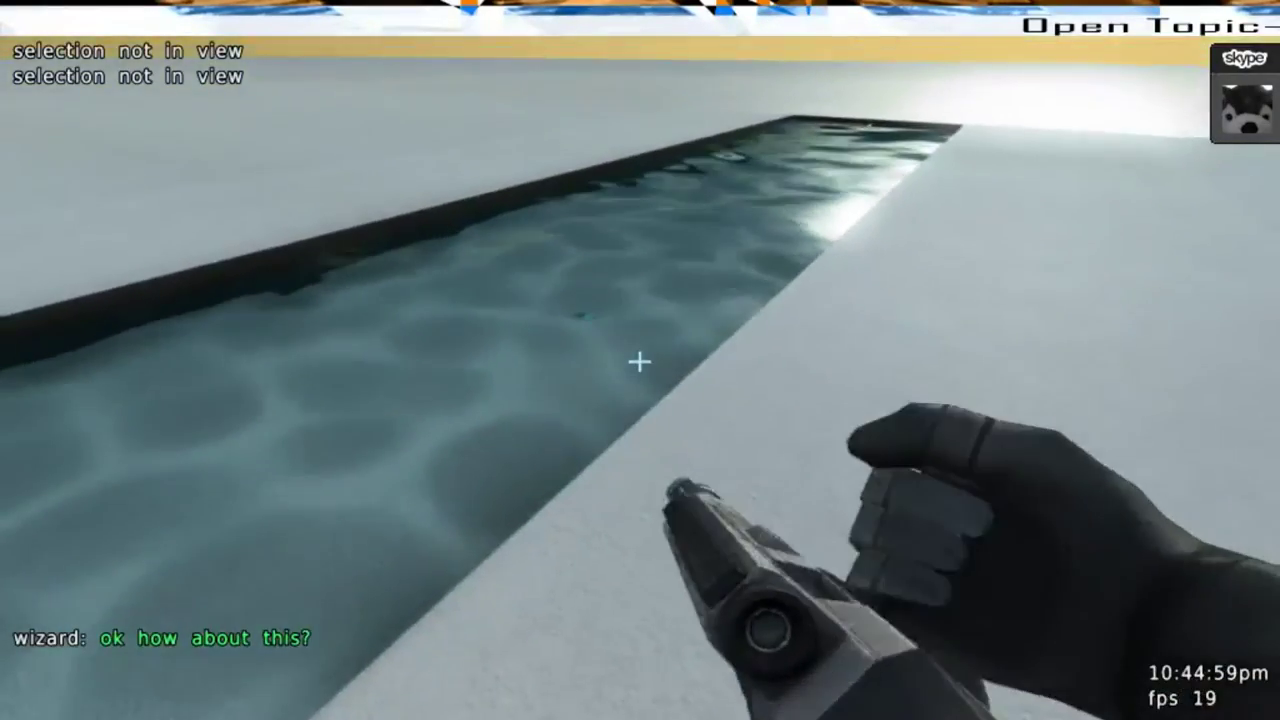
key(a)
key(d)
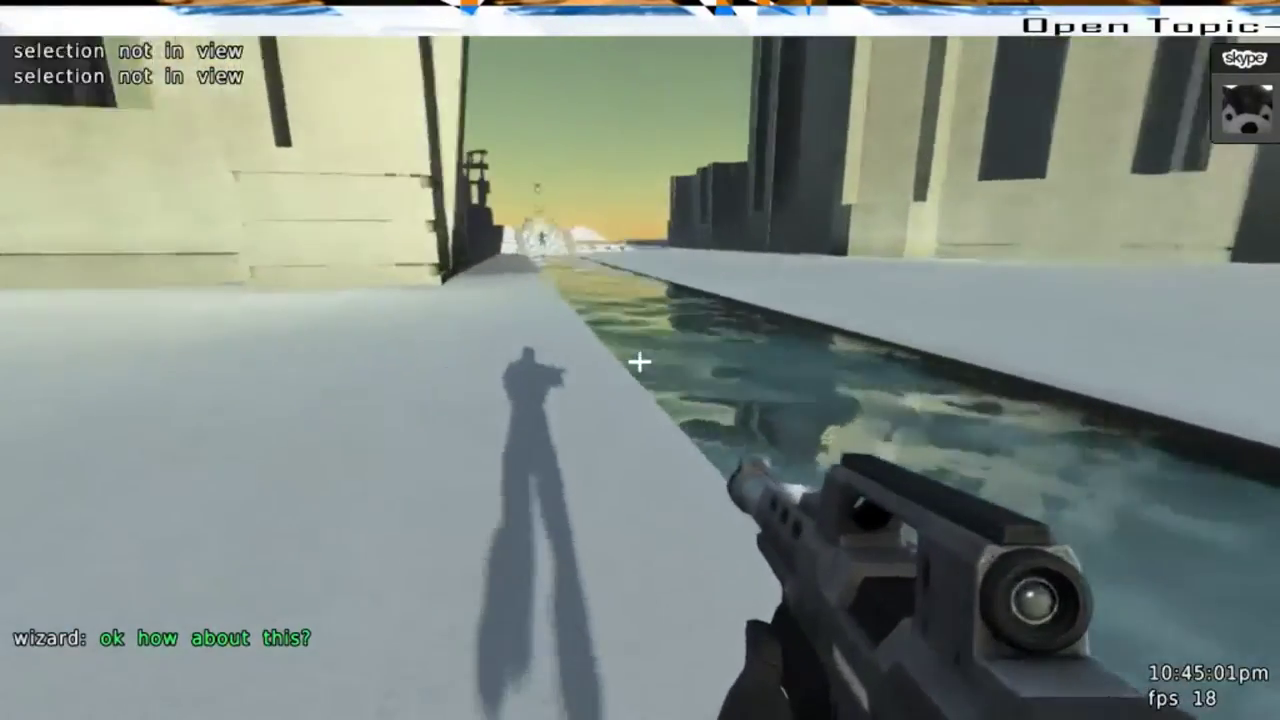
key(w)
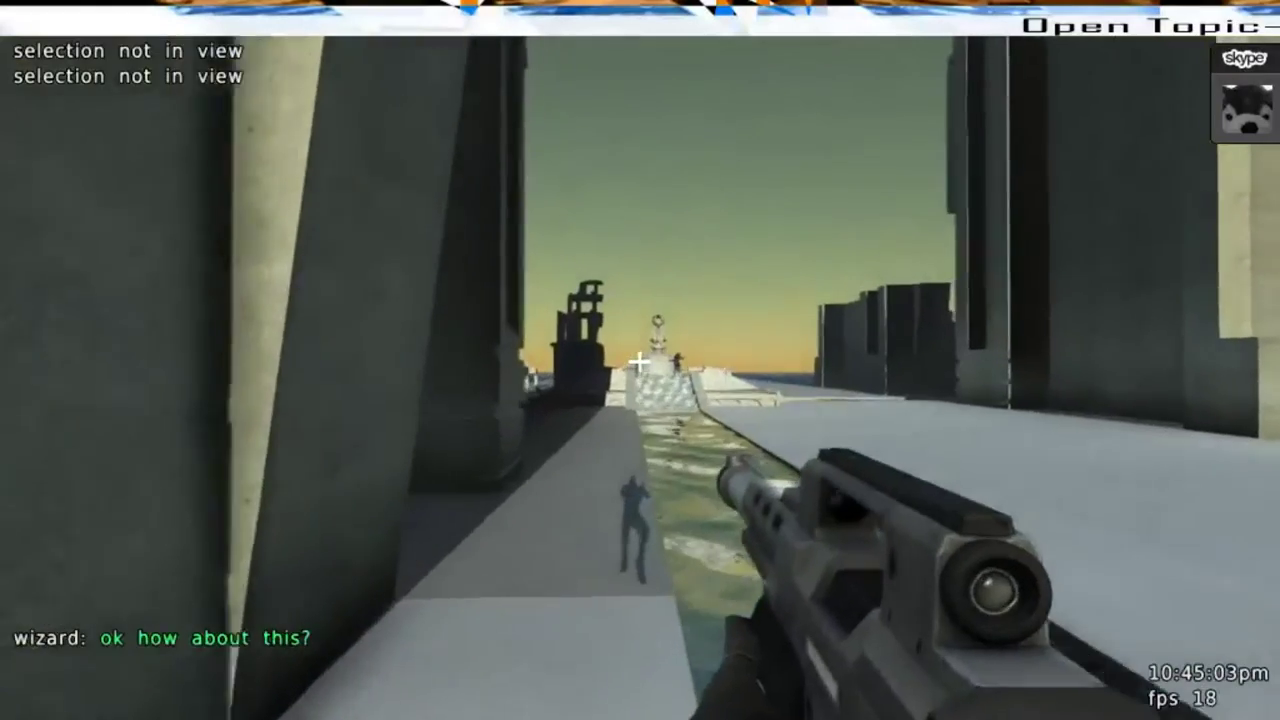
key(w)
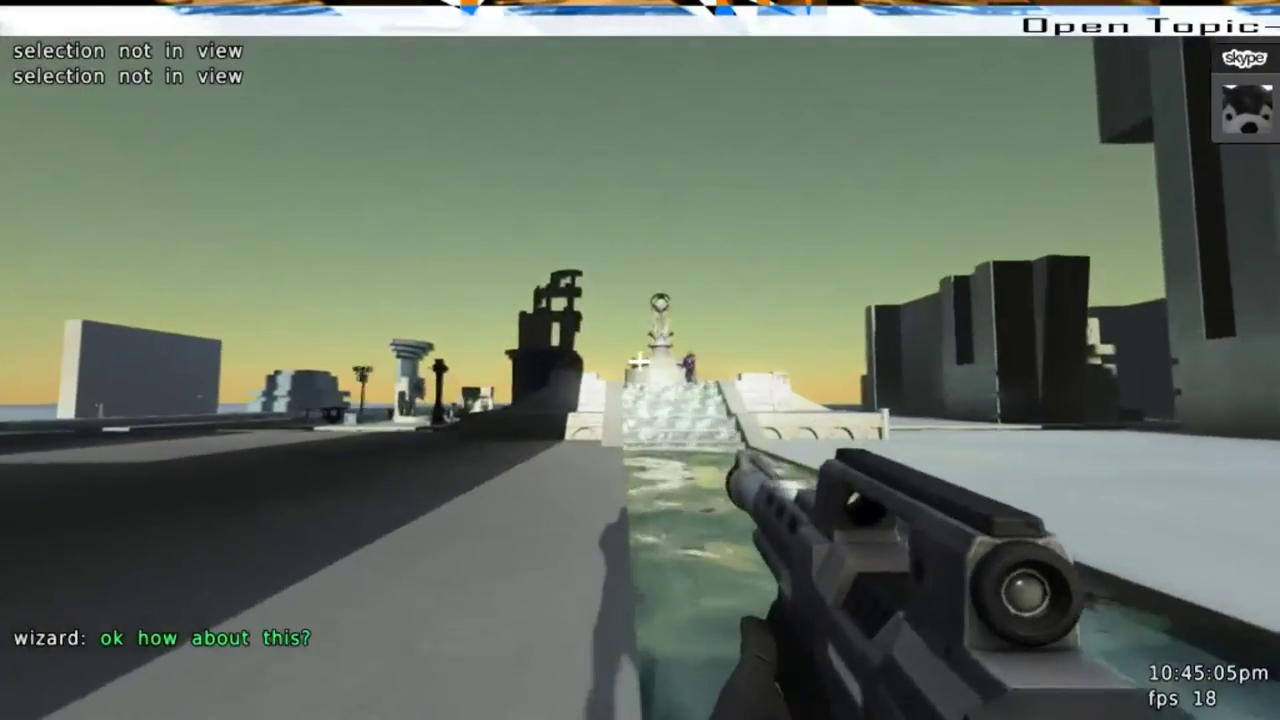
key(w)
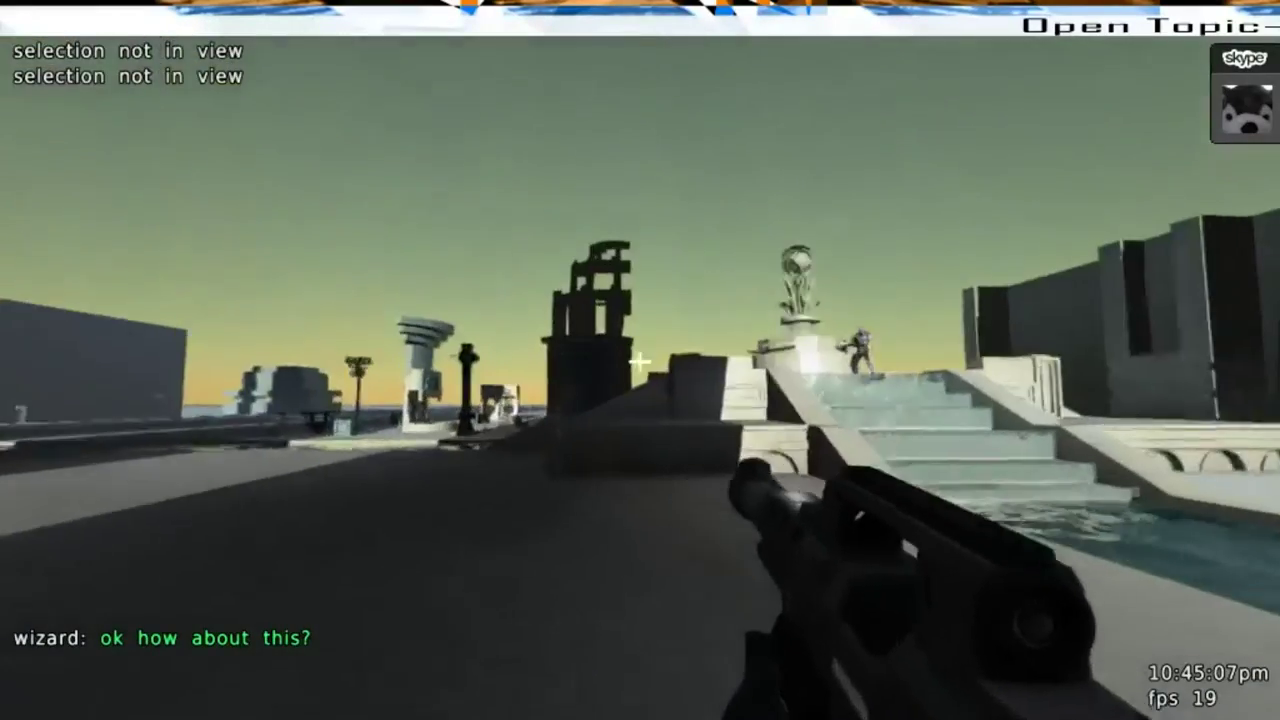
key(w)
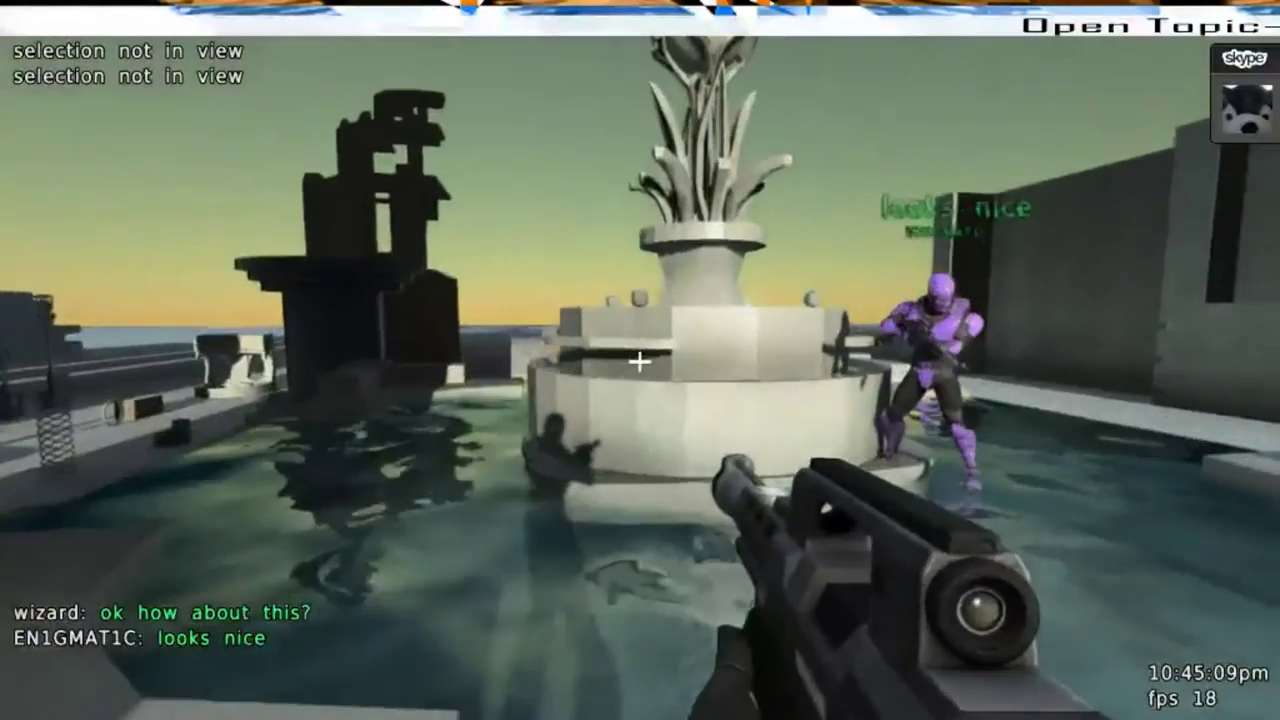
key(a)
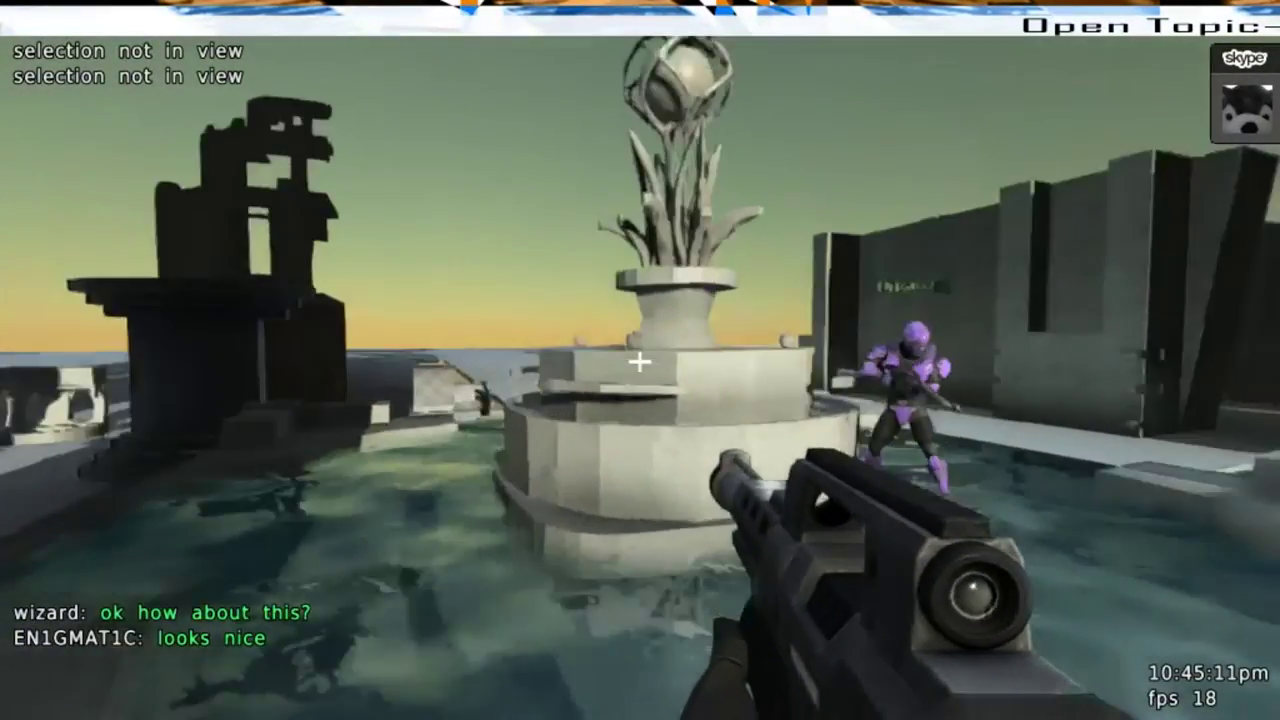
key(w)
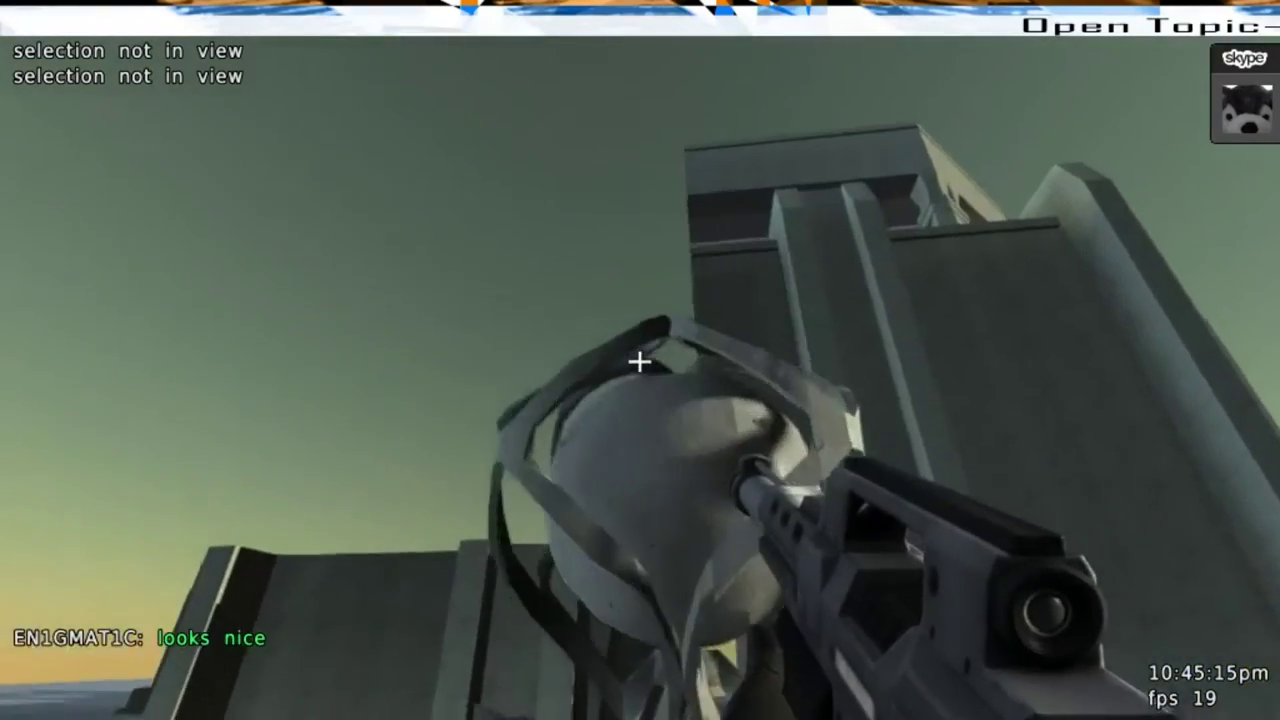
key(s)
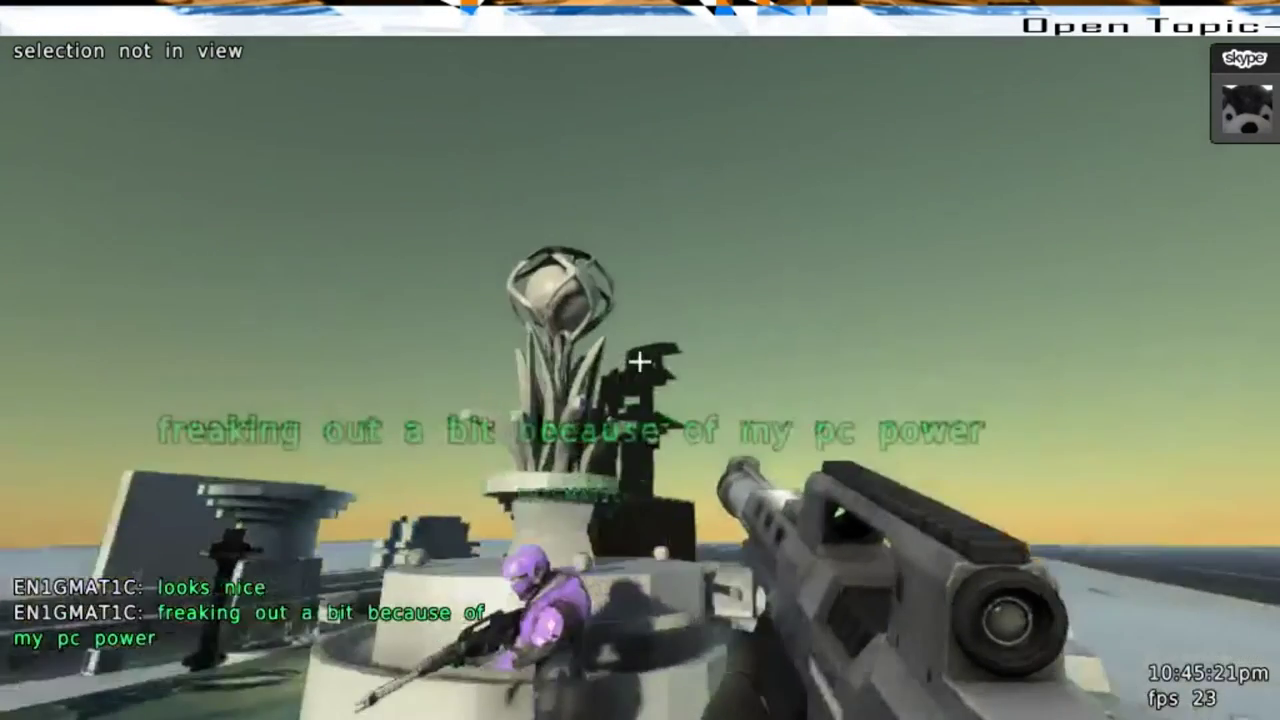
key(a)
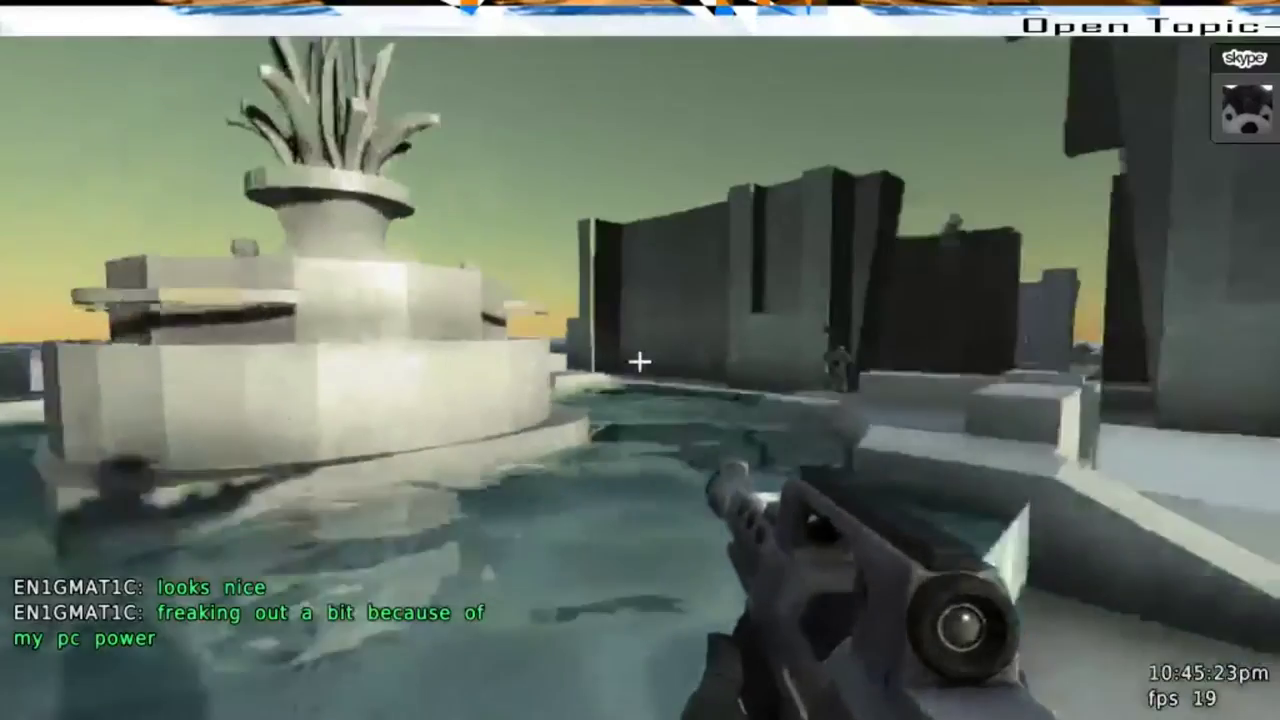
key(a)
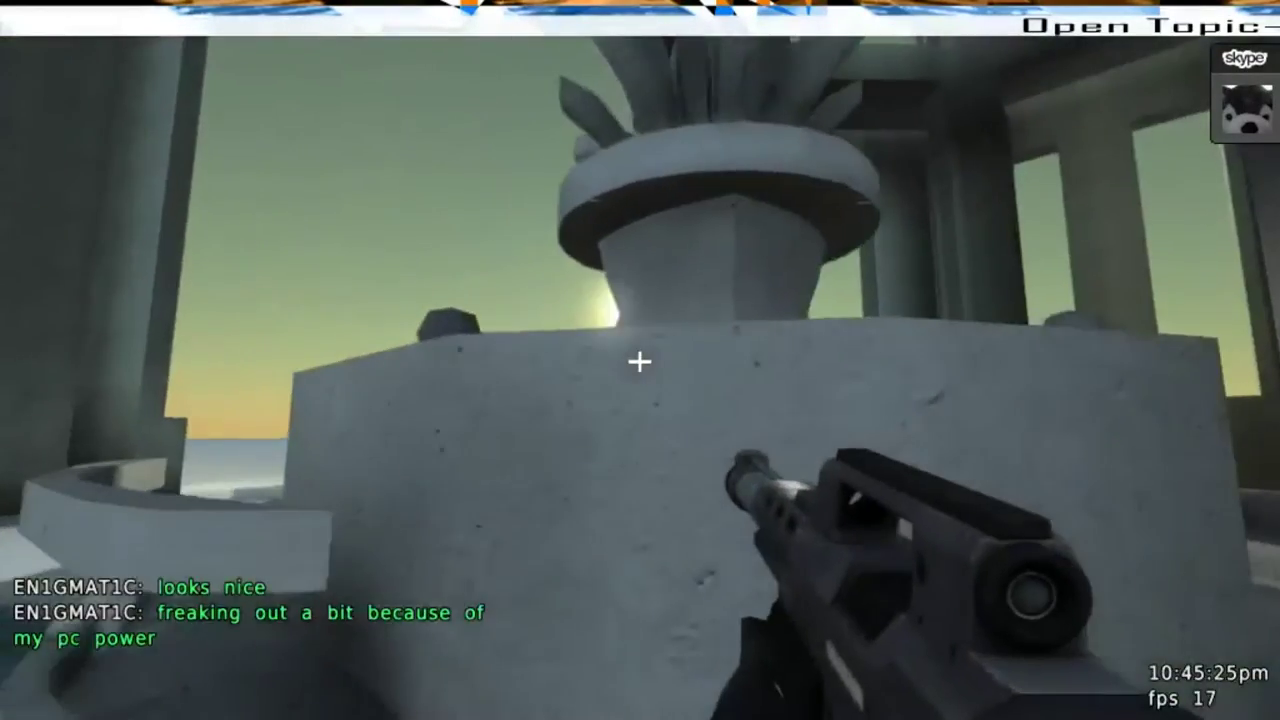
Examine the fountain's caged sphere, leaf sculpture and tiered base from above and from all around under the current sunlight
key(space)
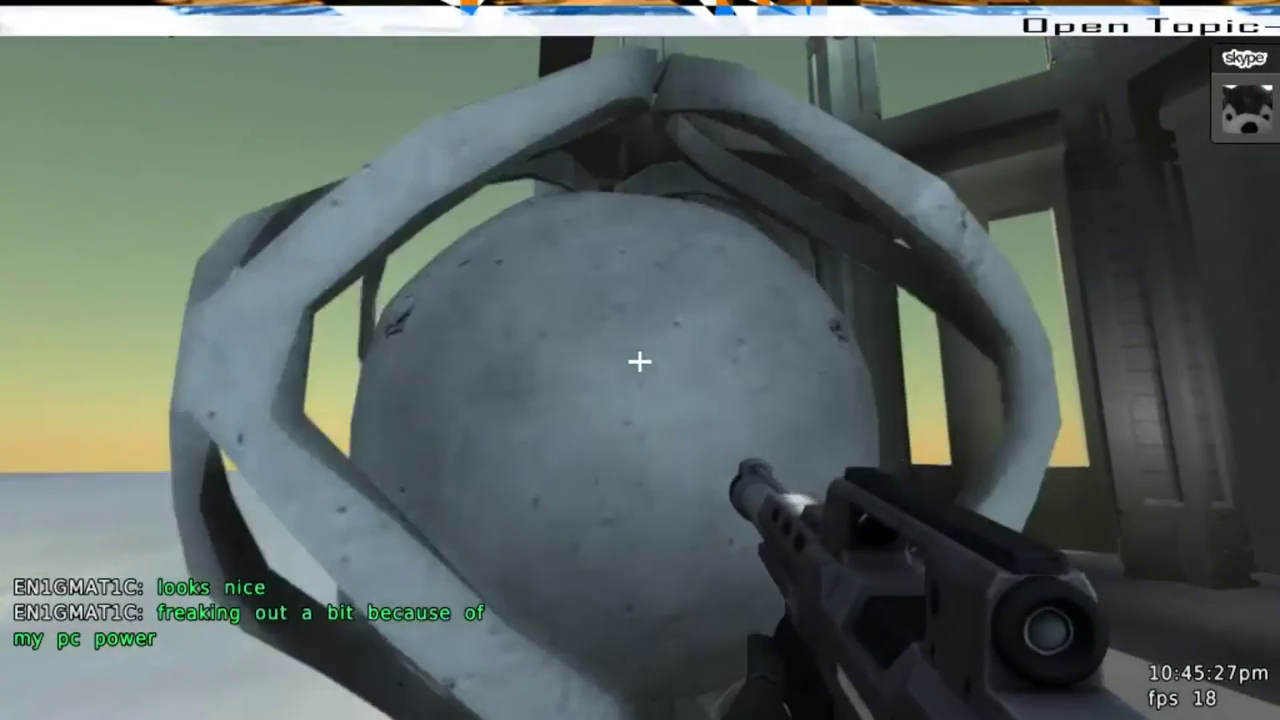
key(space)
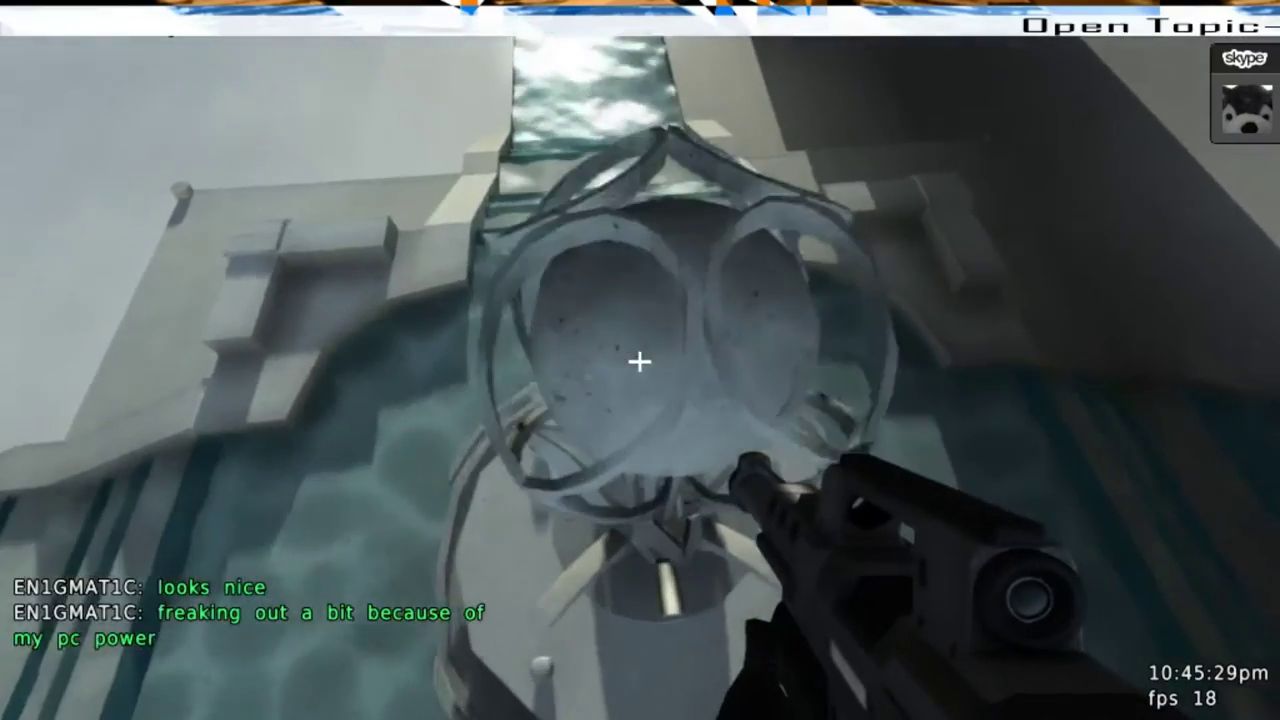
key(space)
key(w)
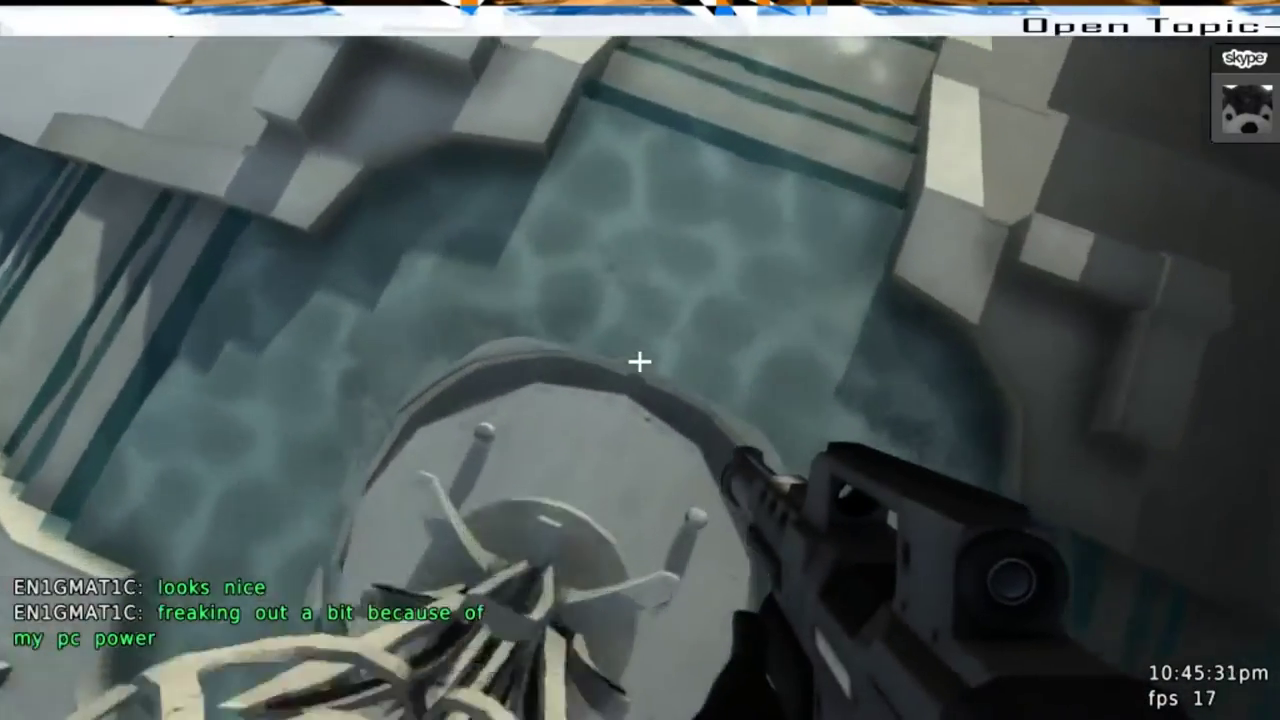
key(s)
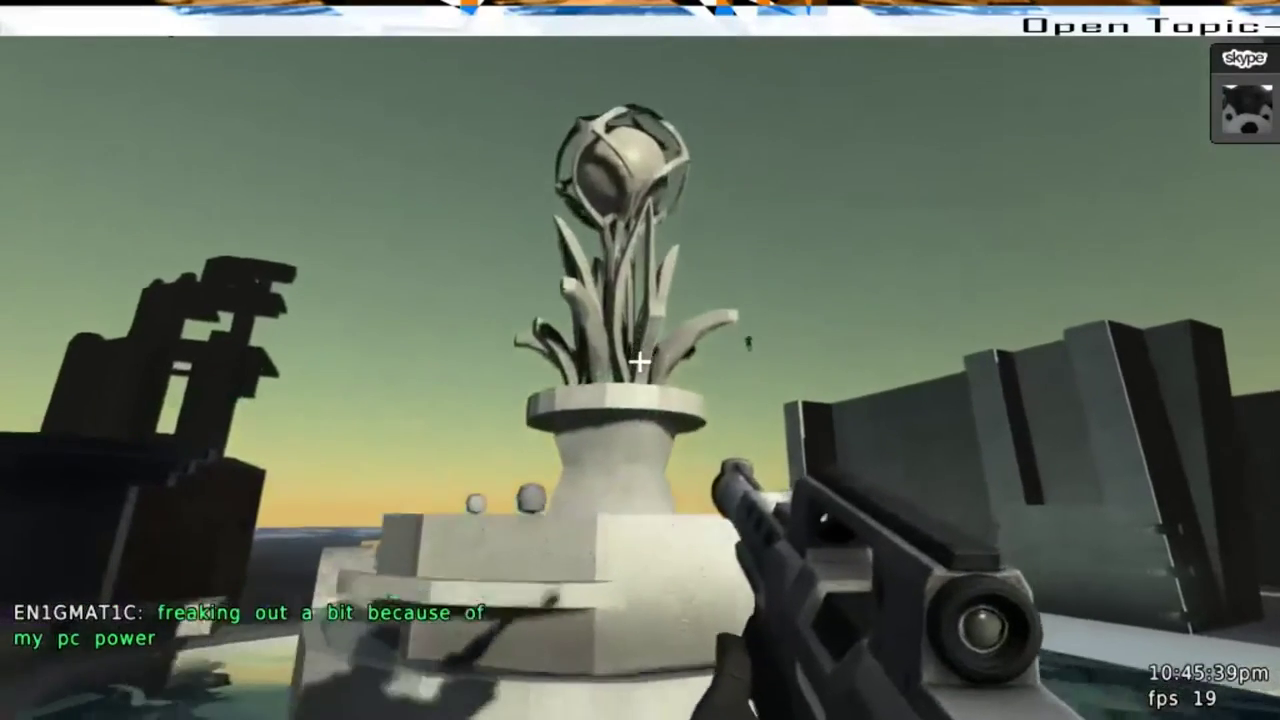
key(a)
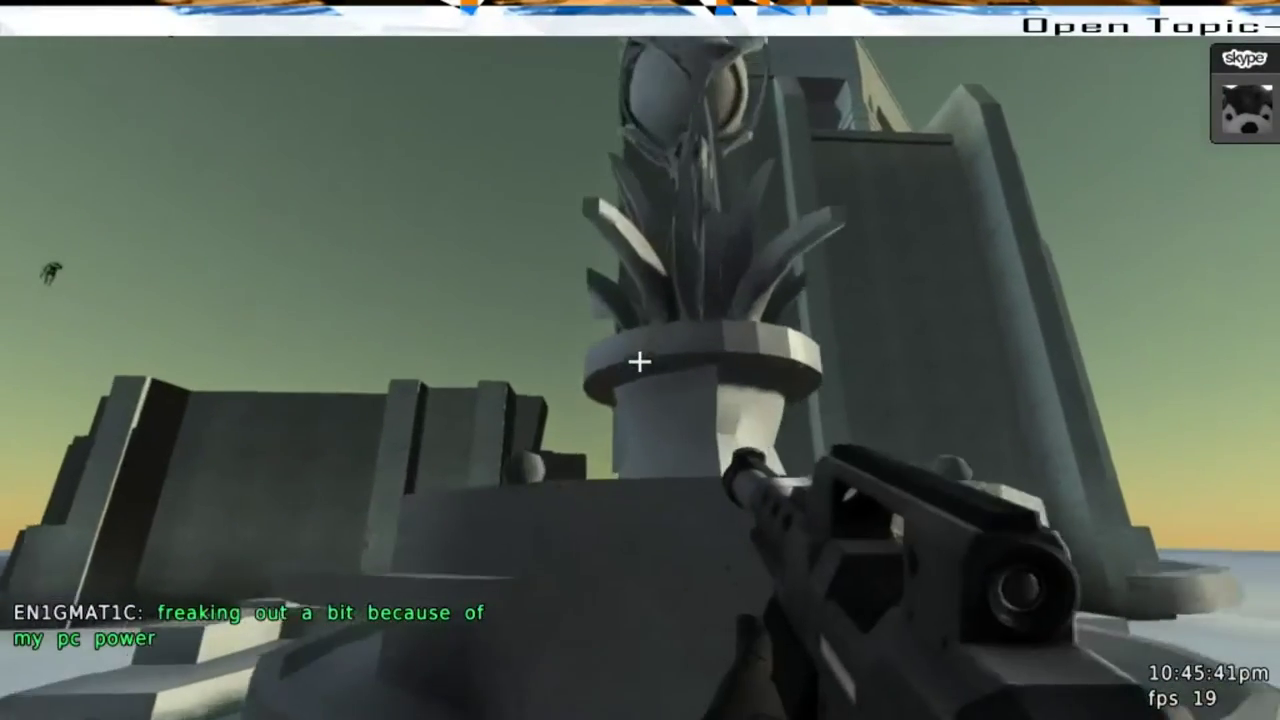
key(a)
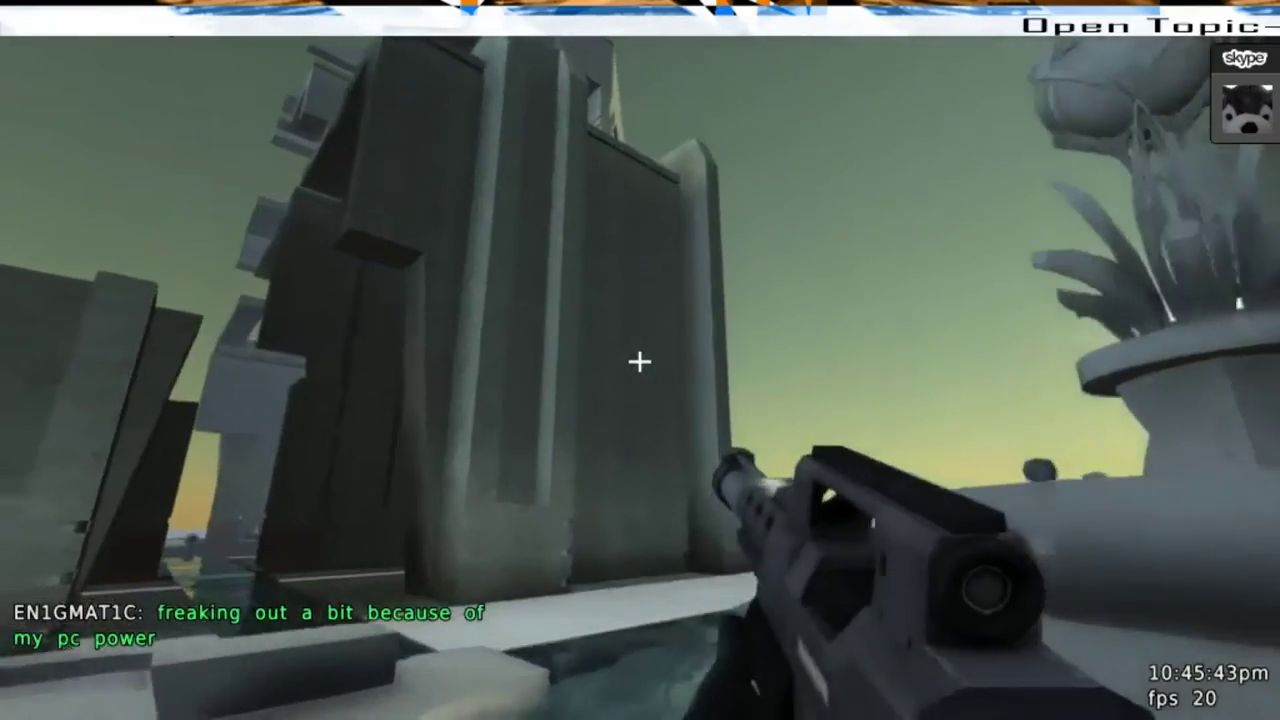
key(d)
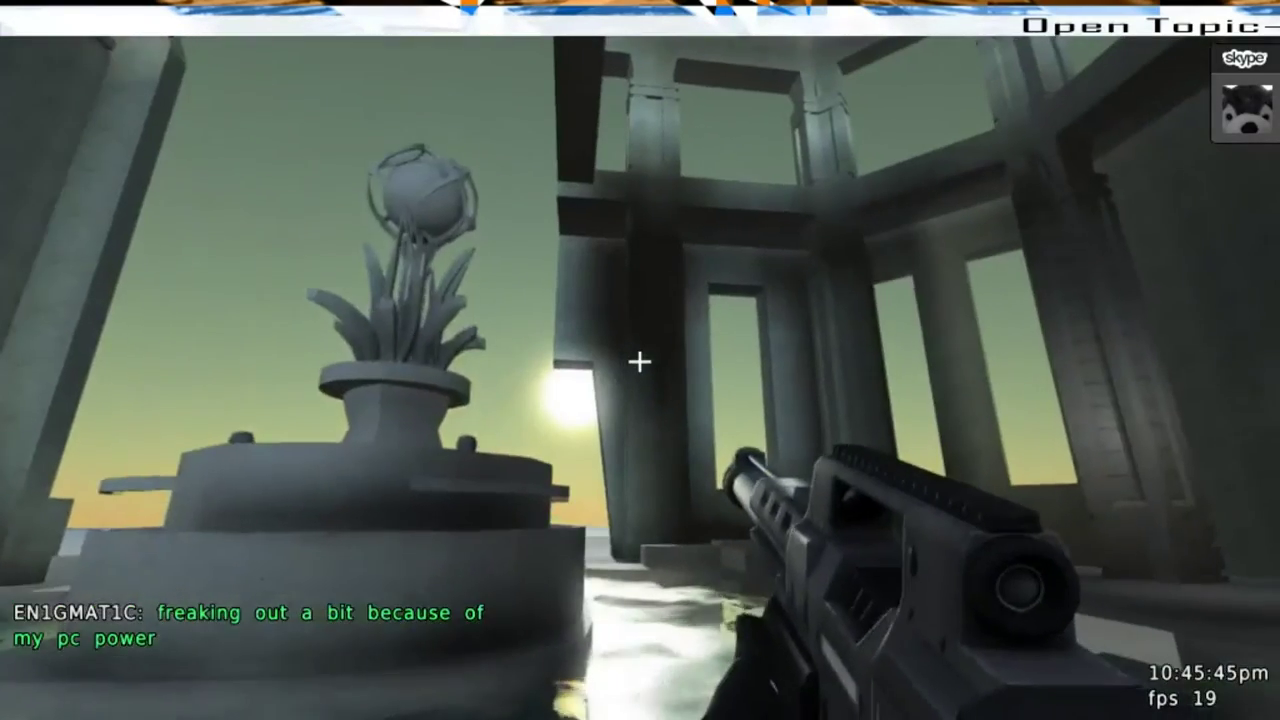
key(w)
key(w)
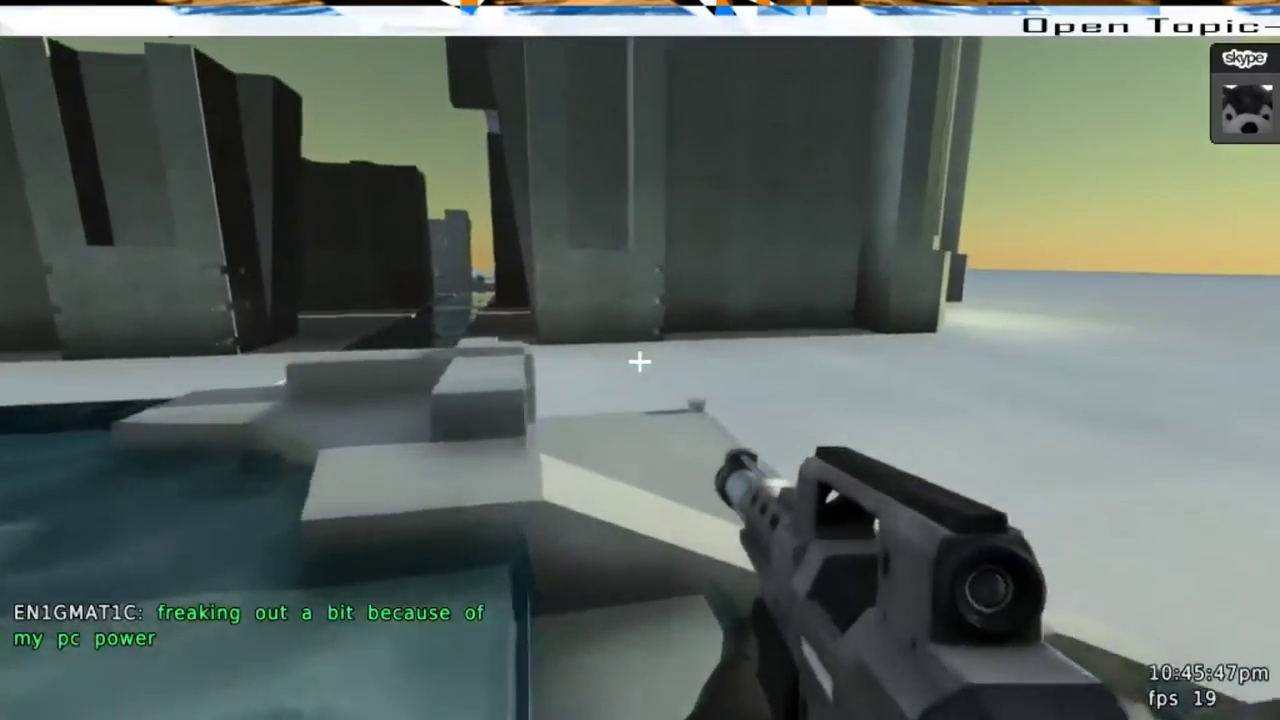
key(w)
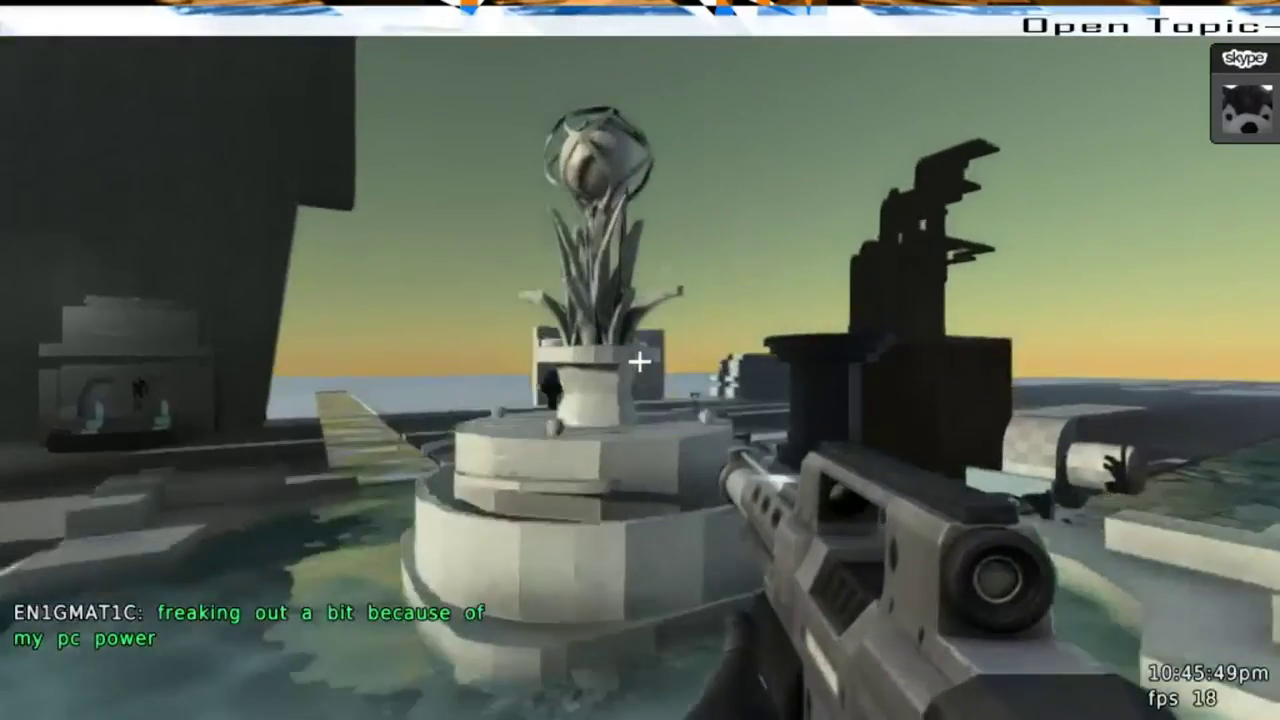
key(w)
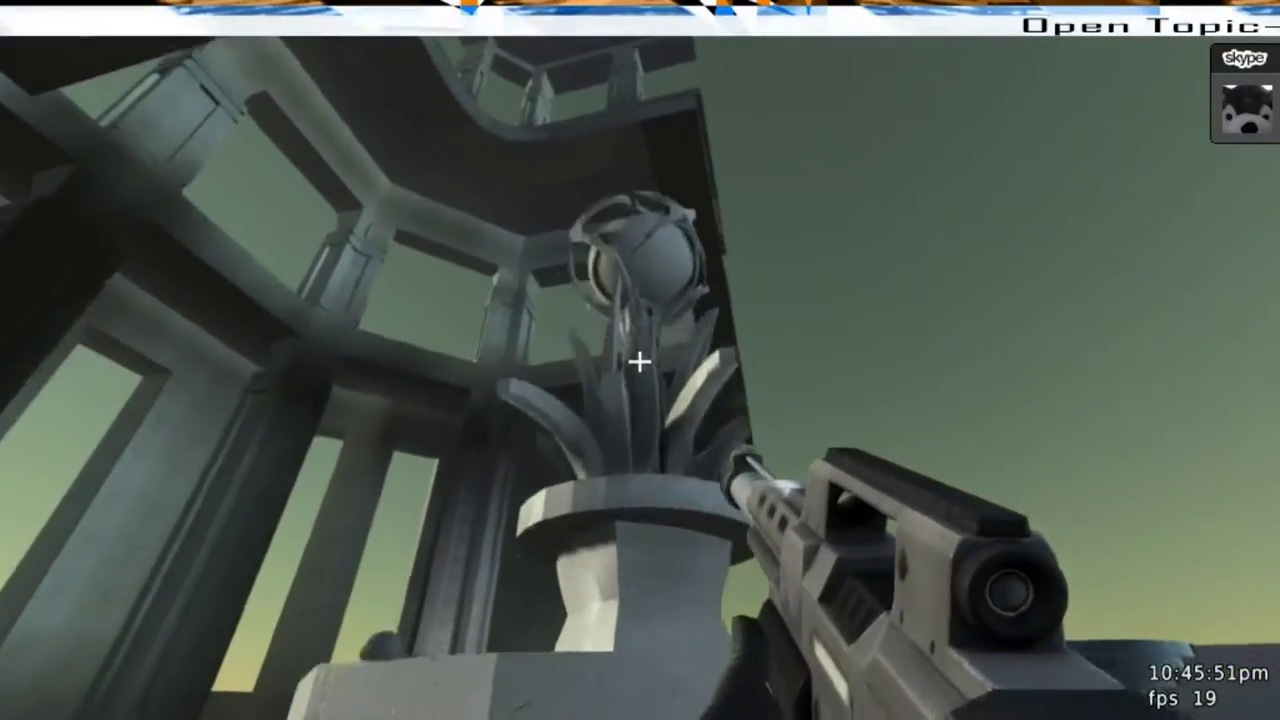
key(a)
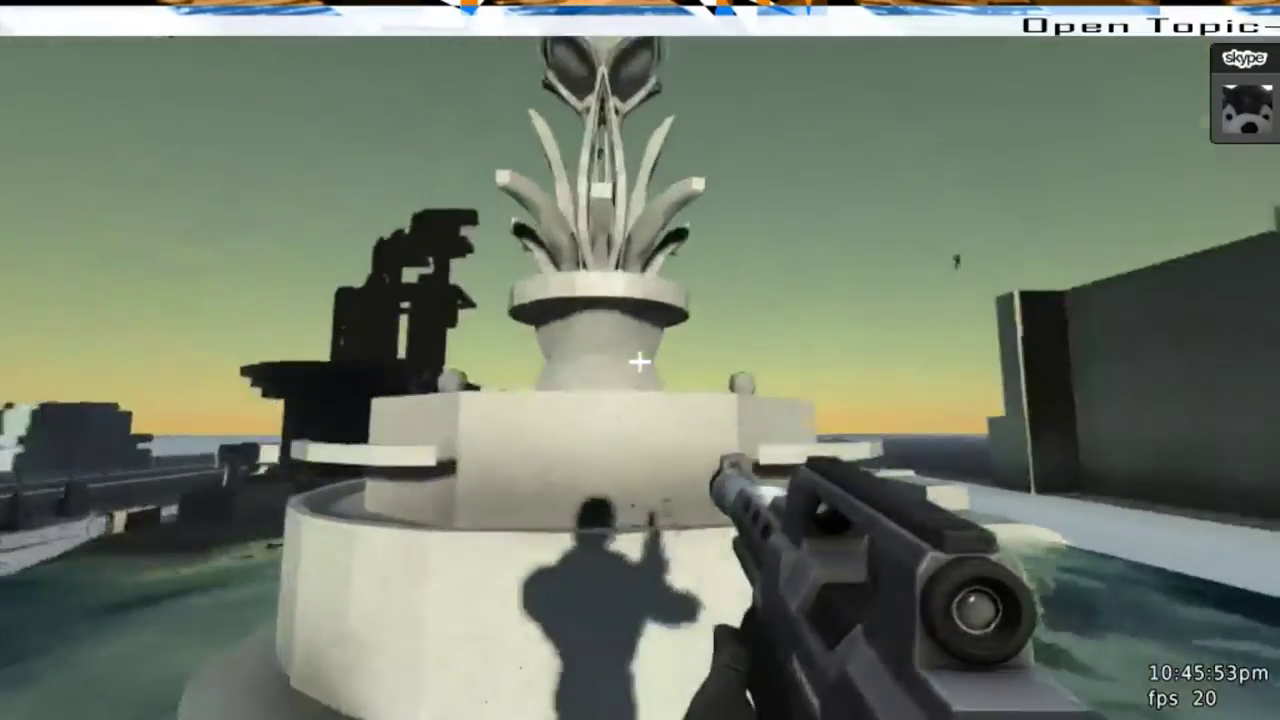
Examine the pool edges, the panelled block and the stepped cascade beside the fountain, including the shadows cast on them
key(space)
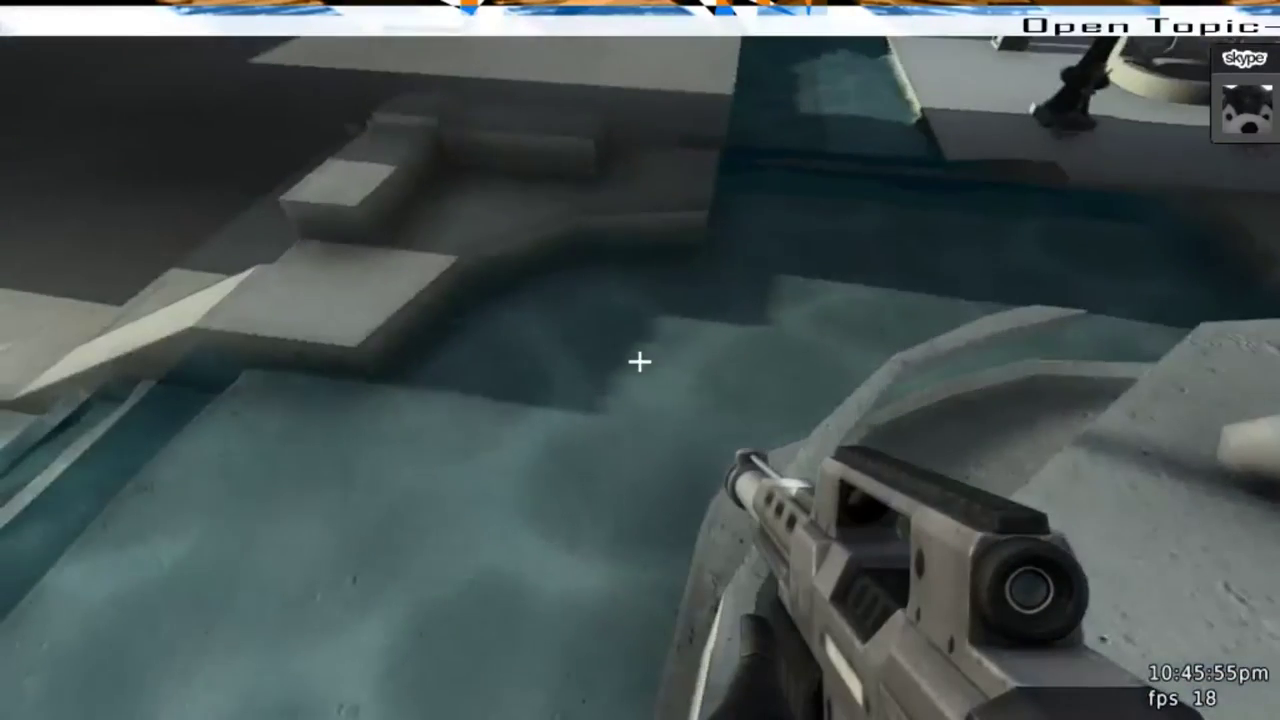
key(w)
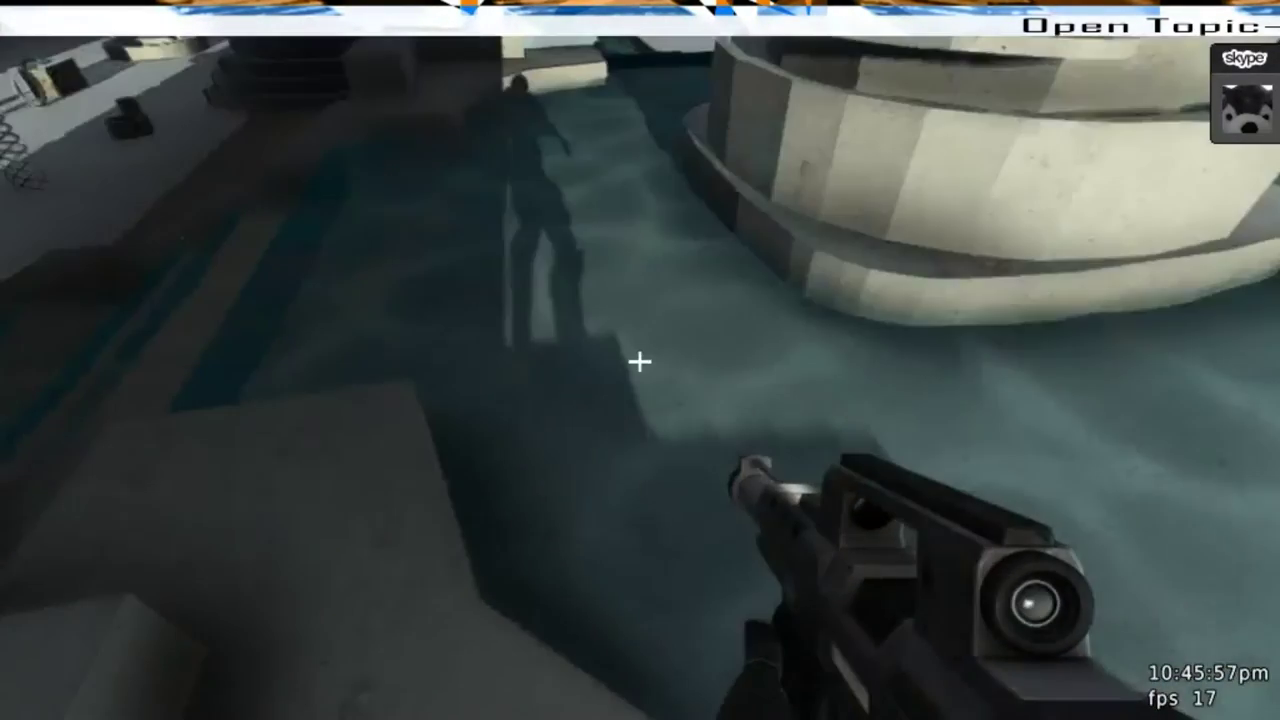
key(w)
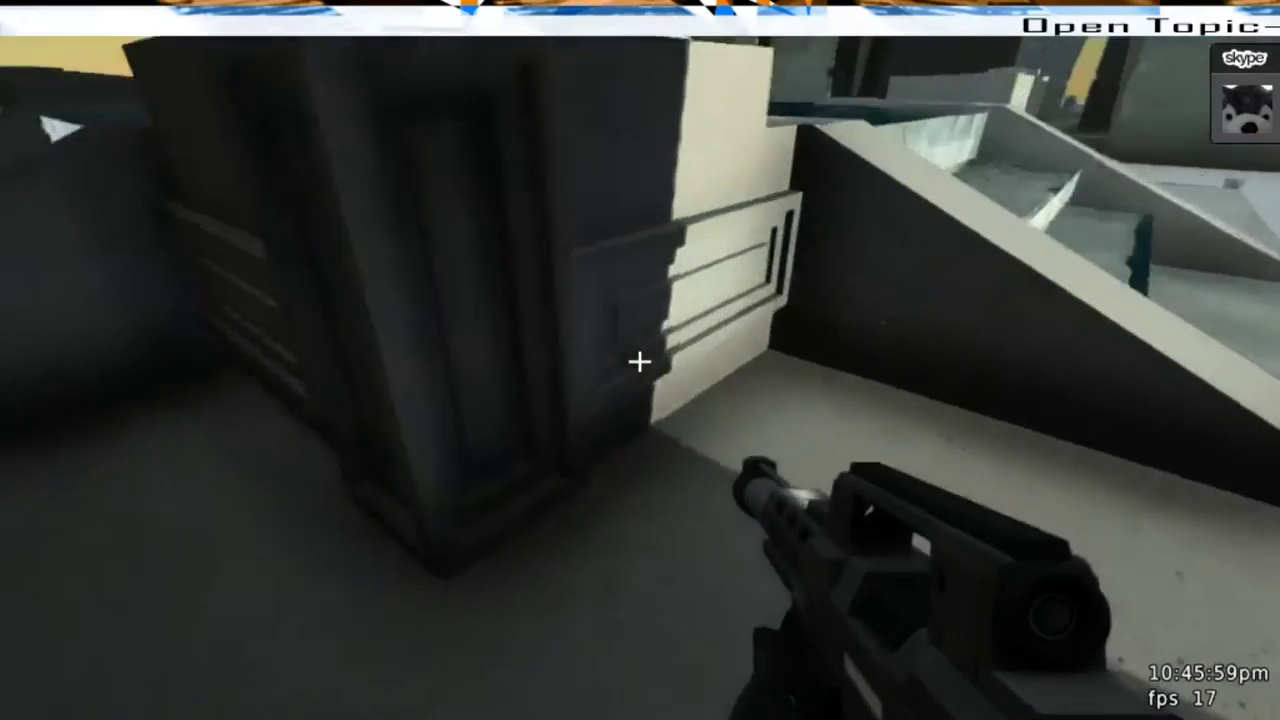
key(s)
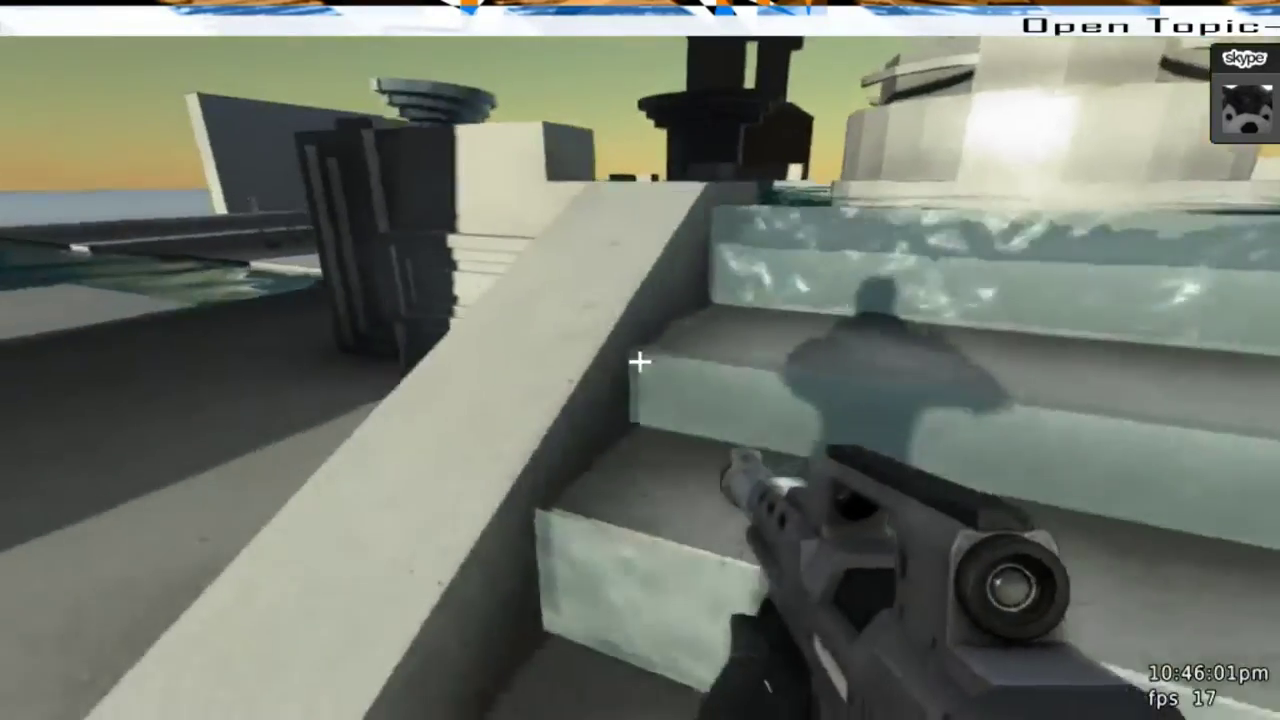
key(w)
key(w)
key(space)
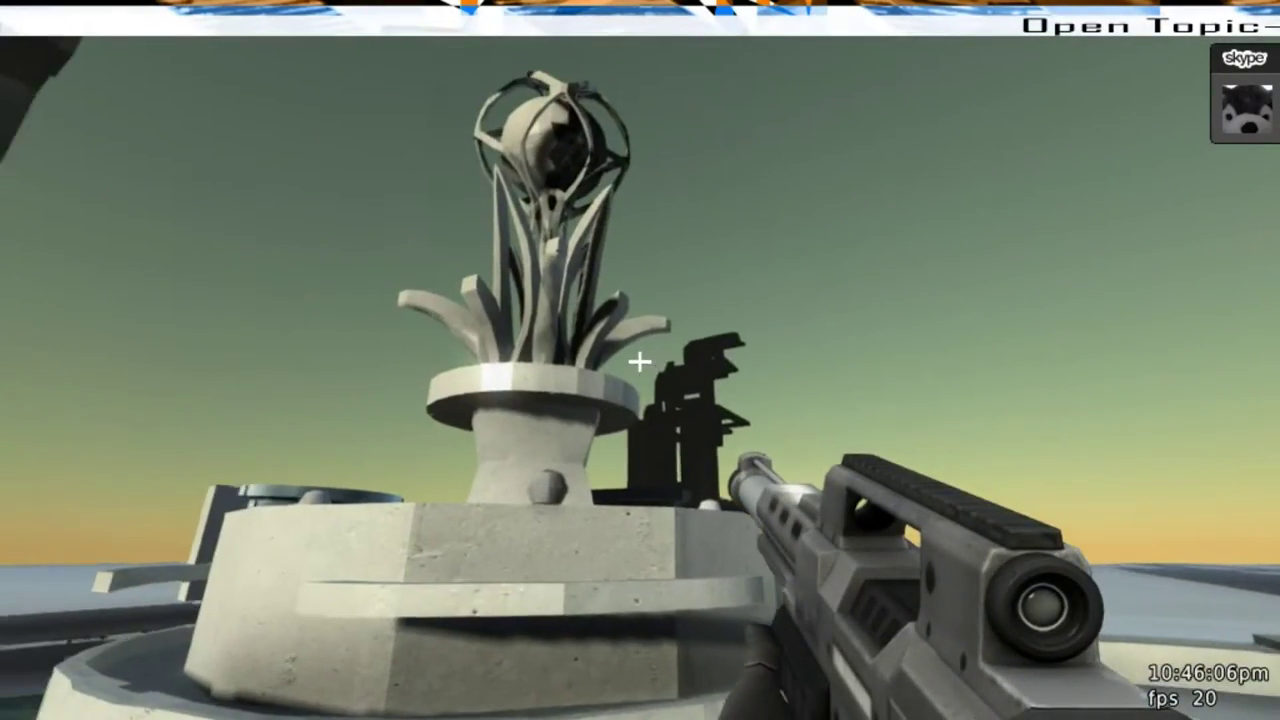
Survey the sunlit plaza with its columns, street lamps and crates, and the striped road beyond it, briefly checking the road in edit mode
key(w)
key(w)
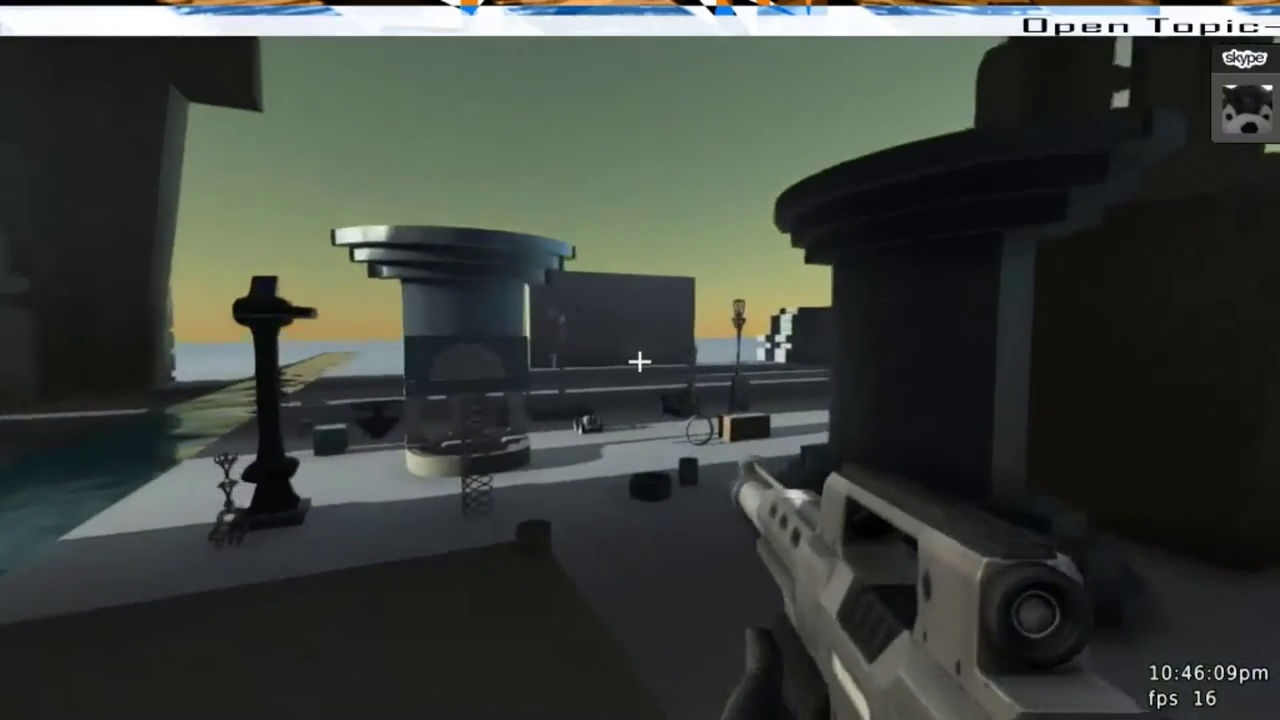
key(w)
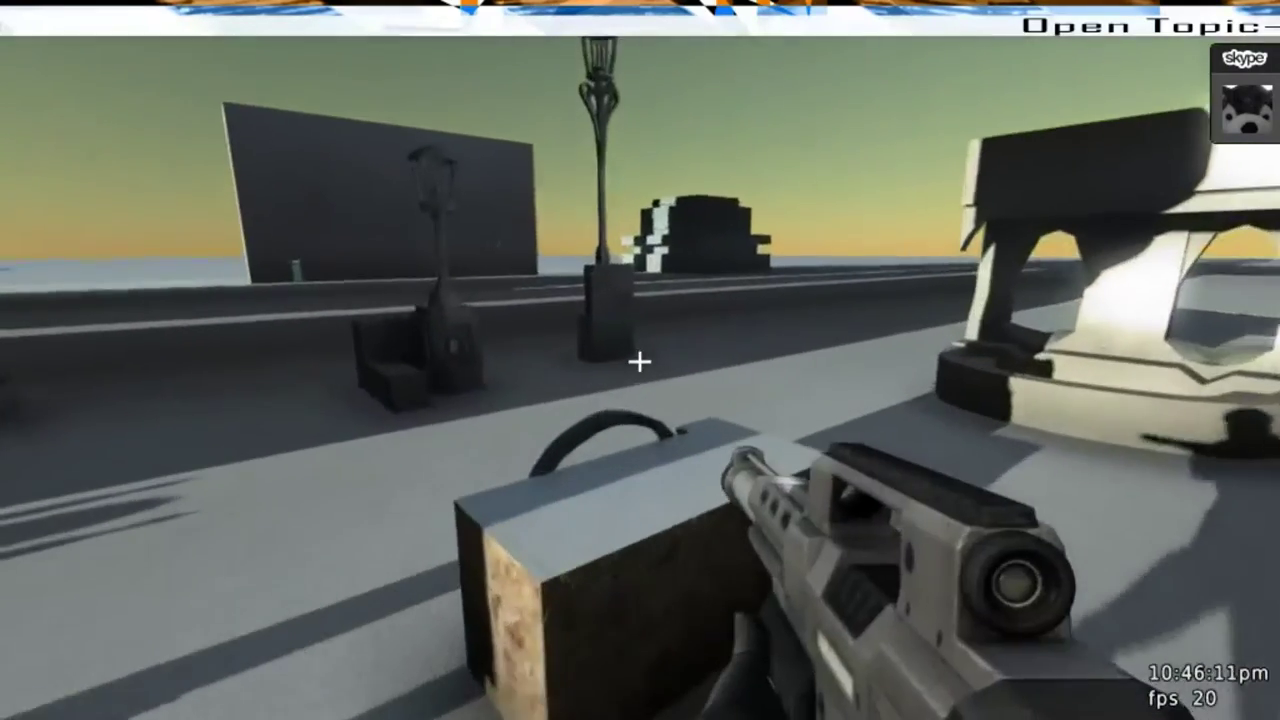
key(w)
key(space)
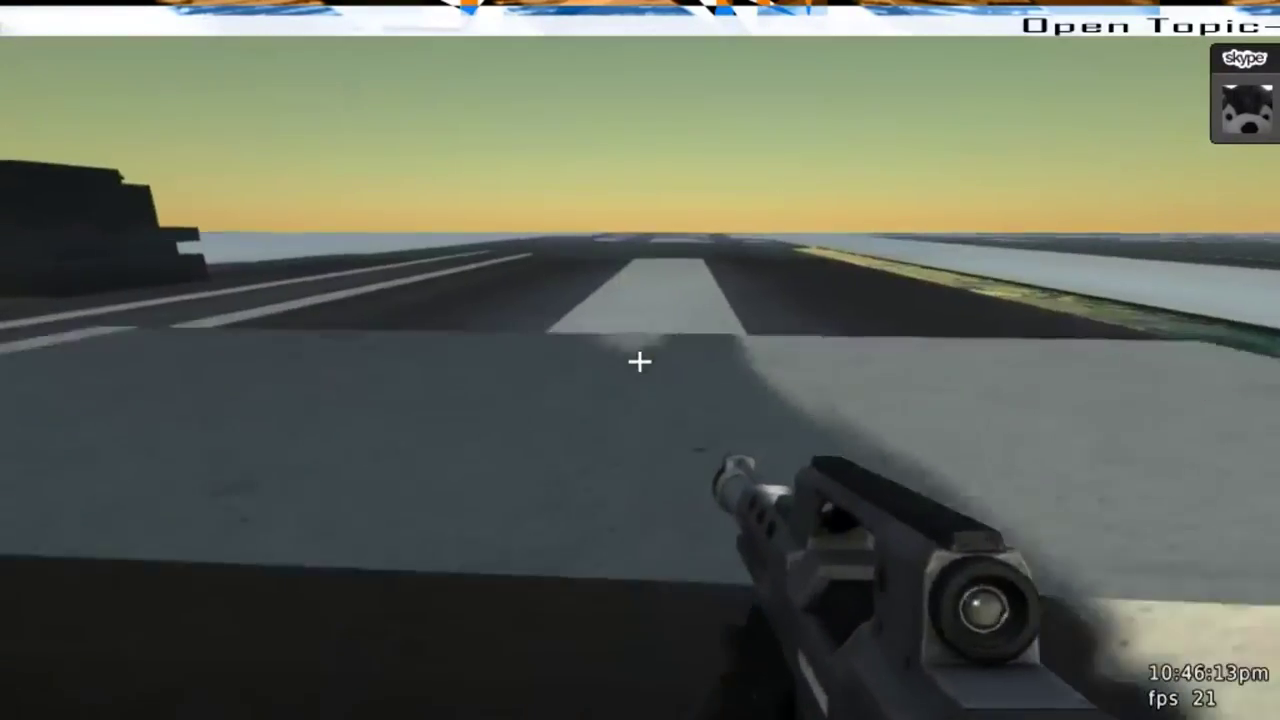
key(e)
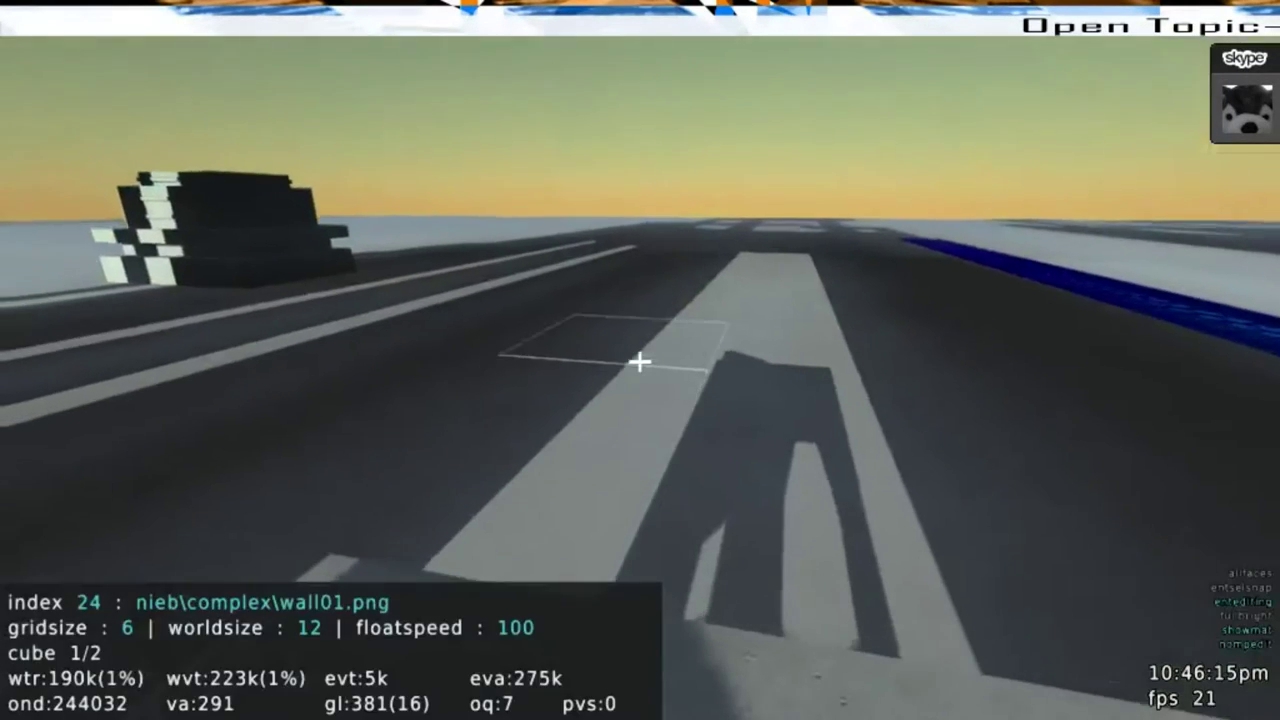
key(e)
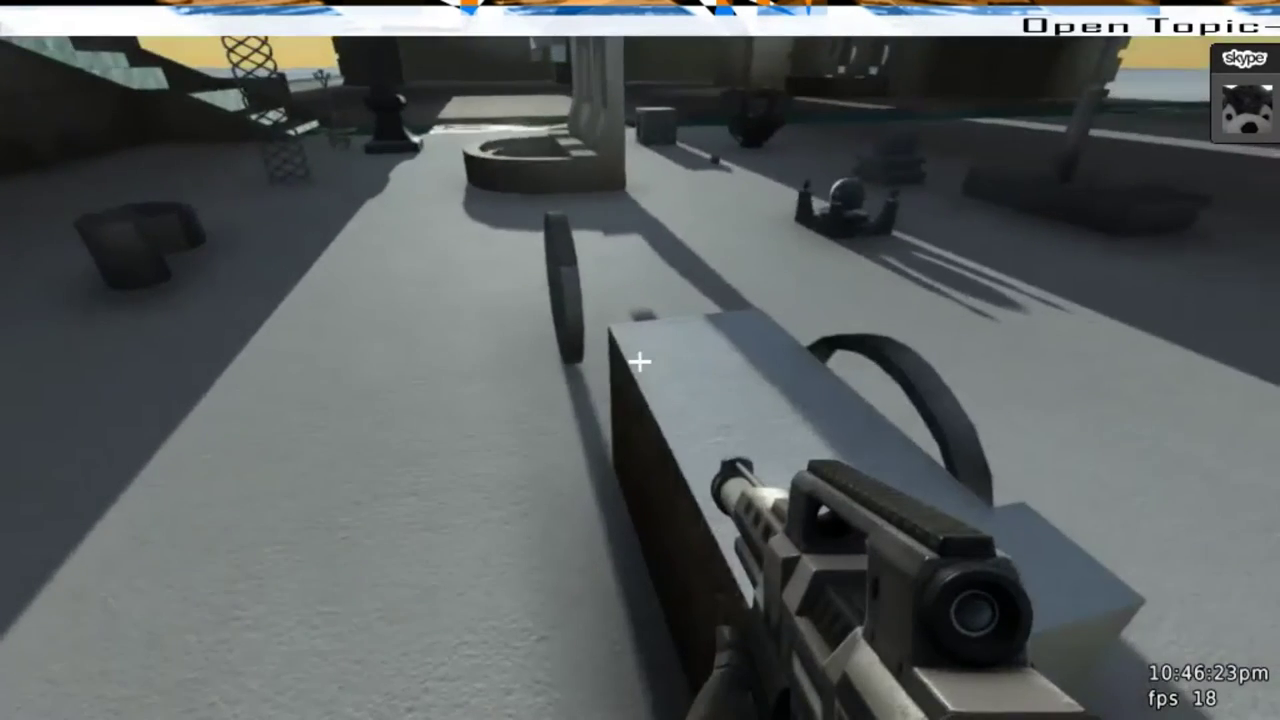
Inspect the arched wall basin, the cascade, the basket-shaped prop and the panelled crate on the plaza from several sides
key(w)
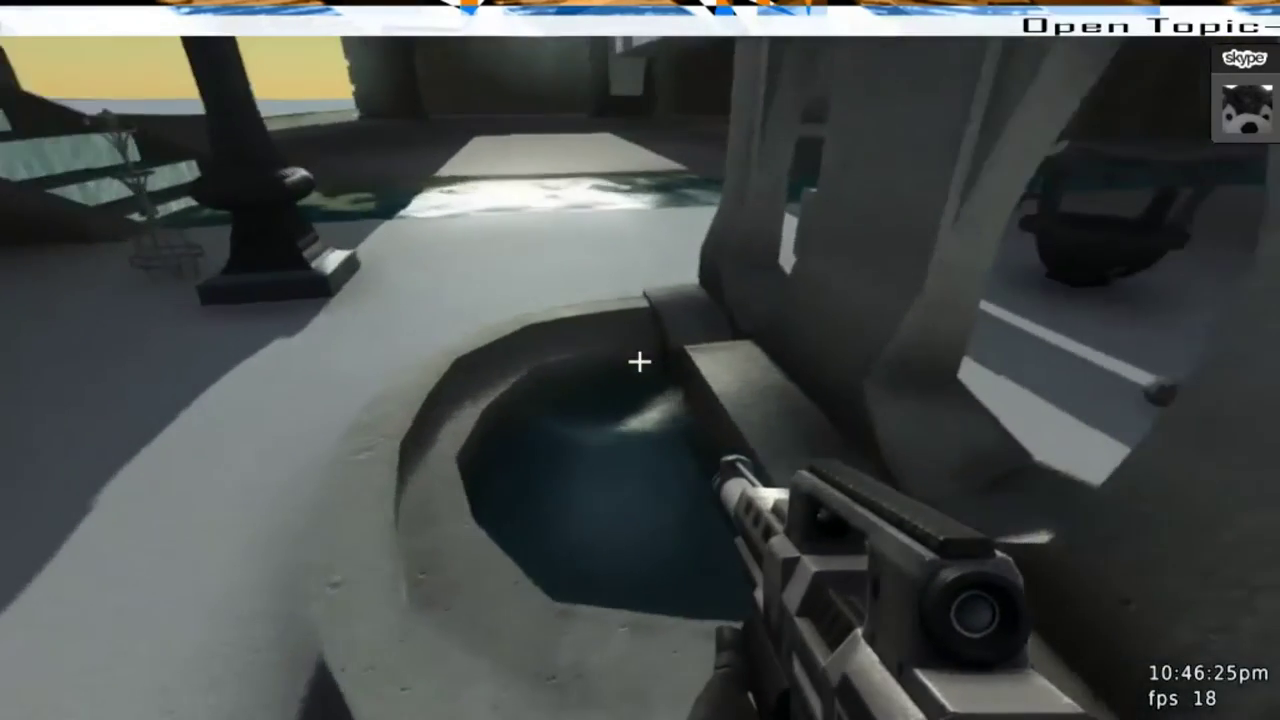
key(a)
key(w)
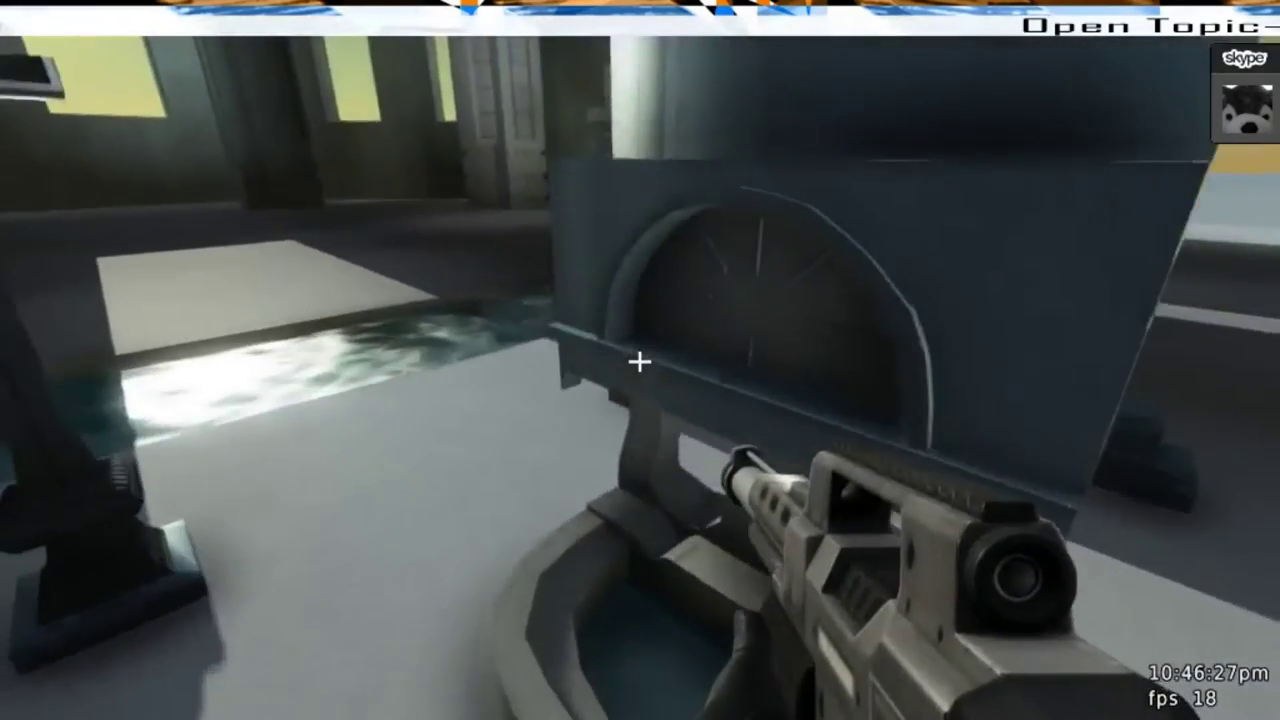
key(w)
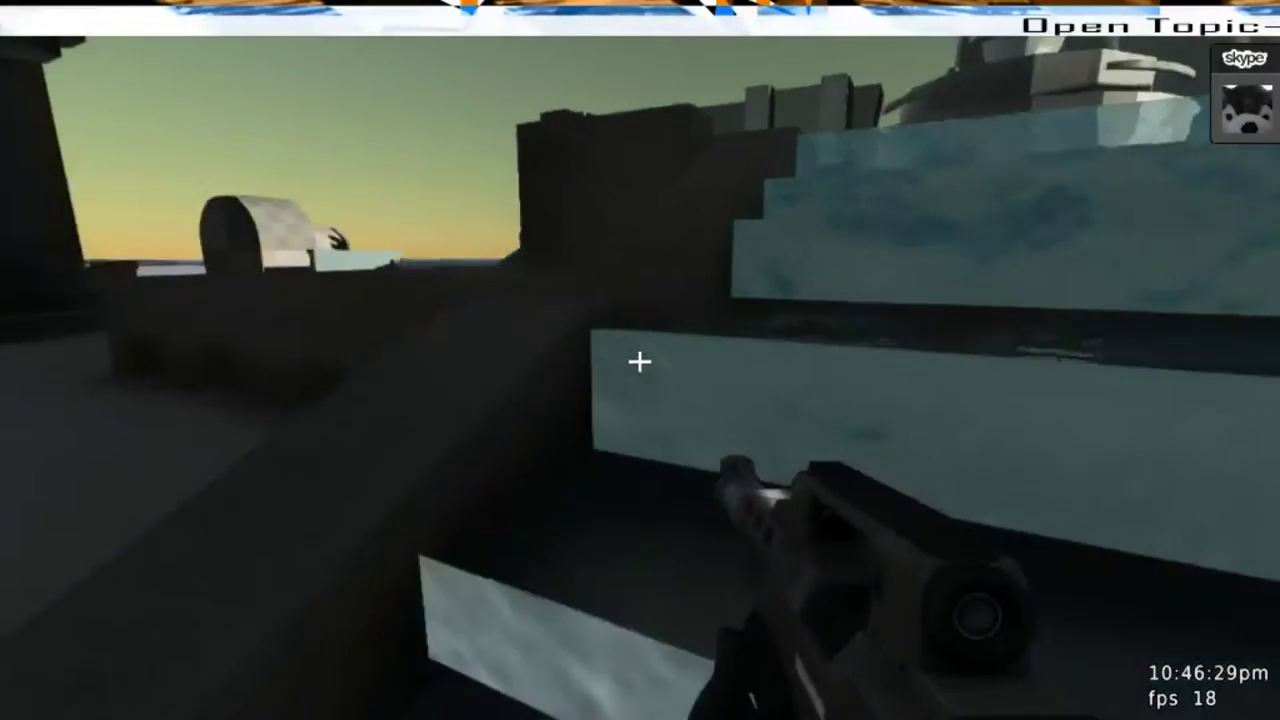
key(w)
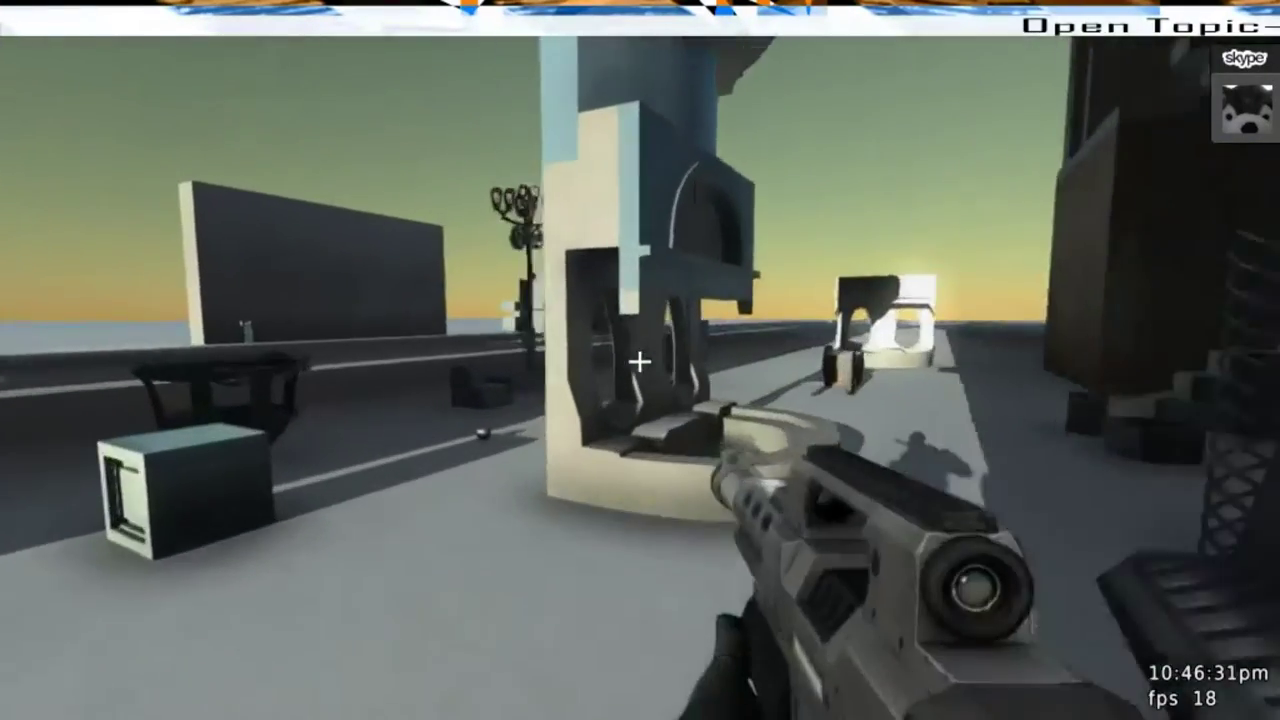
key(w)
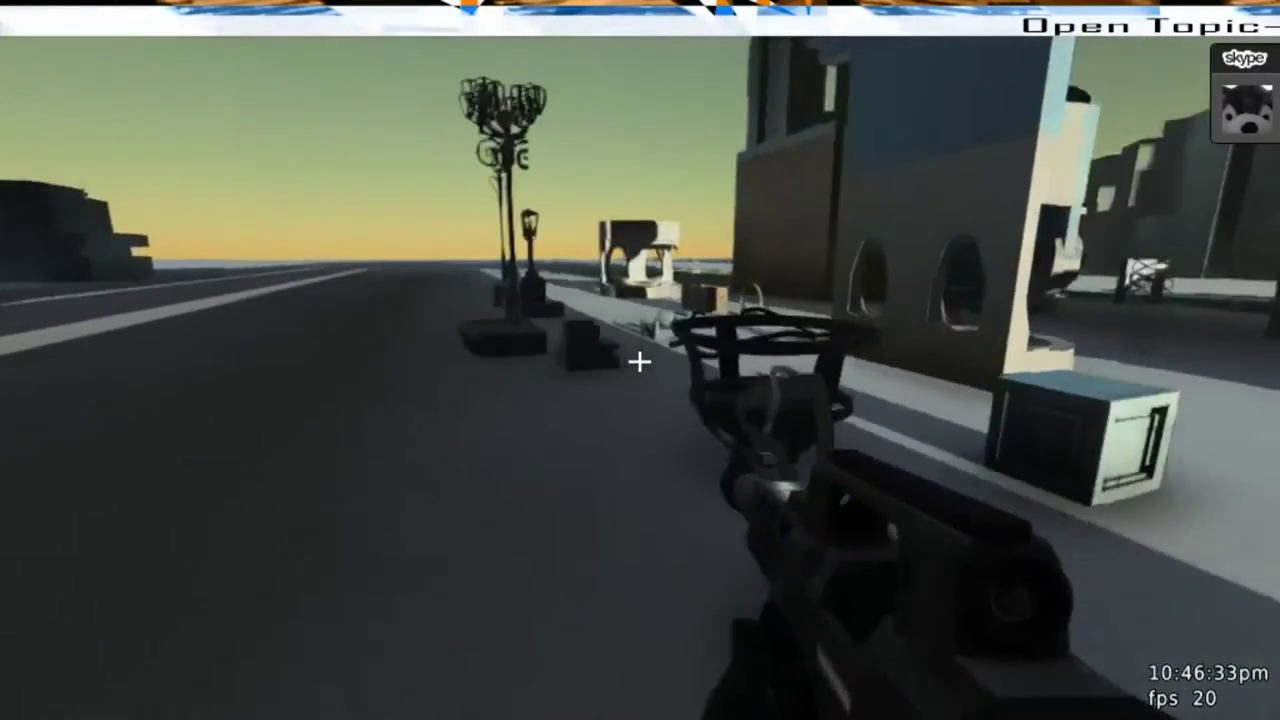
key(w)
key(s)
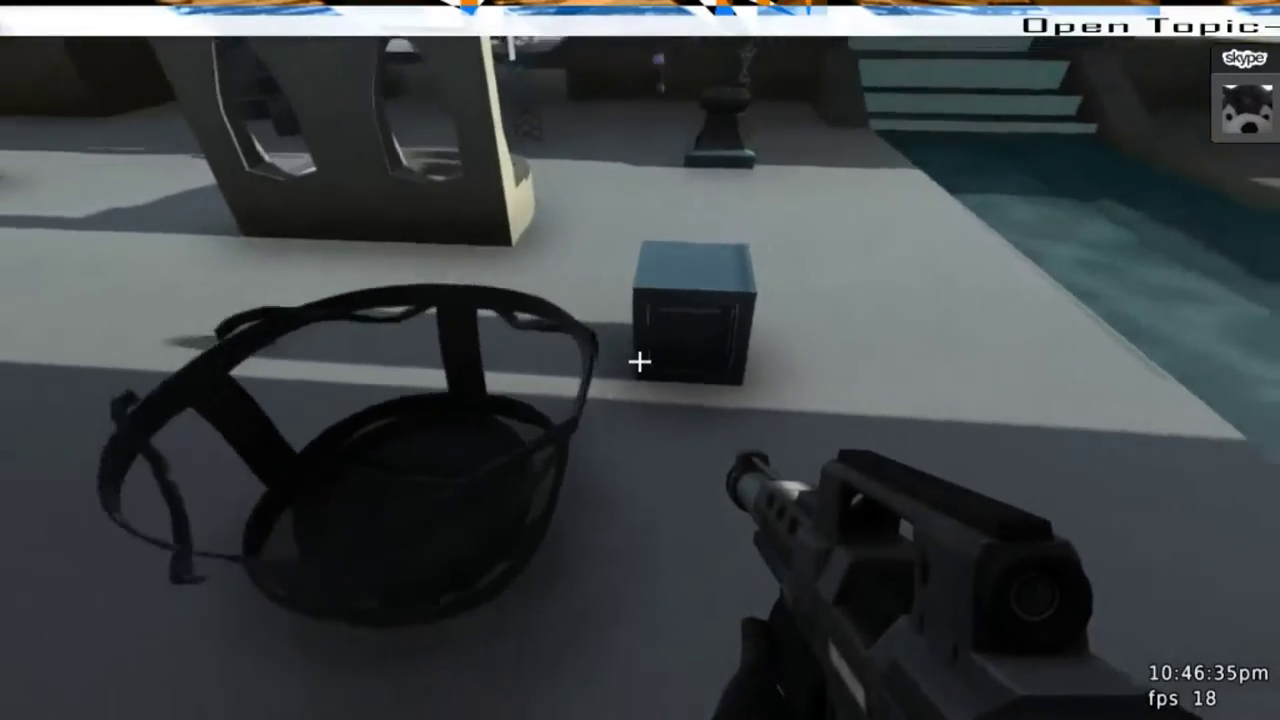
key(w)
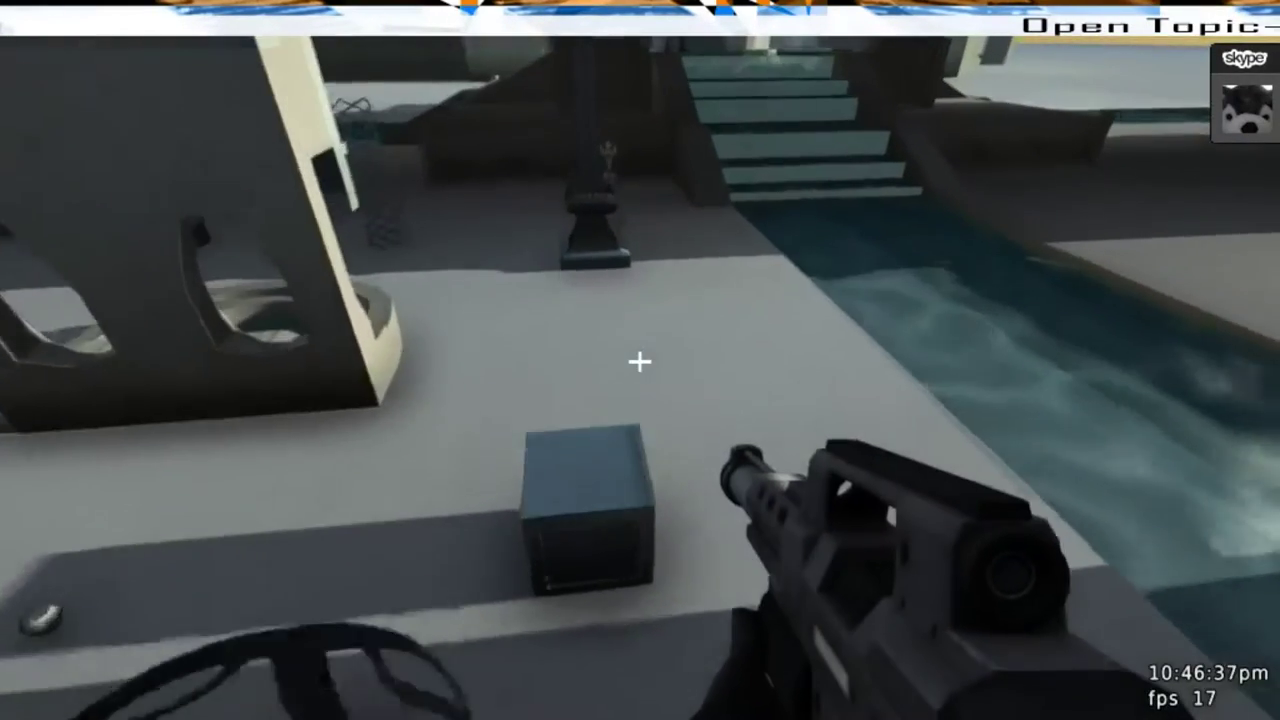
key(d)
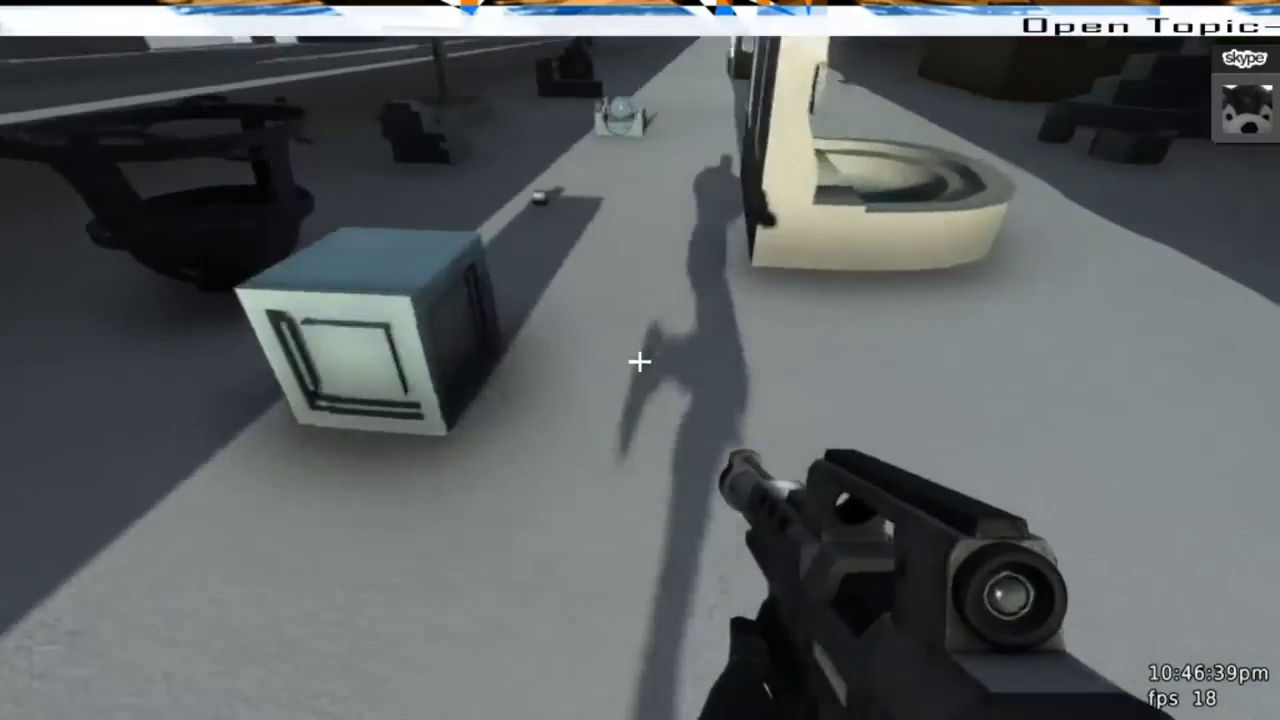
Review the lighting on the tall basin wall, wooden crate, rings, street lamps and spiral sculpture while returning toward the temple
key(a)
key(w)
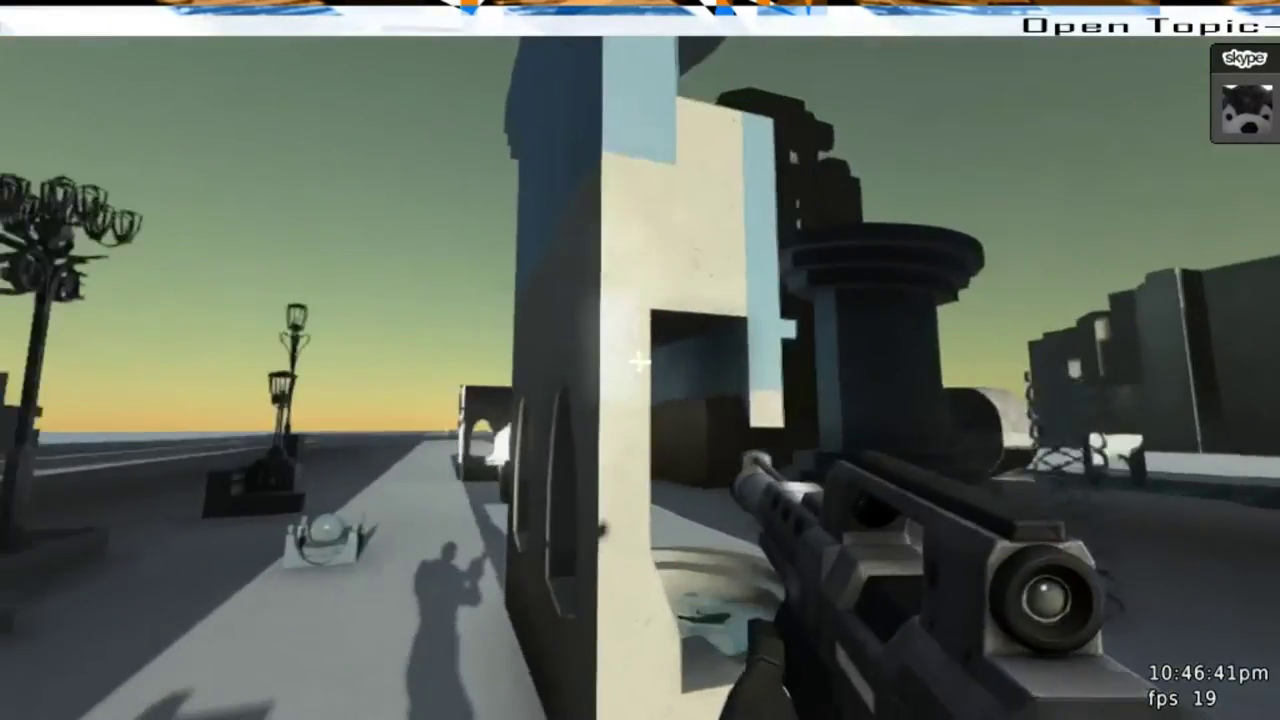
key(d)
key(w)
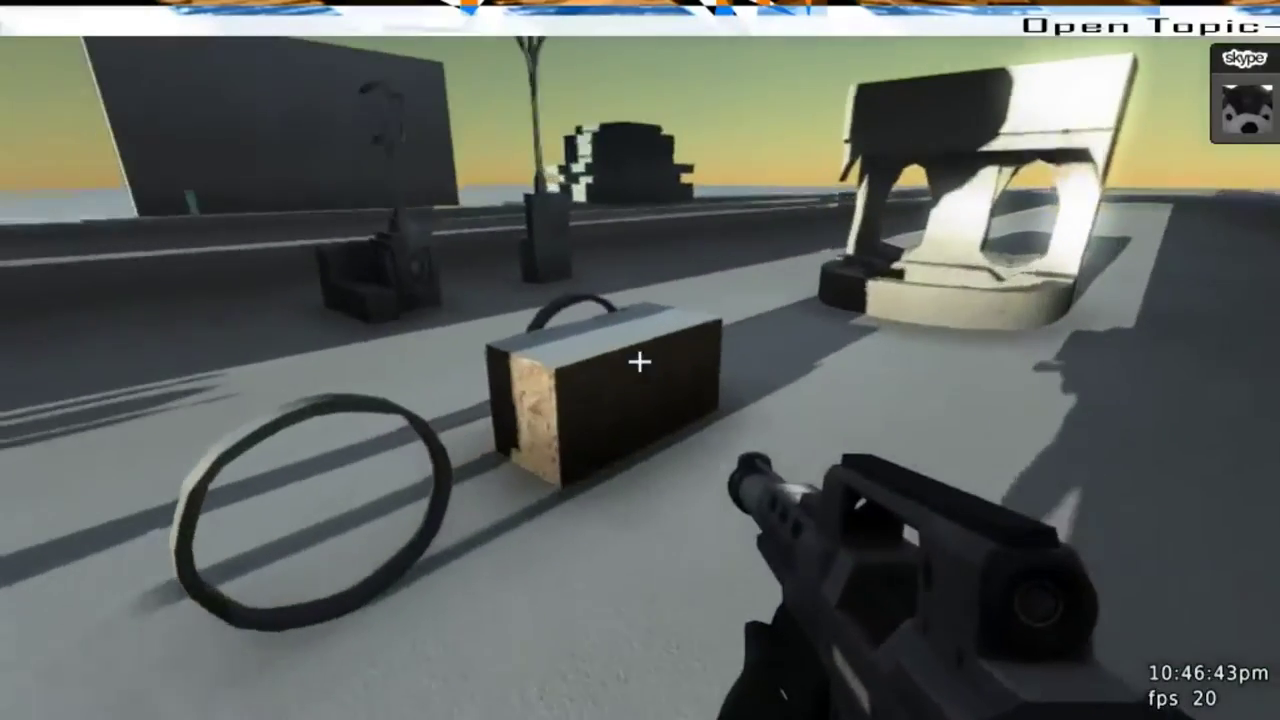
key(a)
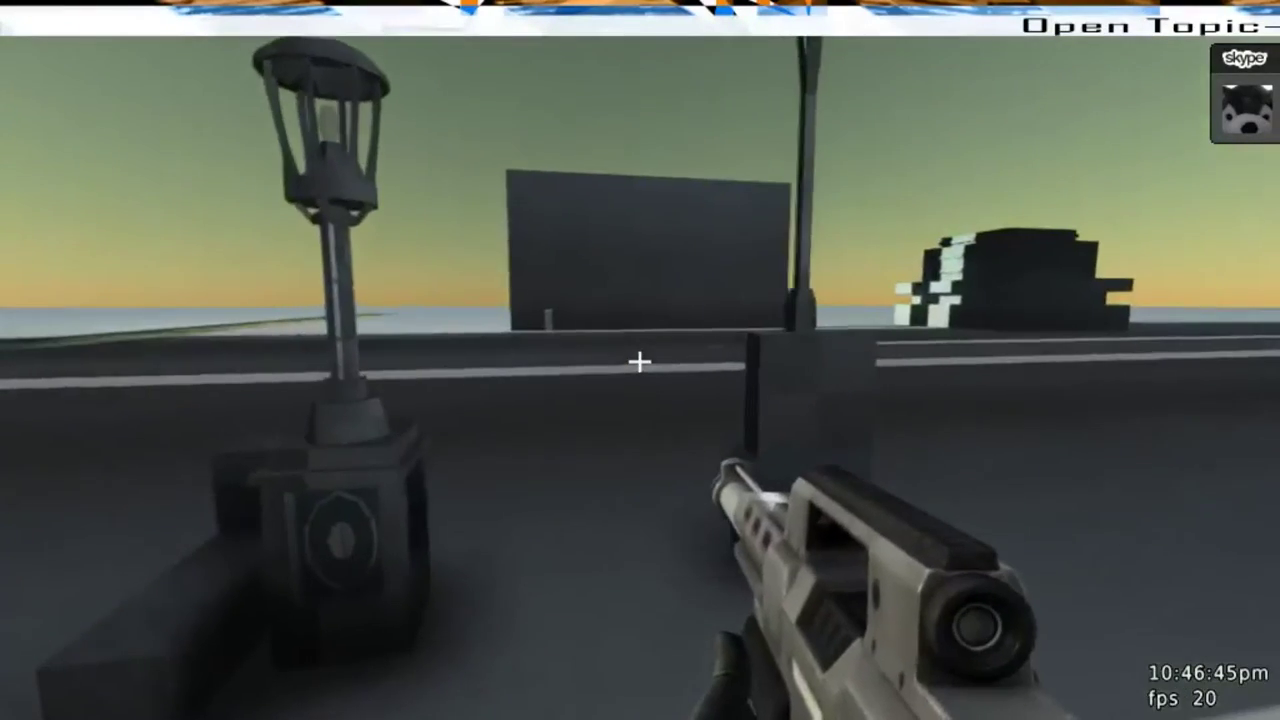
key(a)
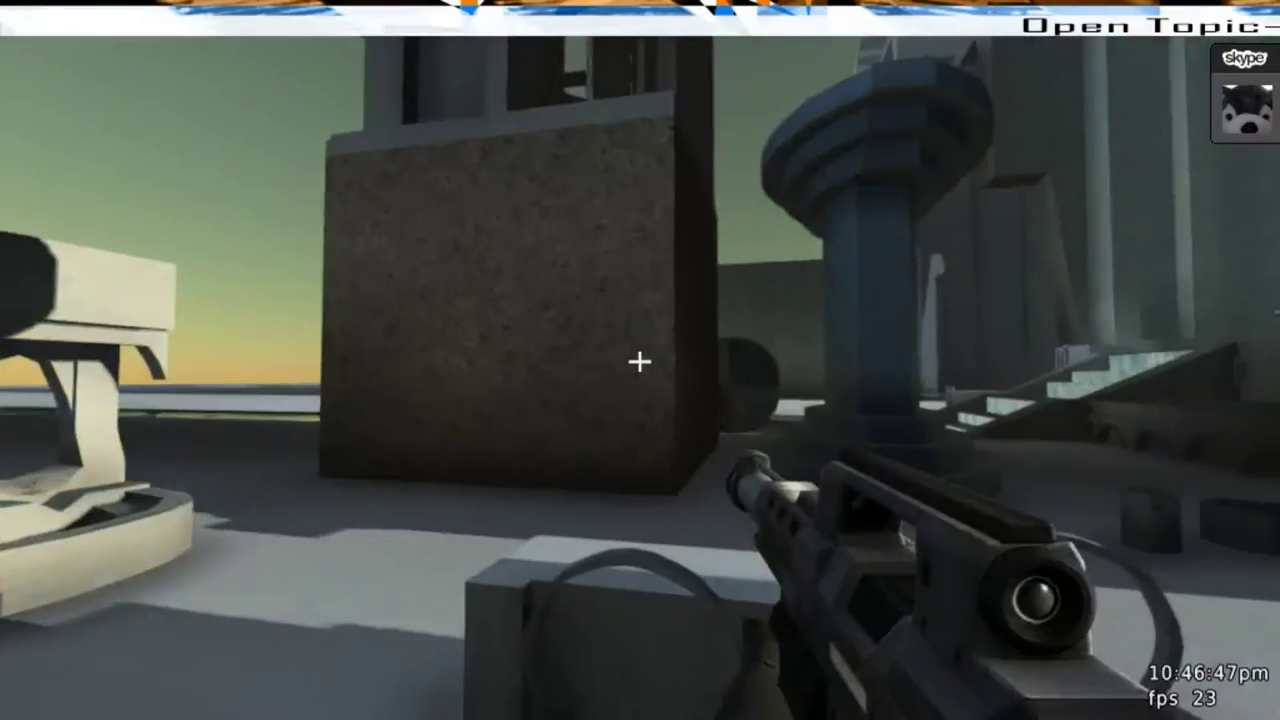
key(w)
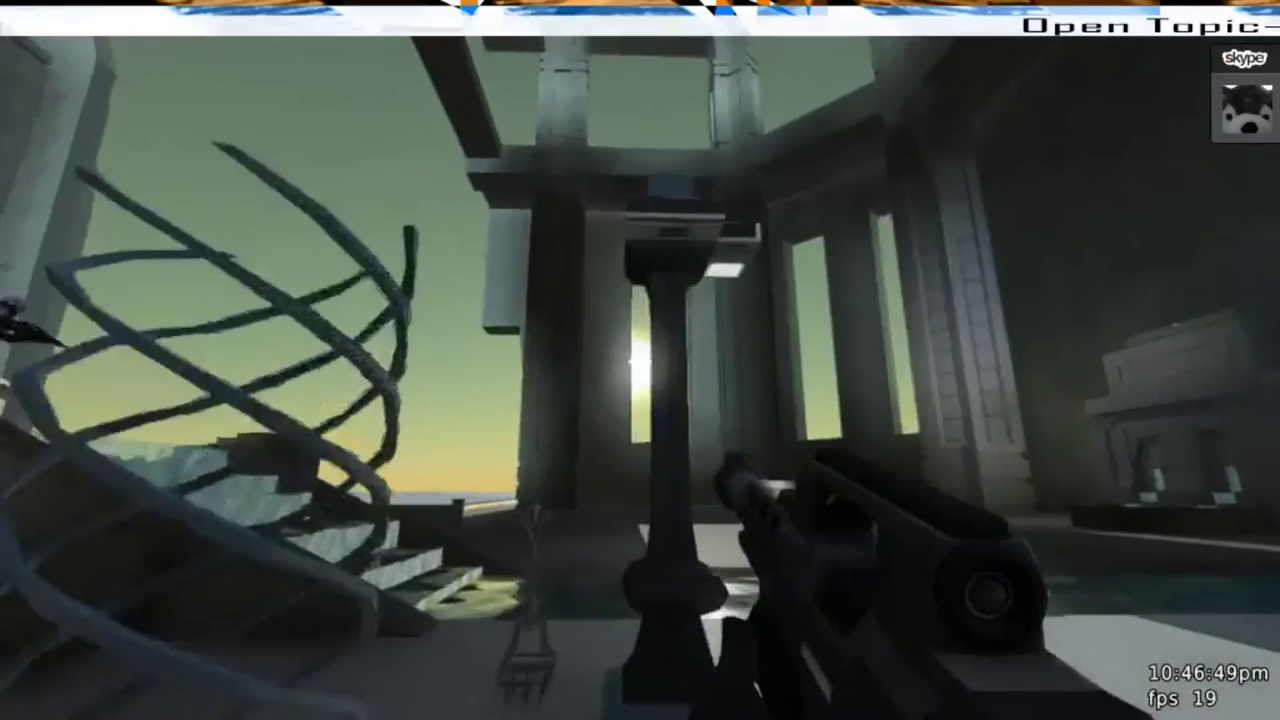
key(w)
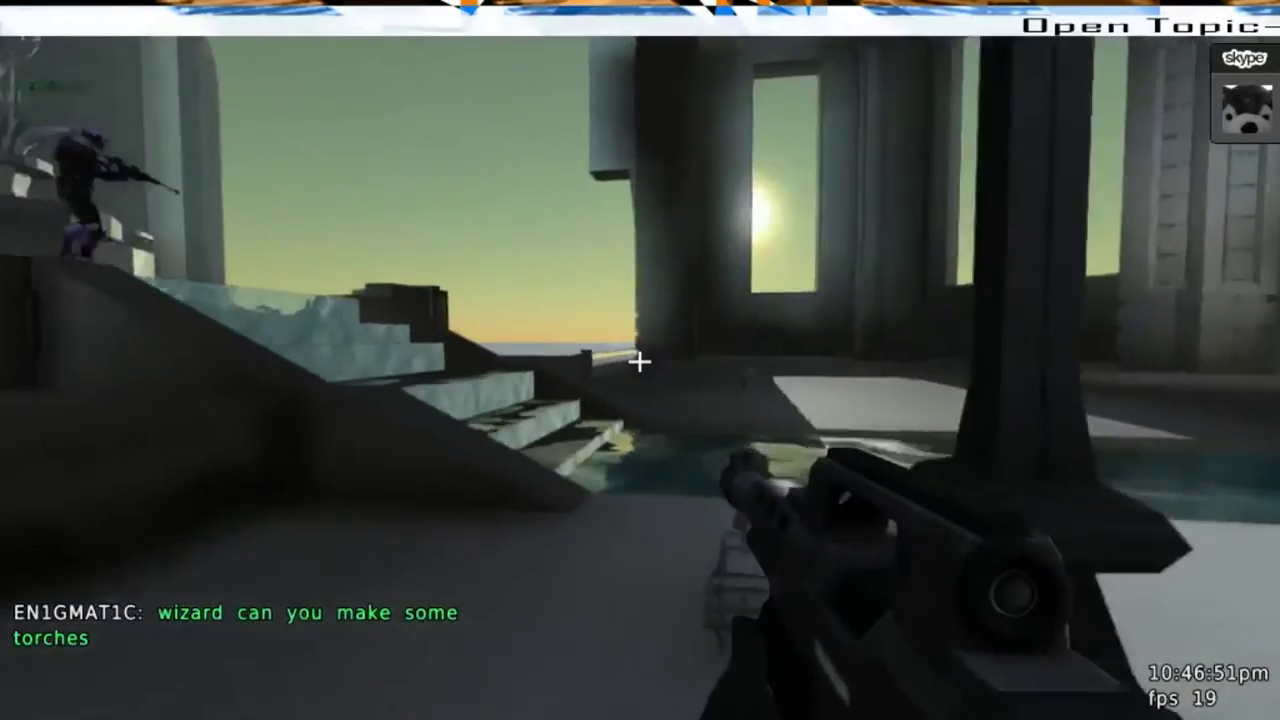
Review the sunset lighting on the fountain pool, the stepped cascade and the canal with its checkered prop
key(w)
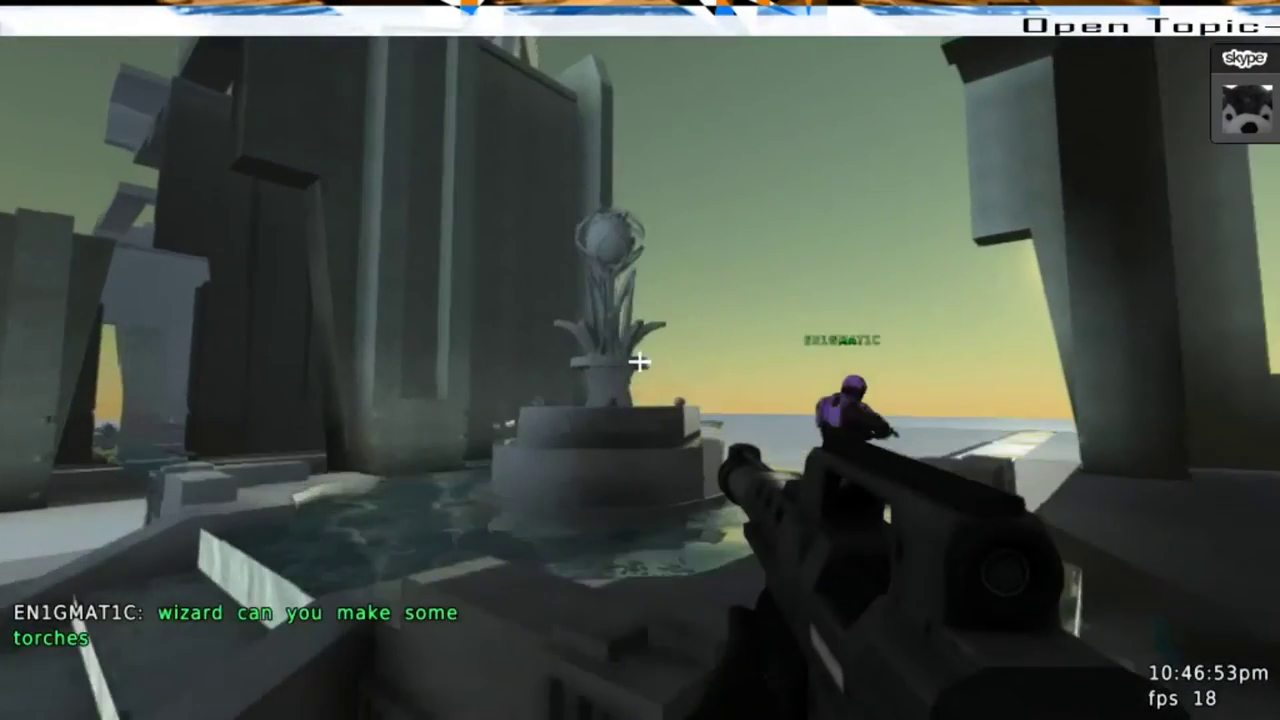
key(w)
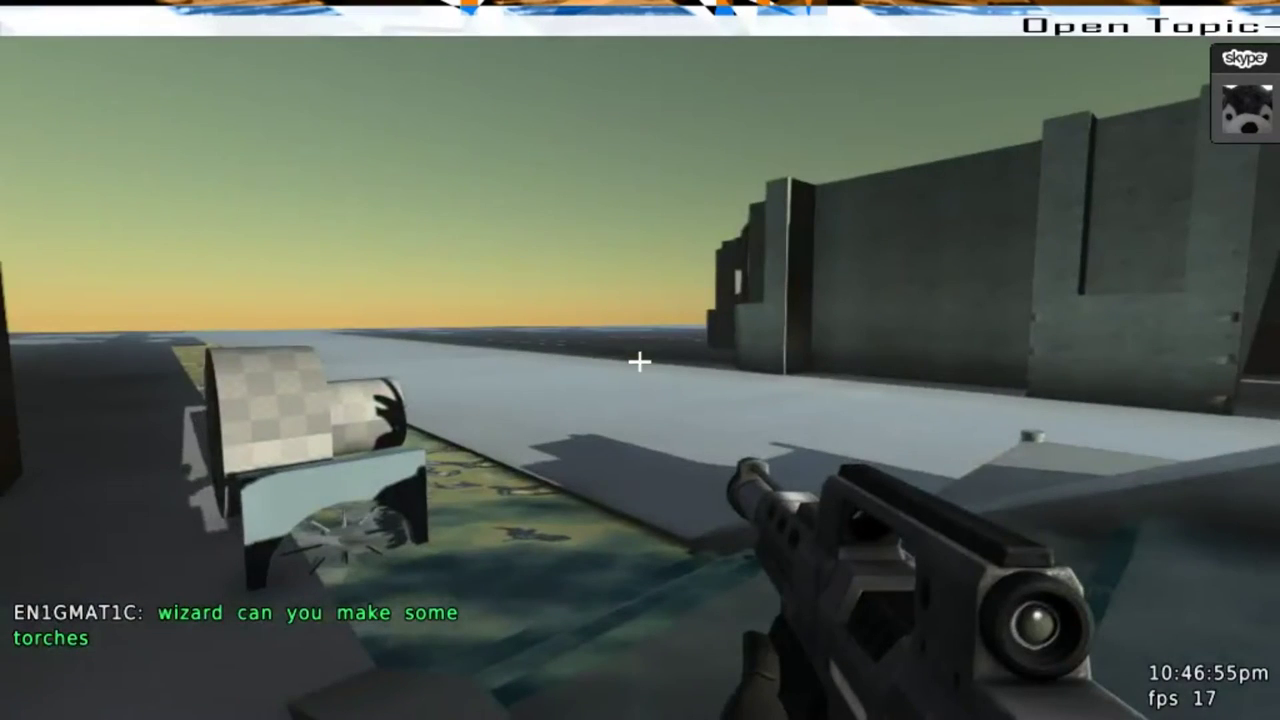
key(w)
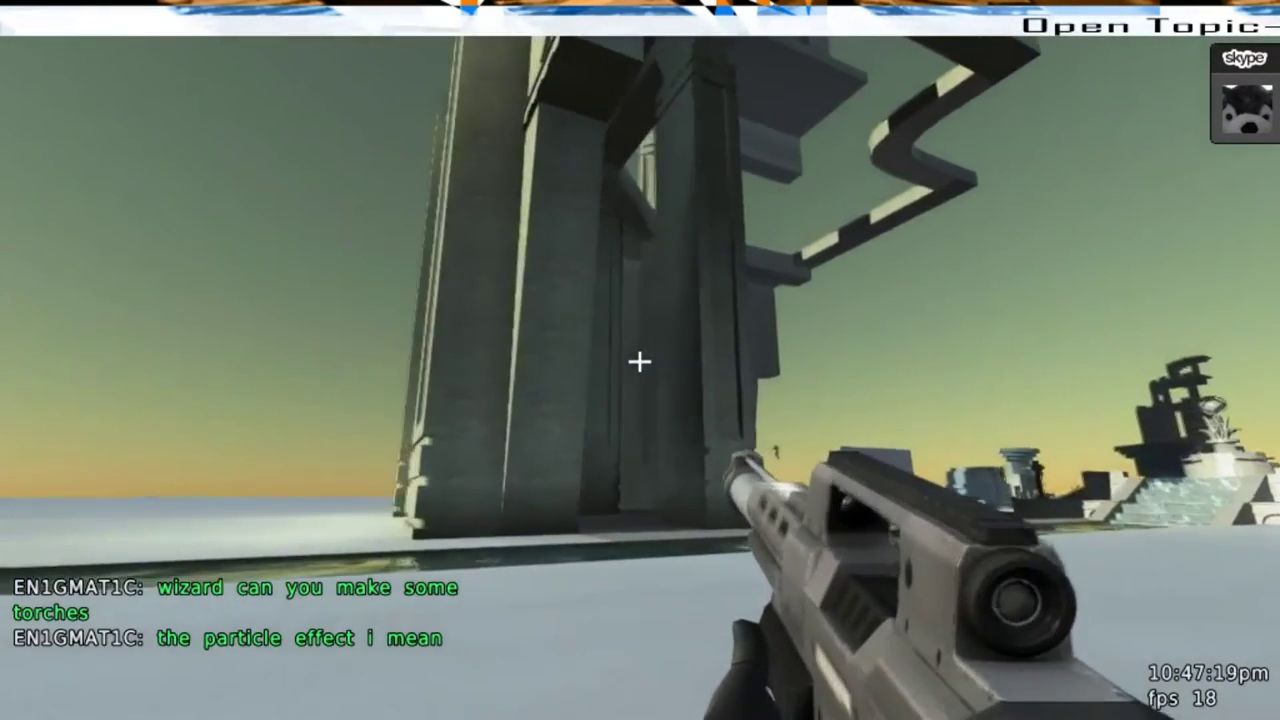
Select the notched base section of the sunlit temple pillar beside the canal, using grid size 4 in edit mode
key(w)
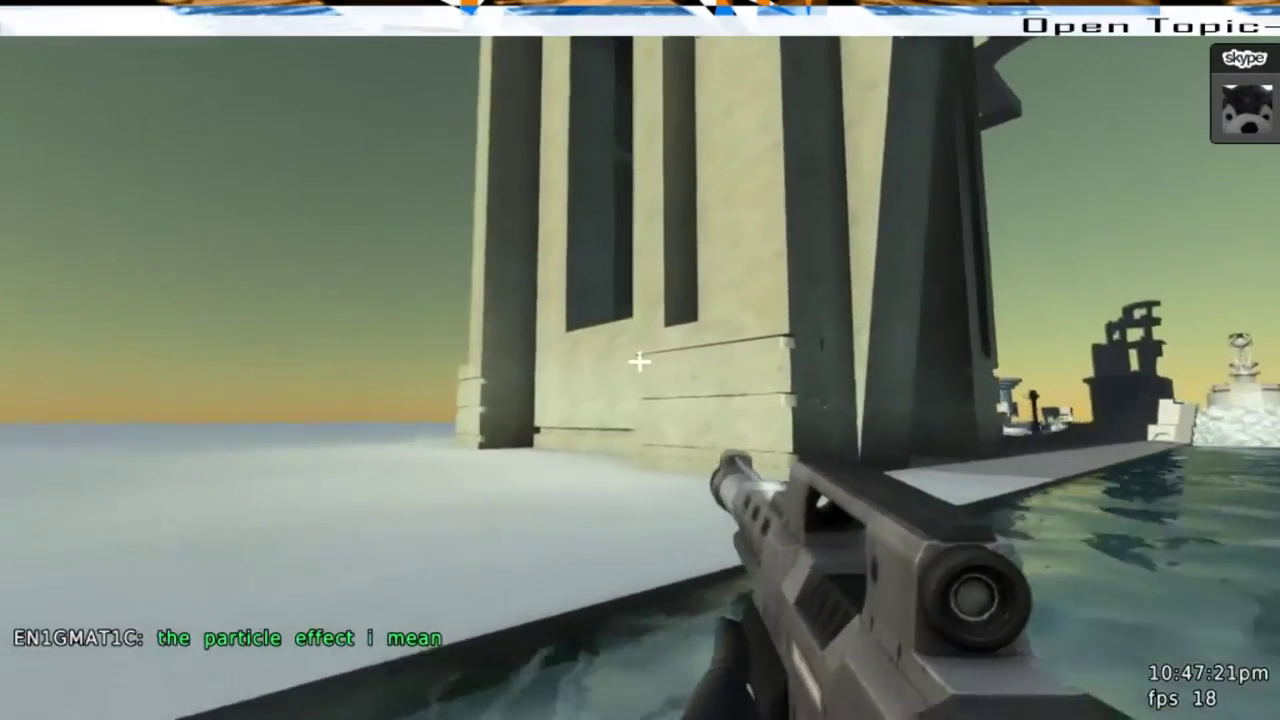
key(e)
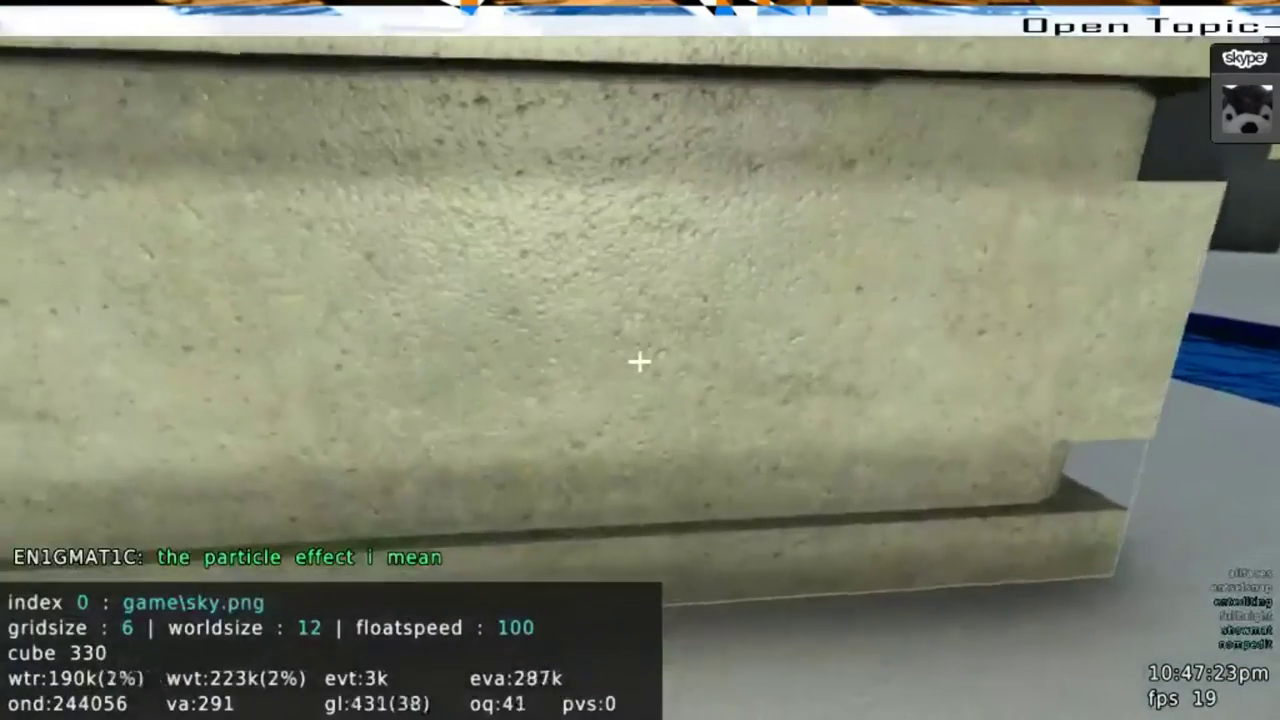
key(s)
scroll(640, 361, down, 1)
scroll(640, 361, down, 1)
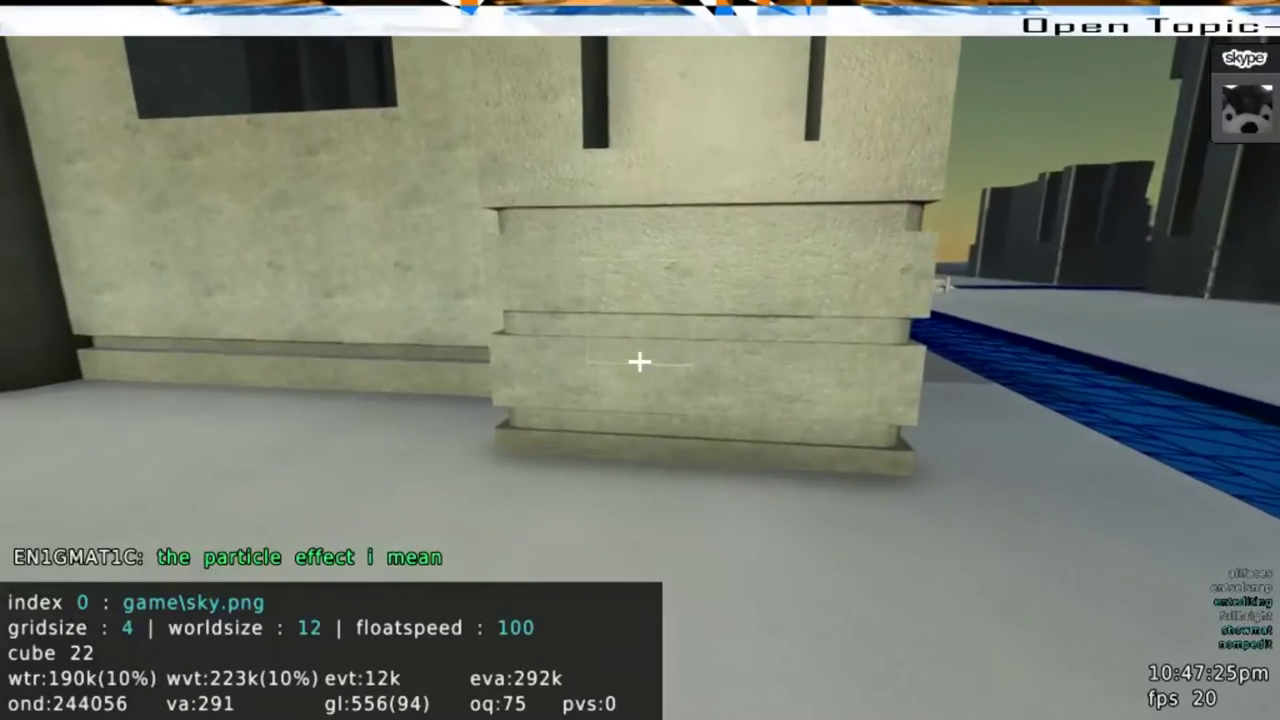
scroll(640, 361, up, 1)
drag(640, 361, 640, 361)
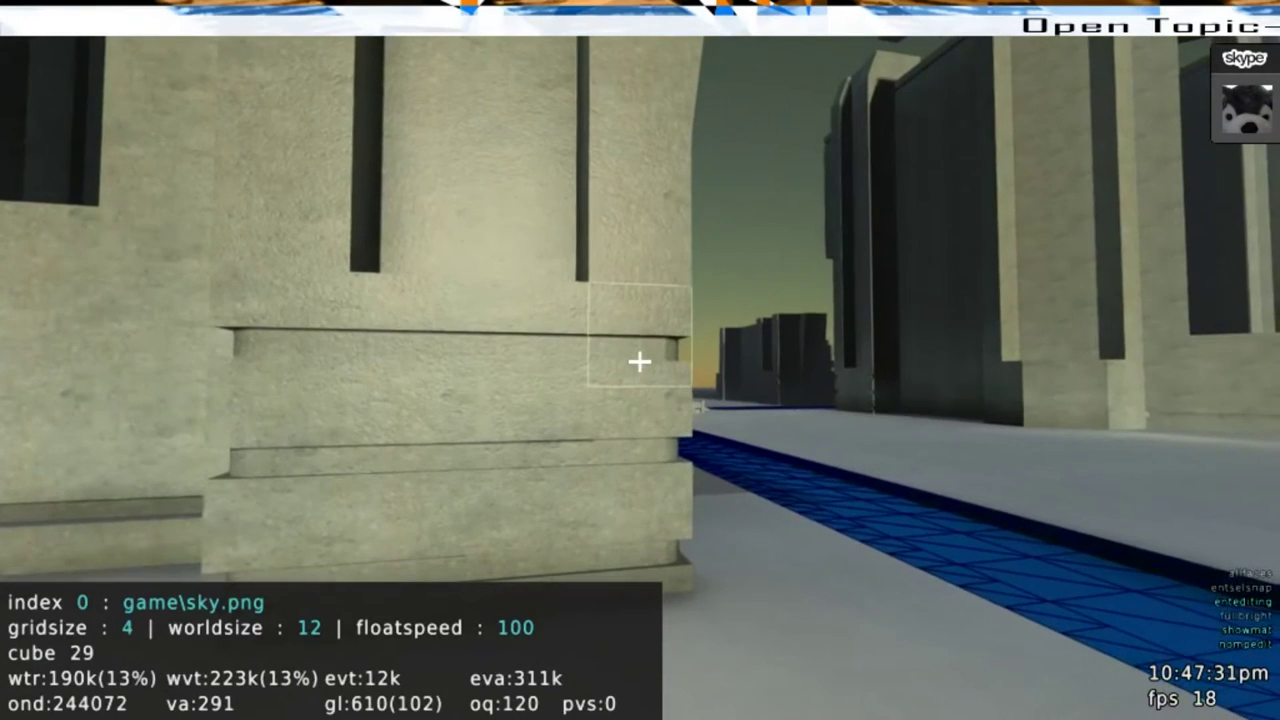
drag(640, 361, 640, 361)
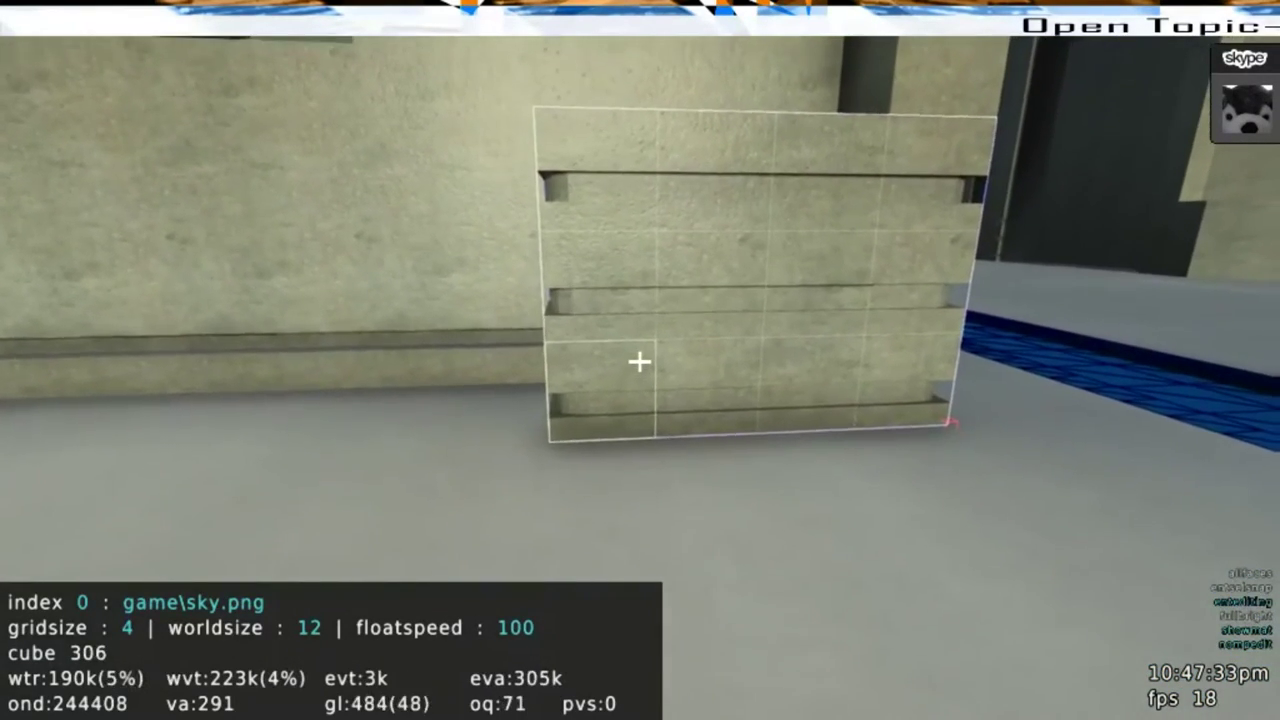
key(w)
key(e)
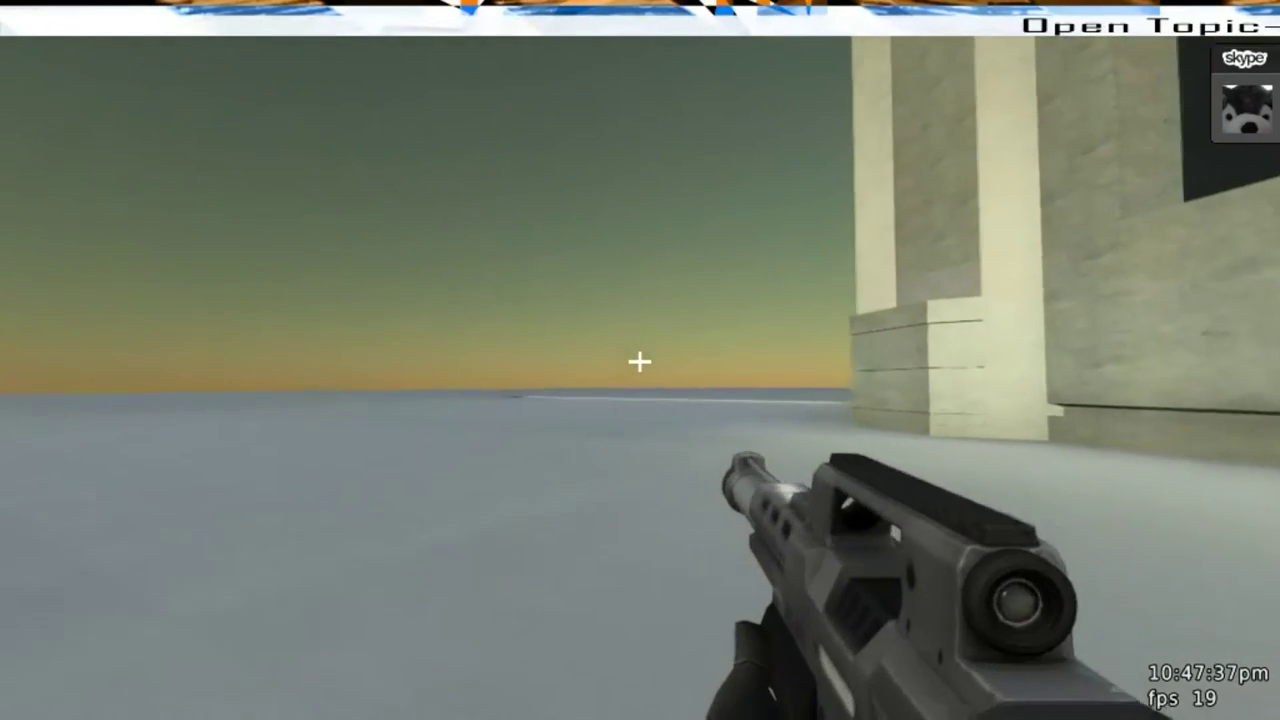
Inspect the temple's outer pillar bases, the freestanding wall slab and the view back across the road toward the sun
key(a)
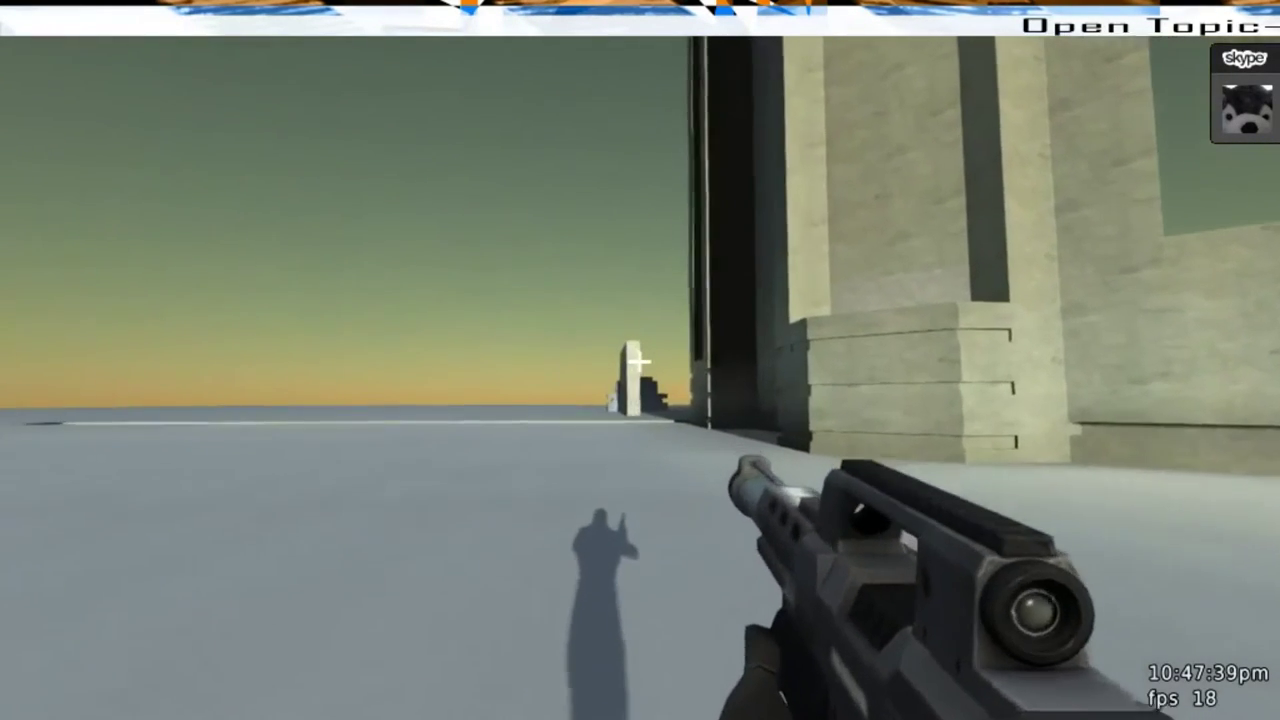
key(w)
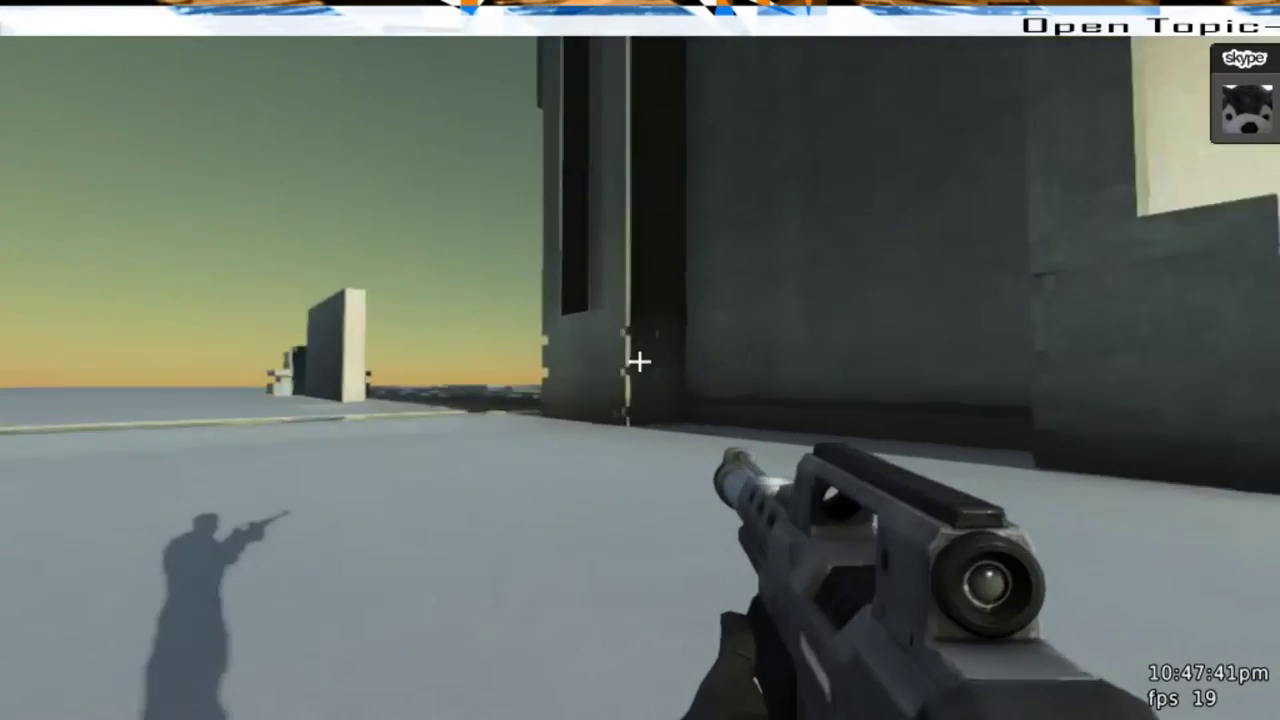
key(w)
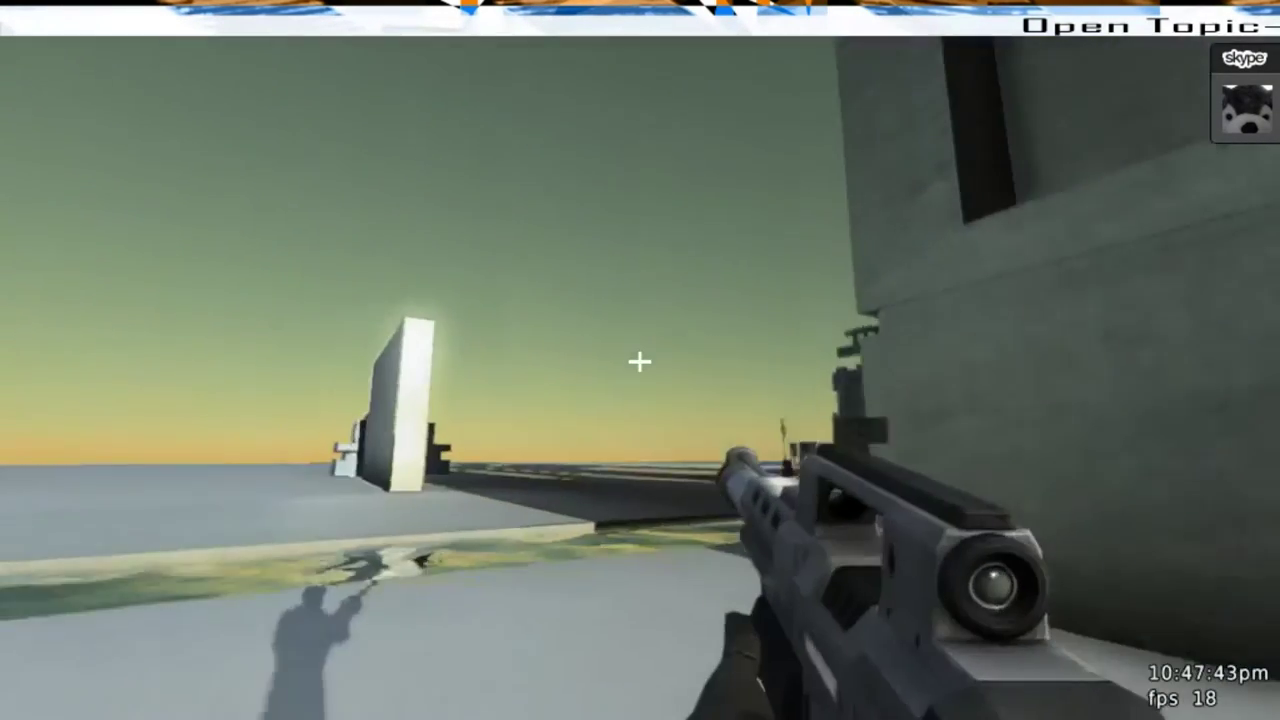
key(w)
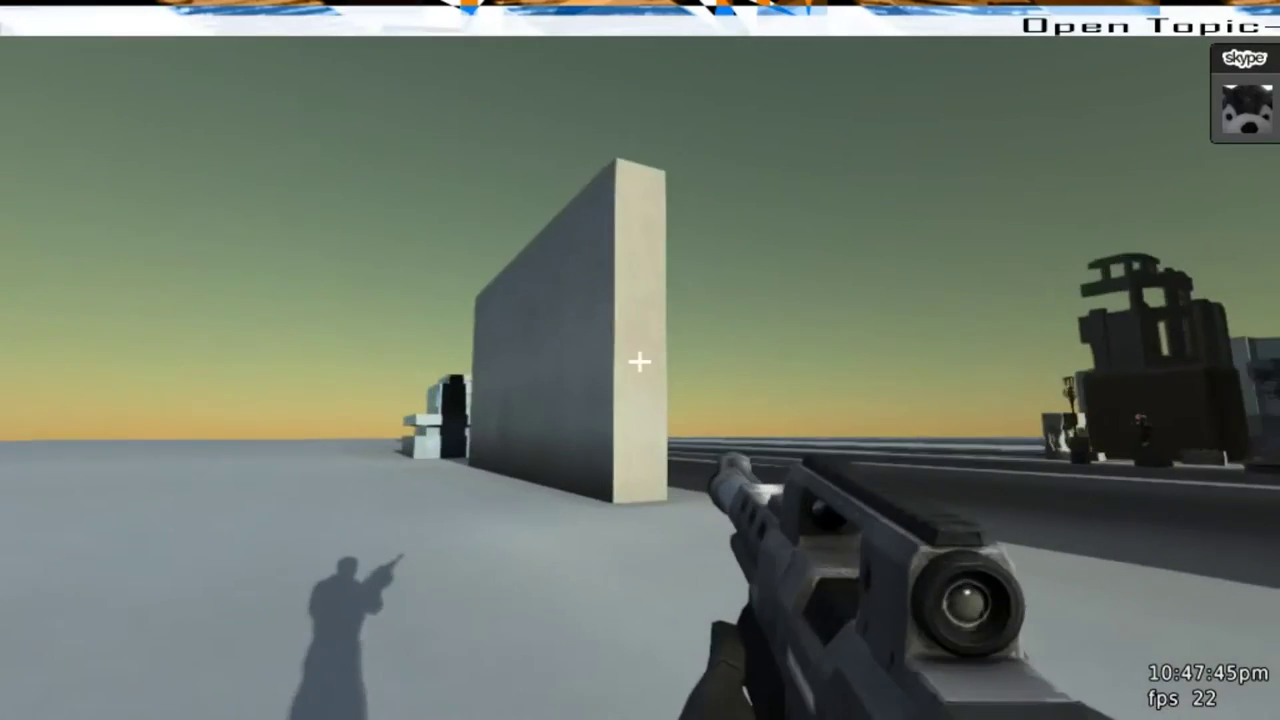
key(w)
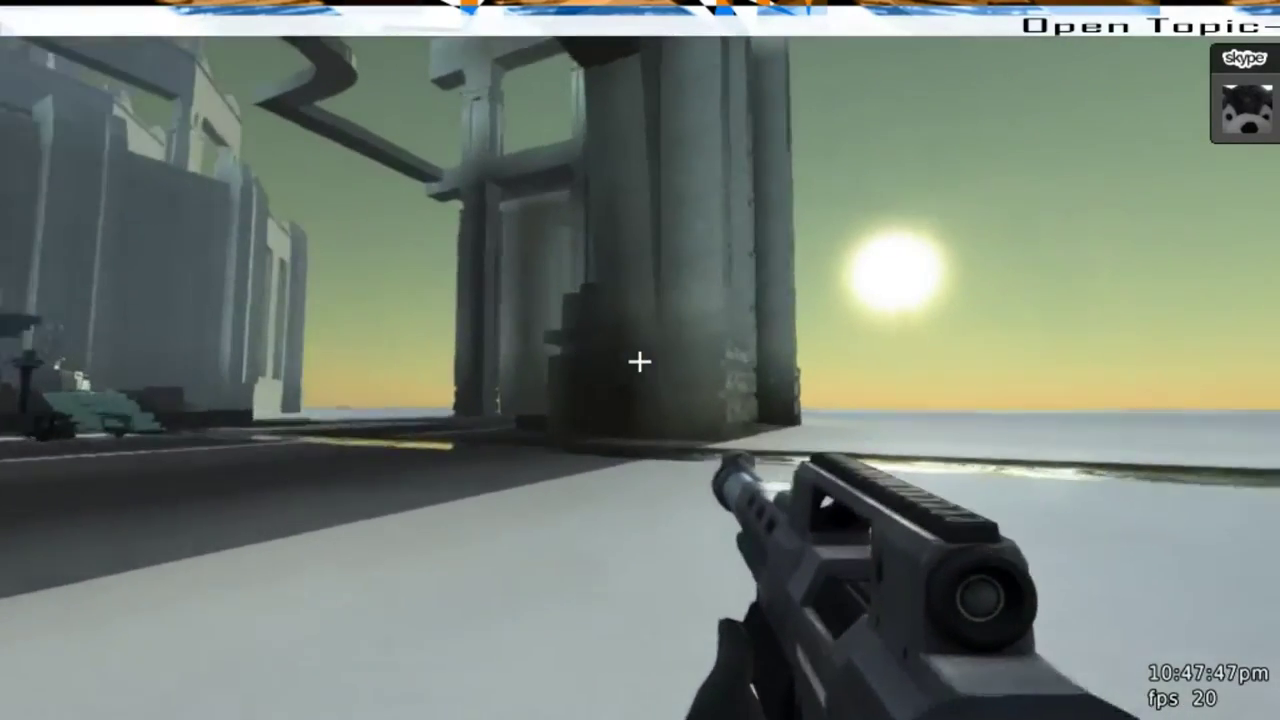
key(w)
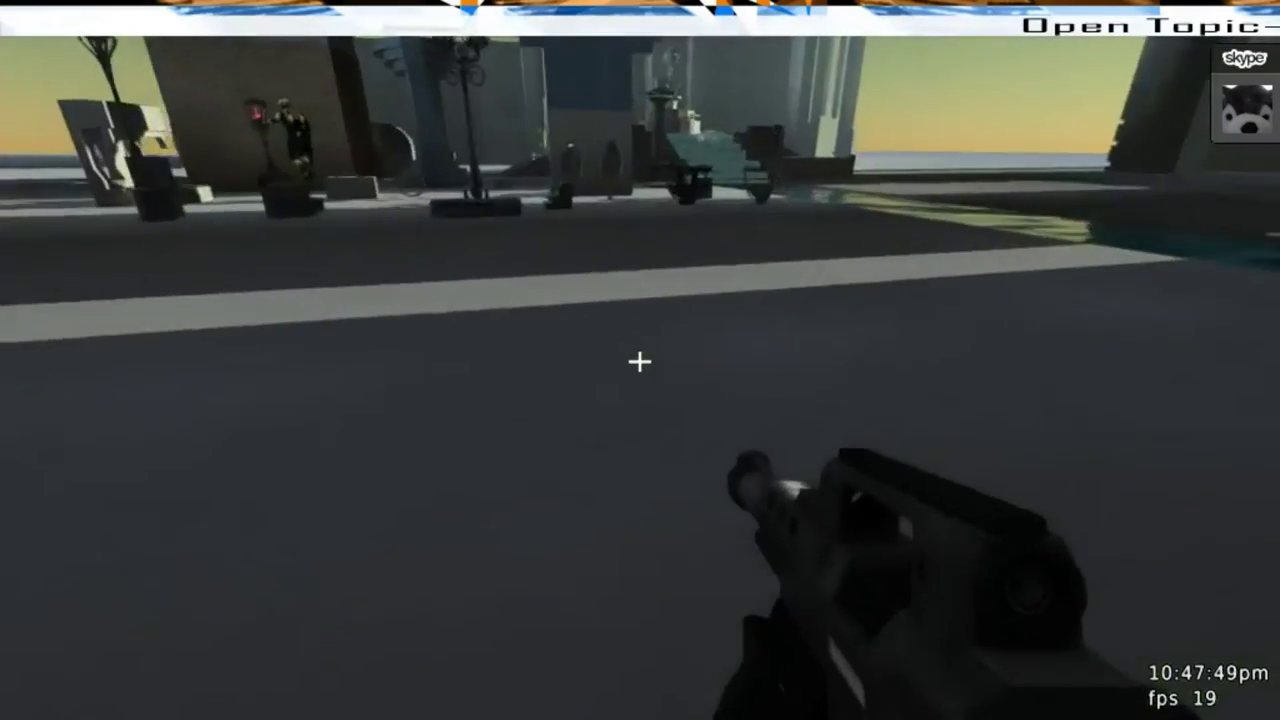
Survey the shadows on the plaza props, columns and wall basin, continuing up the cascade to the fountain's sculpture and base
key(w)
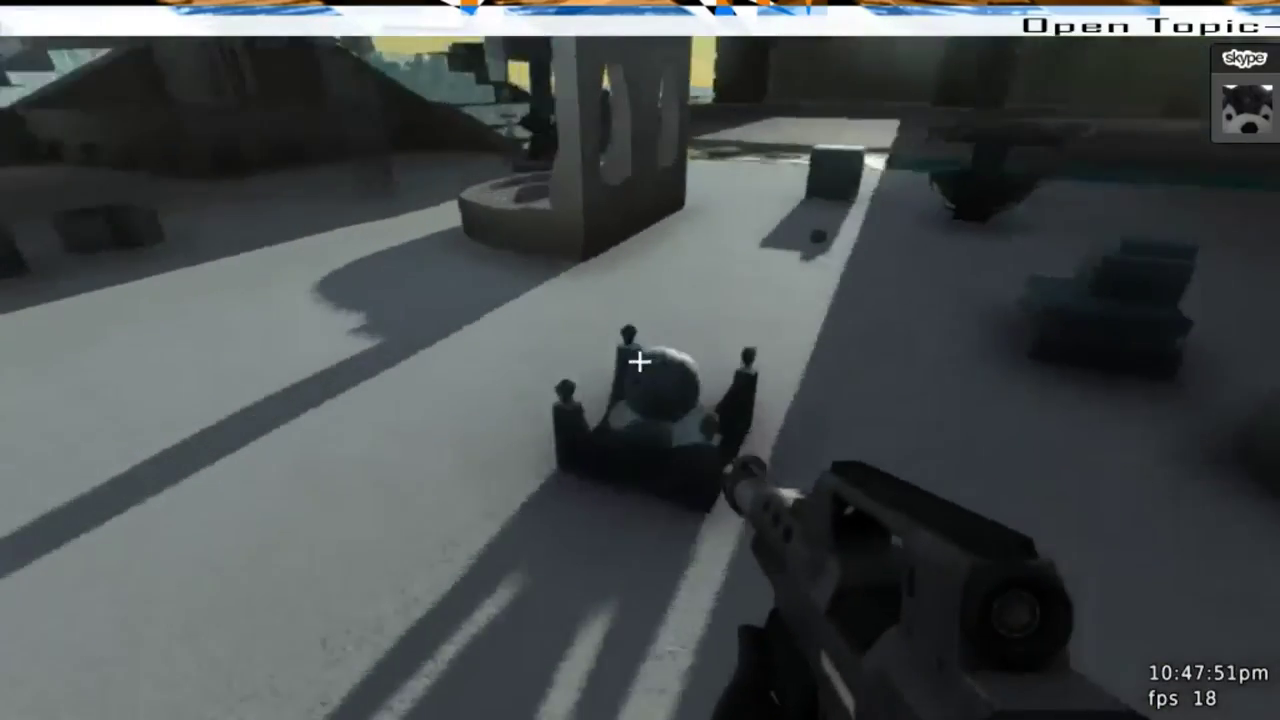
key(w)
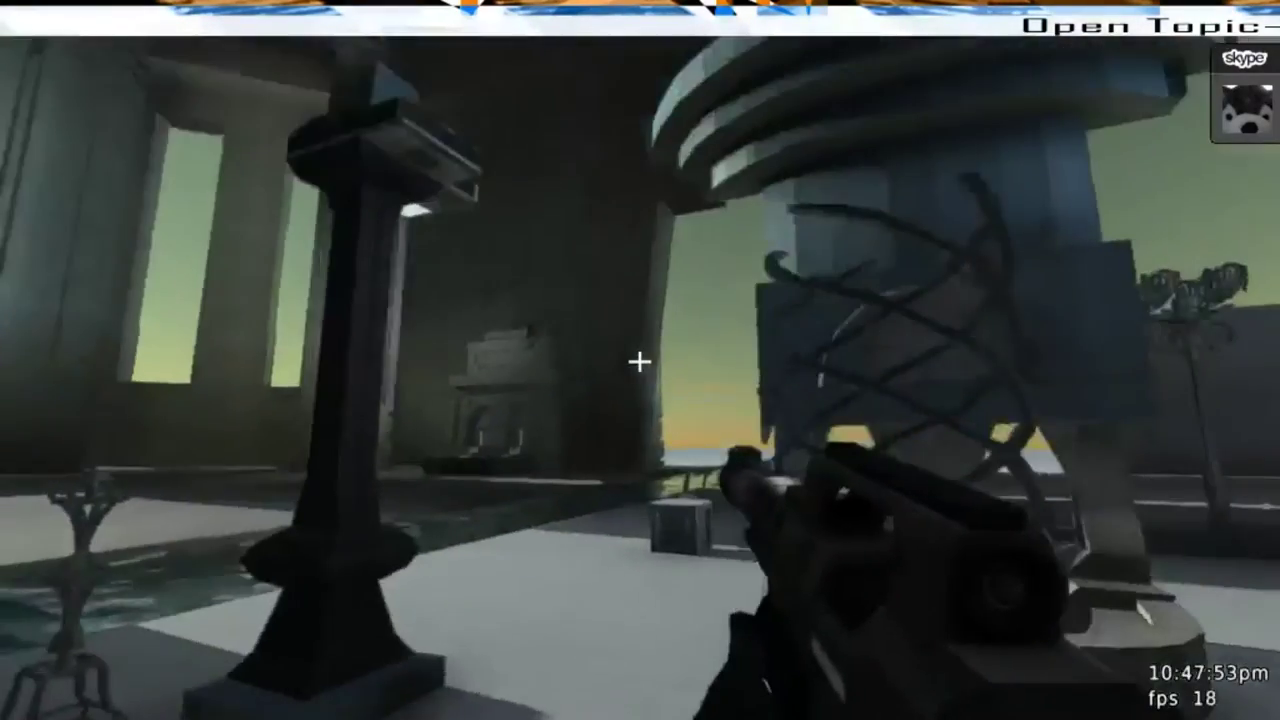
key(d)
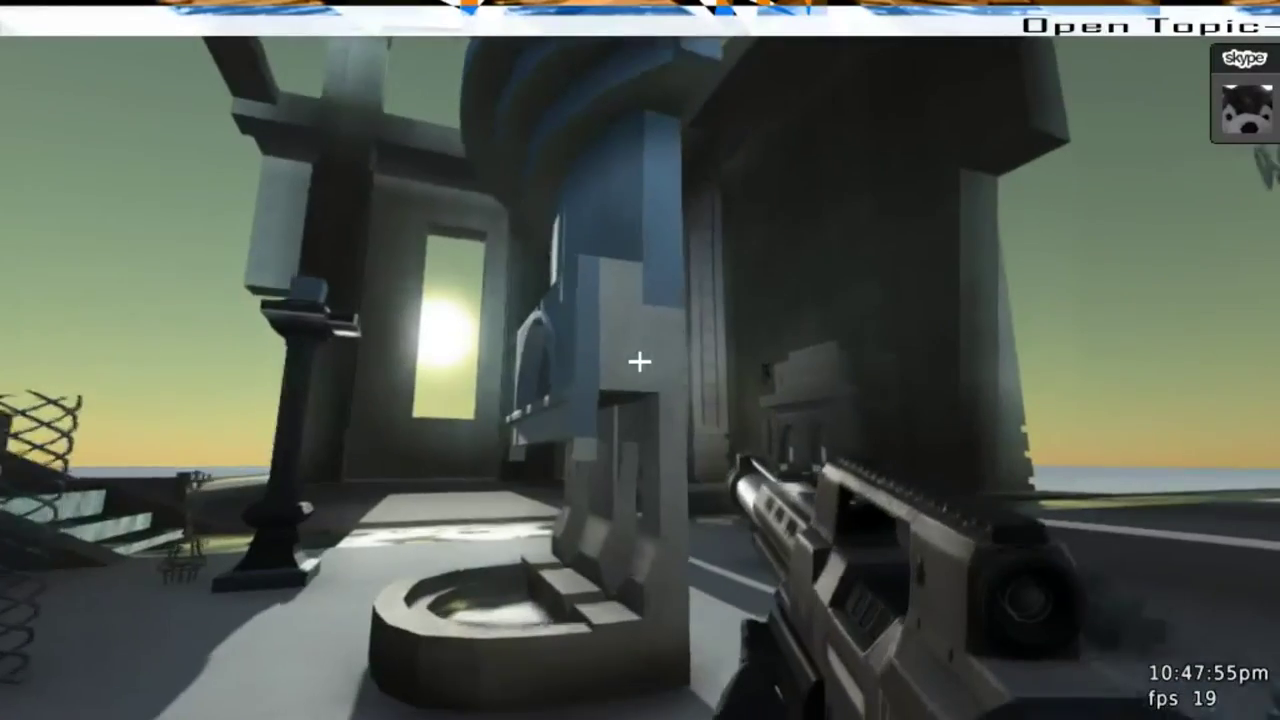
key(w)
key(w)
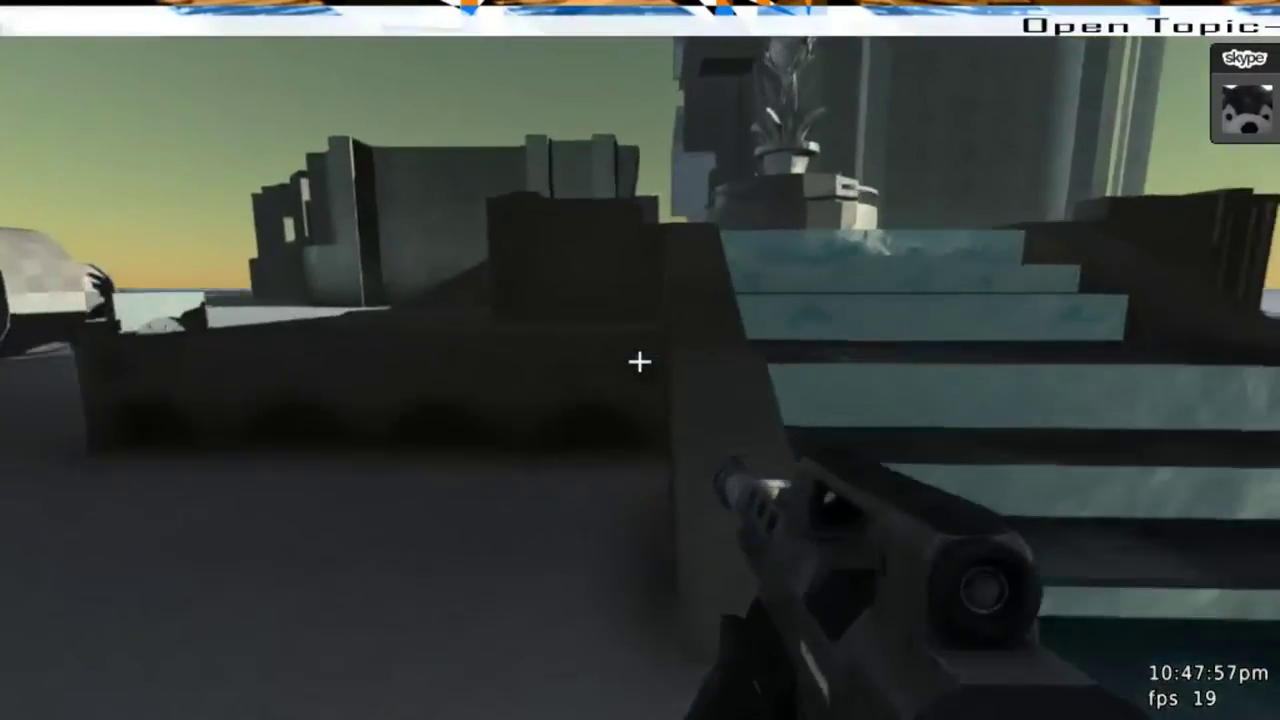
key(w)
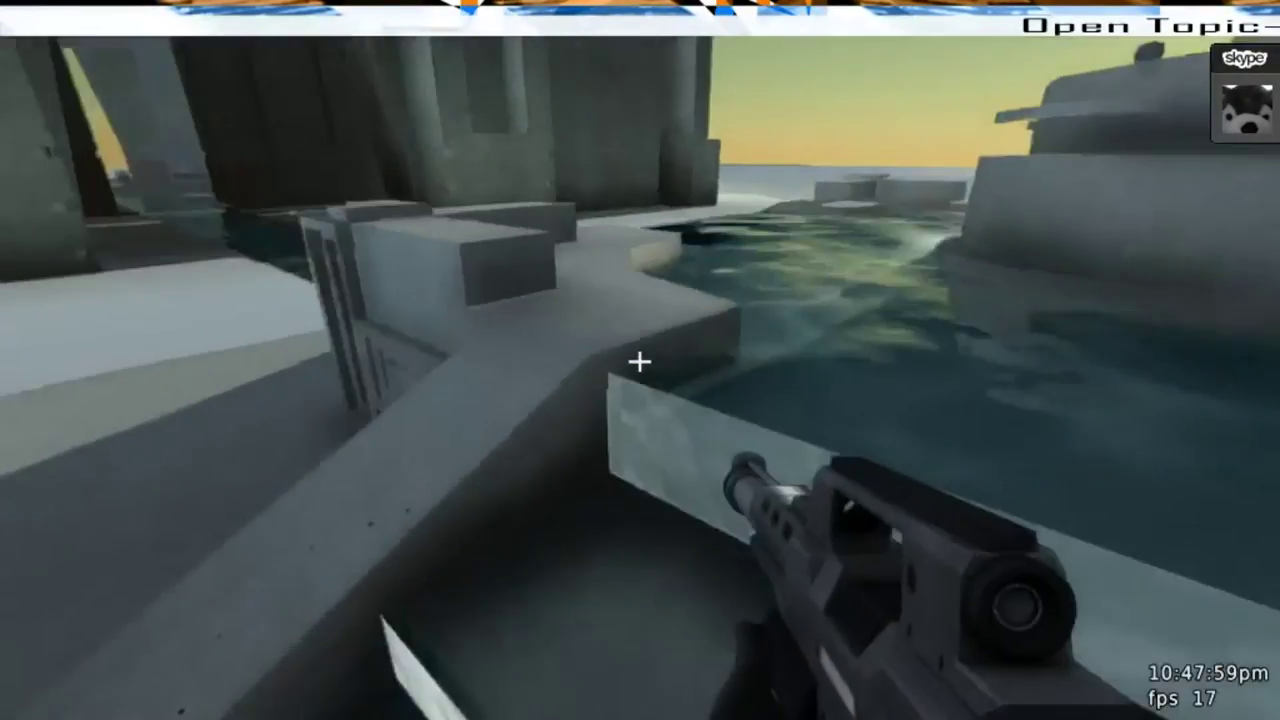
key(w)
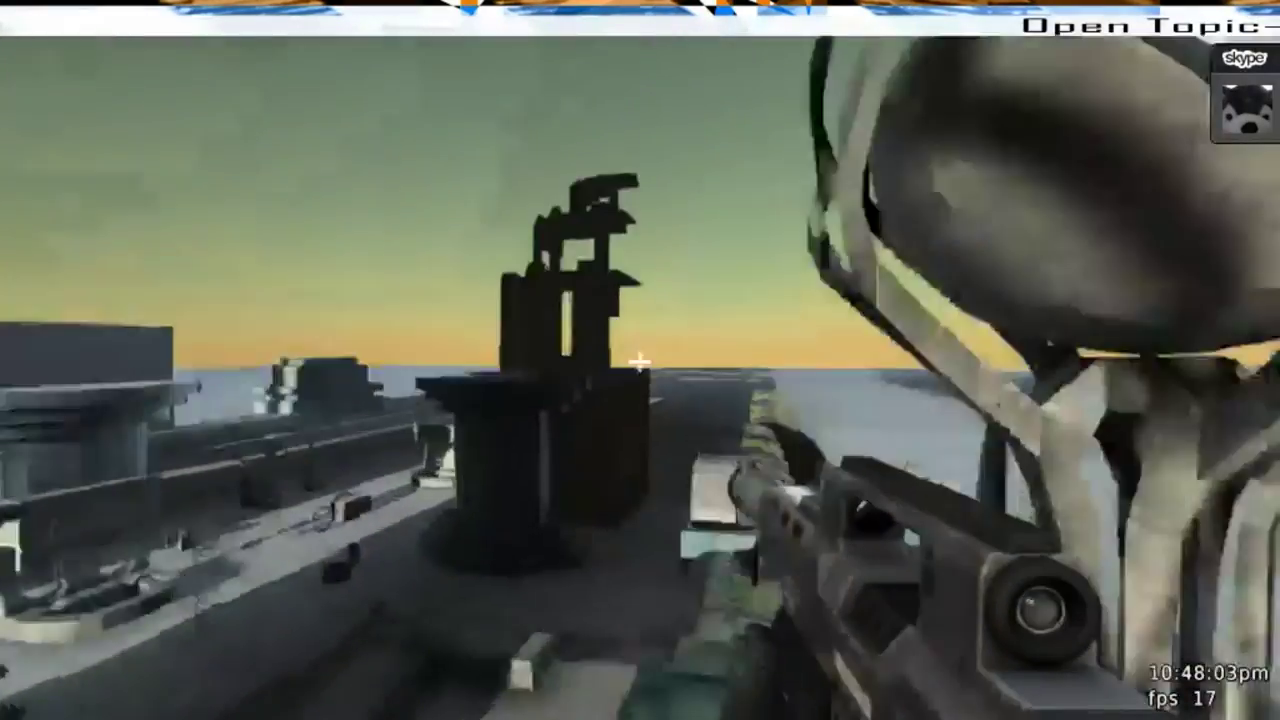
key(w)
key(a)
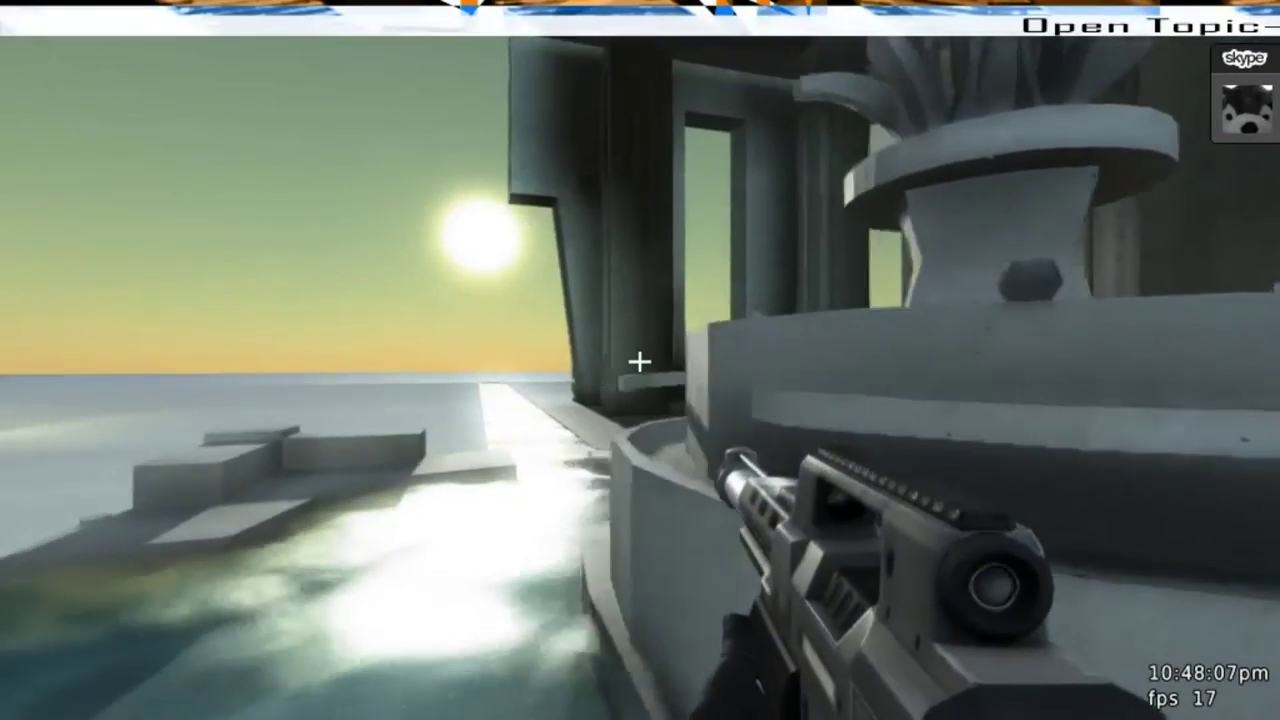
Notch the corners of the low concrete blocks on the fountain pool's ledges, using grid size 2
key(e)
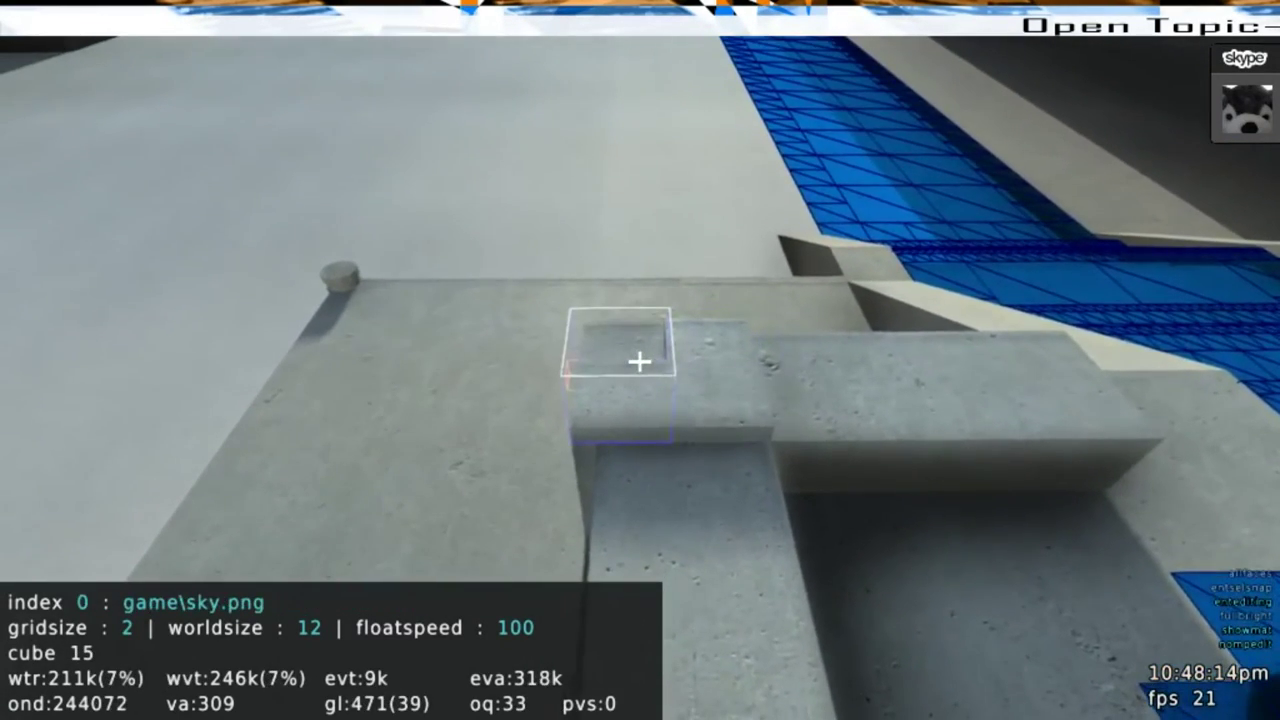
drag(640, 362, 640, 362)
key(e)
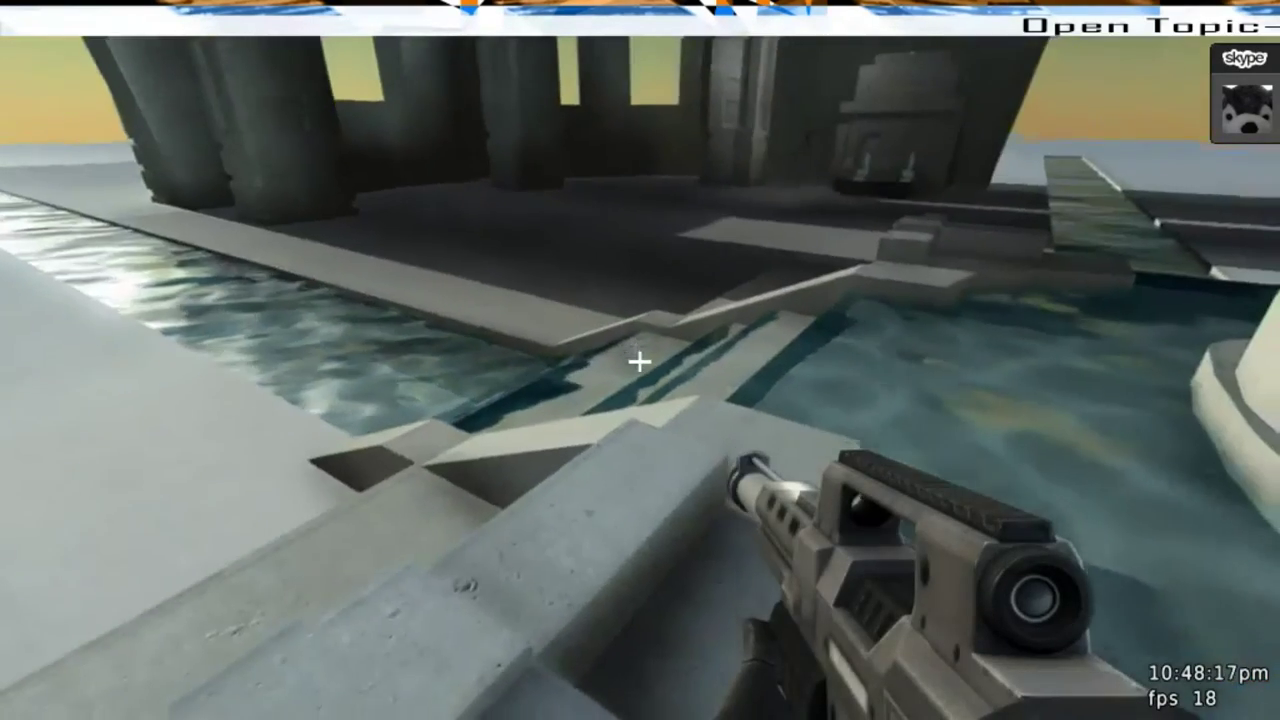
key(e)
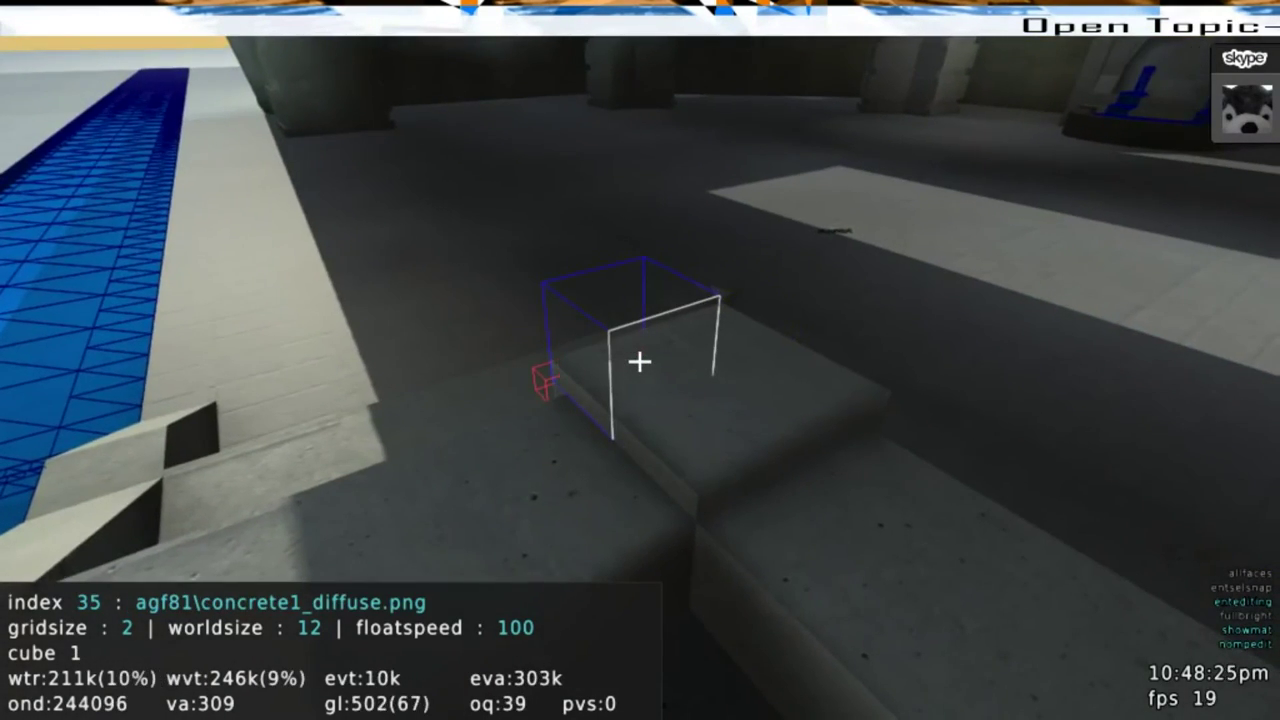
key(e)
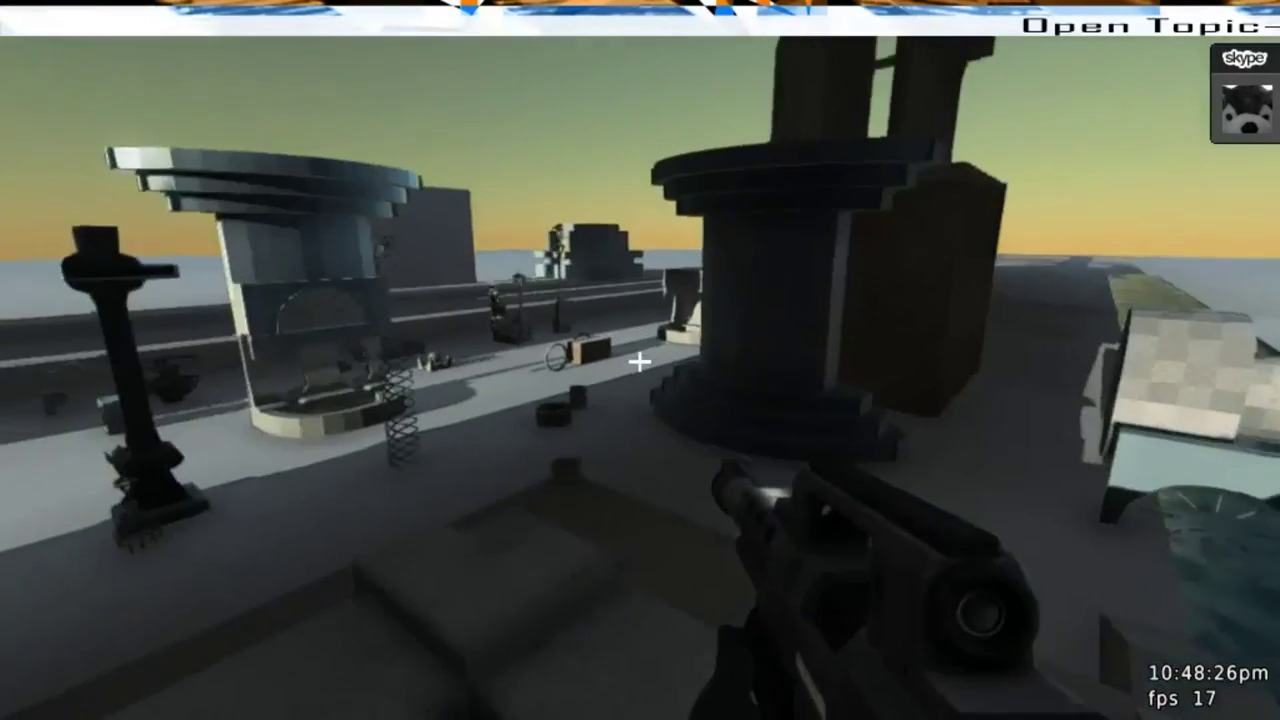
Add a grid-size-2 cube at the corner notch of the plaza-side concrete block and delete it
key(e)
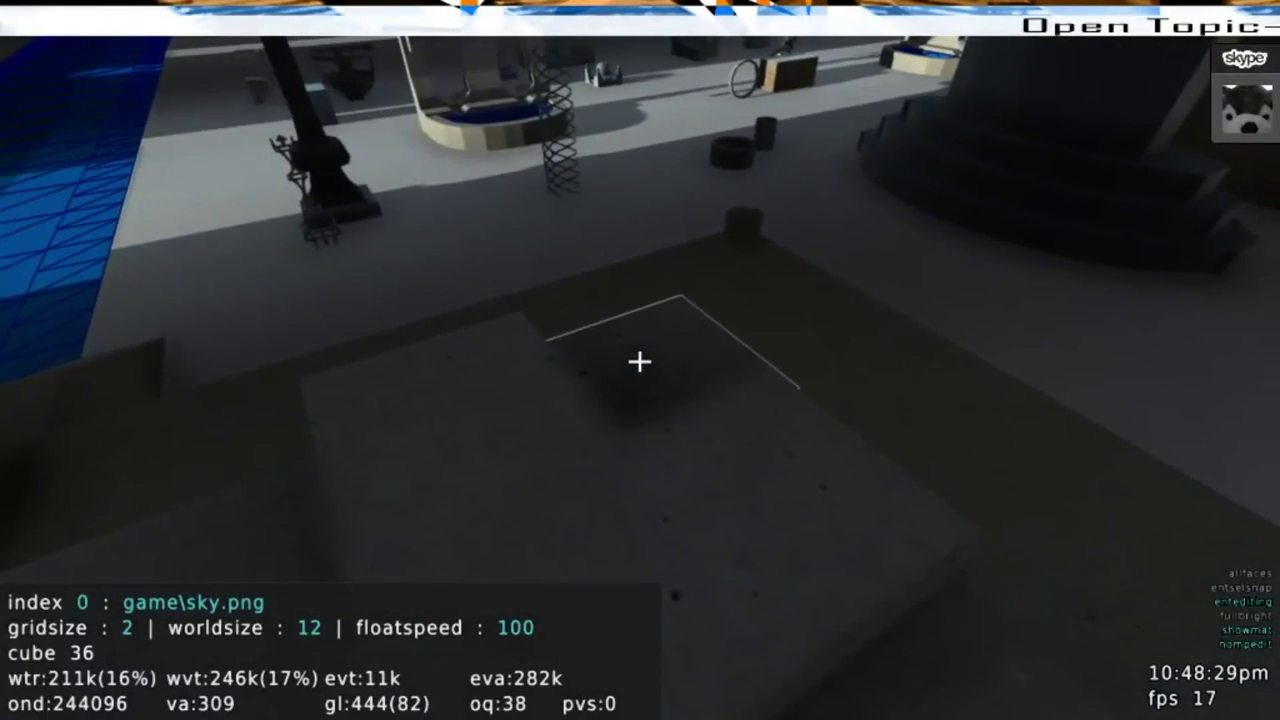
click(640, 361)
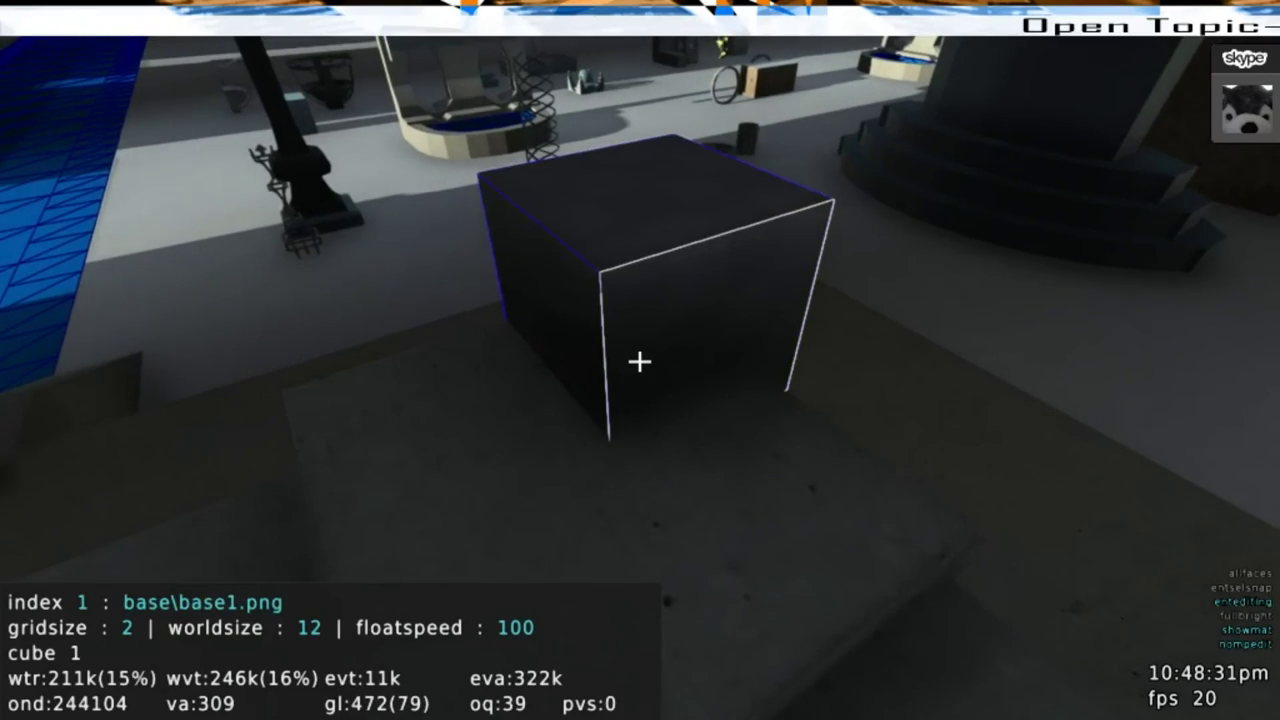
key(Delete)
key(s)
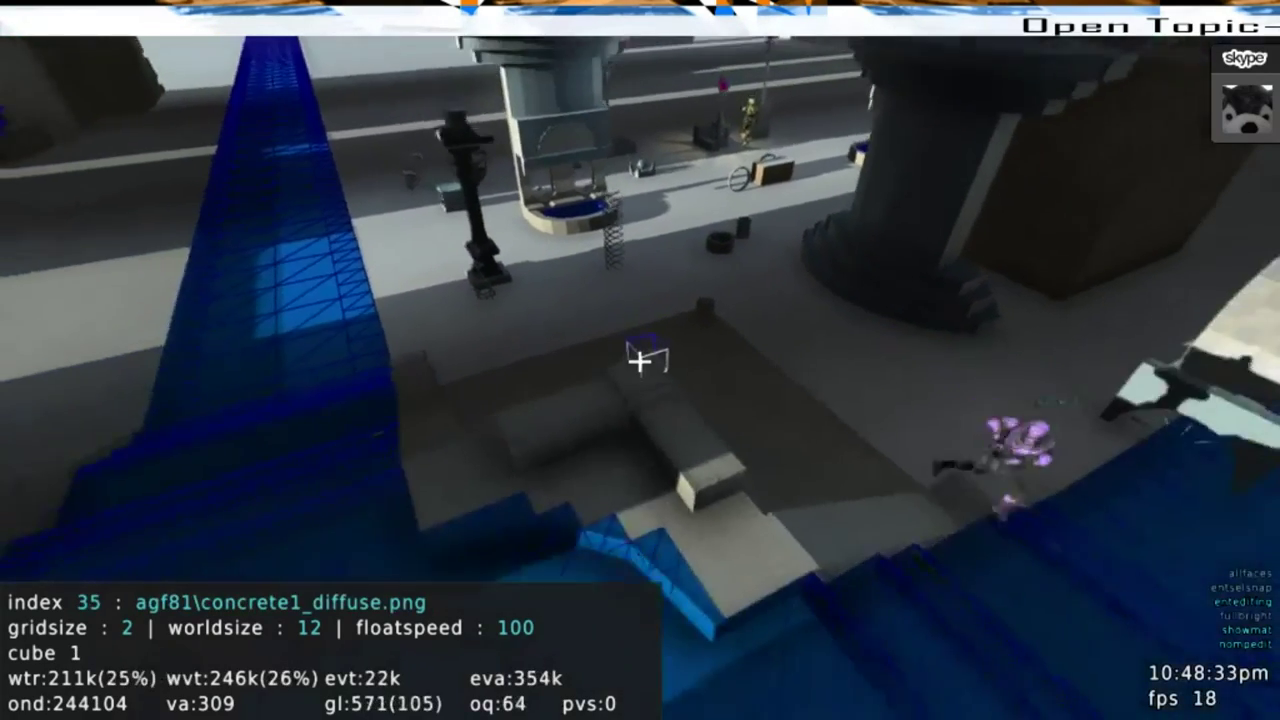
Cut the corner cube out of the panelled concrete block on the opposite pool ledge at grid size 2
key(w)
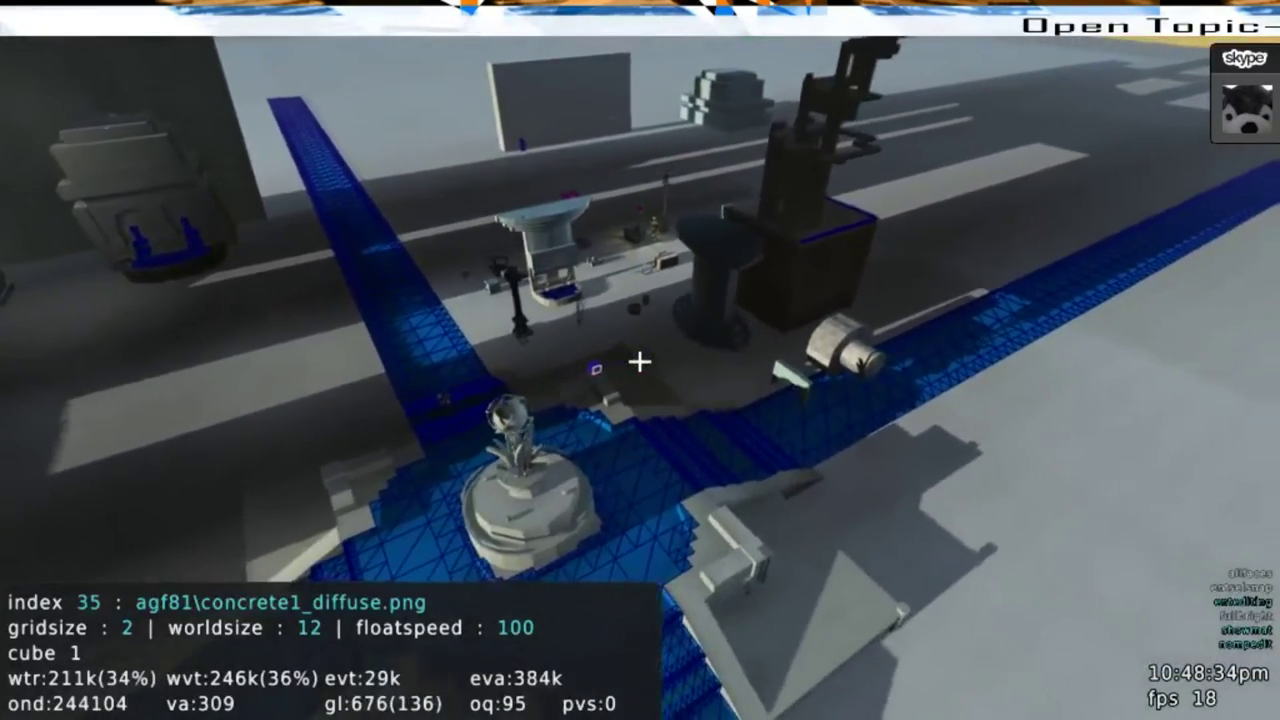
key(w)
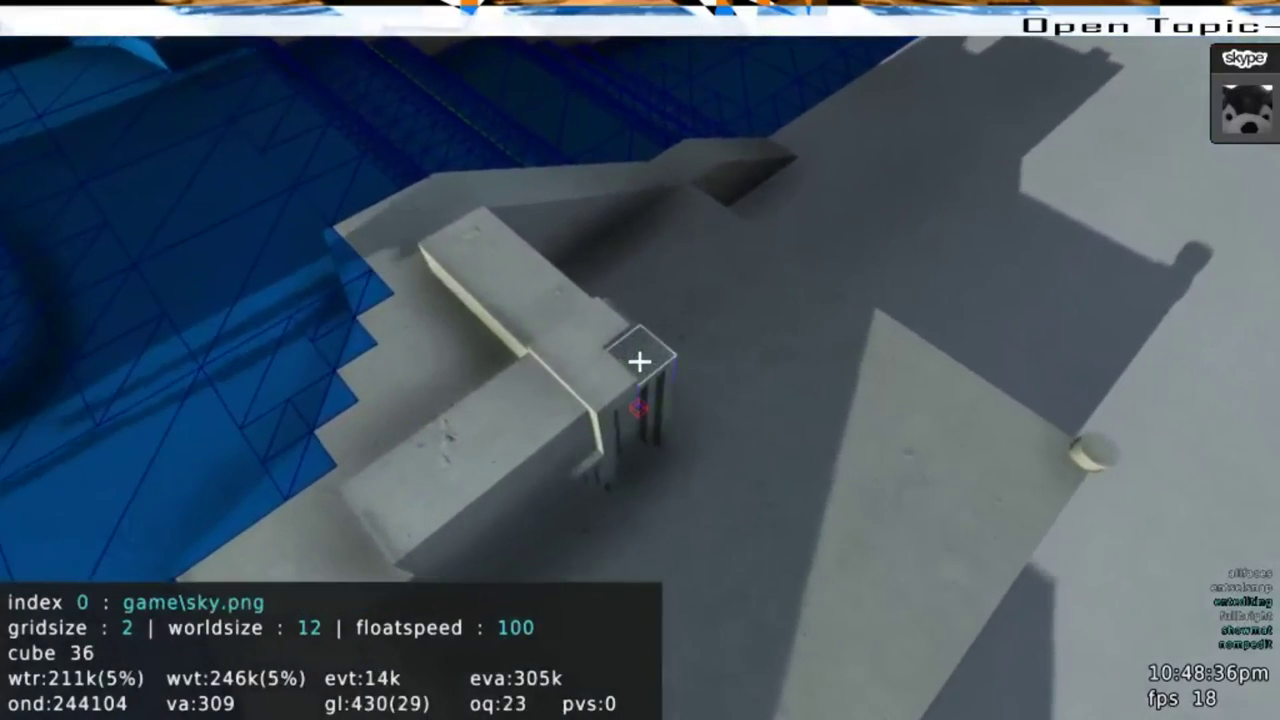
scroll(640, 361, up, 1)
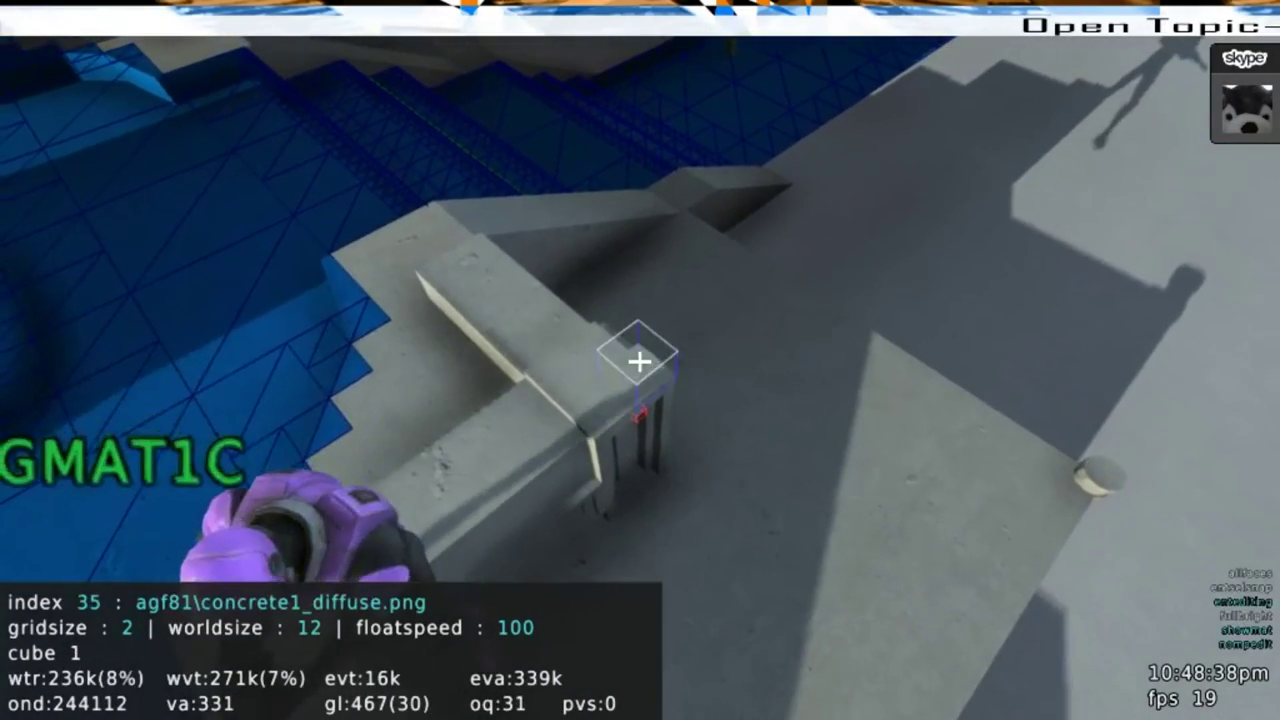
key(d)
key(d)
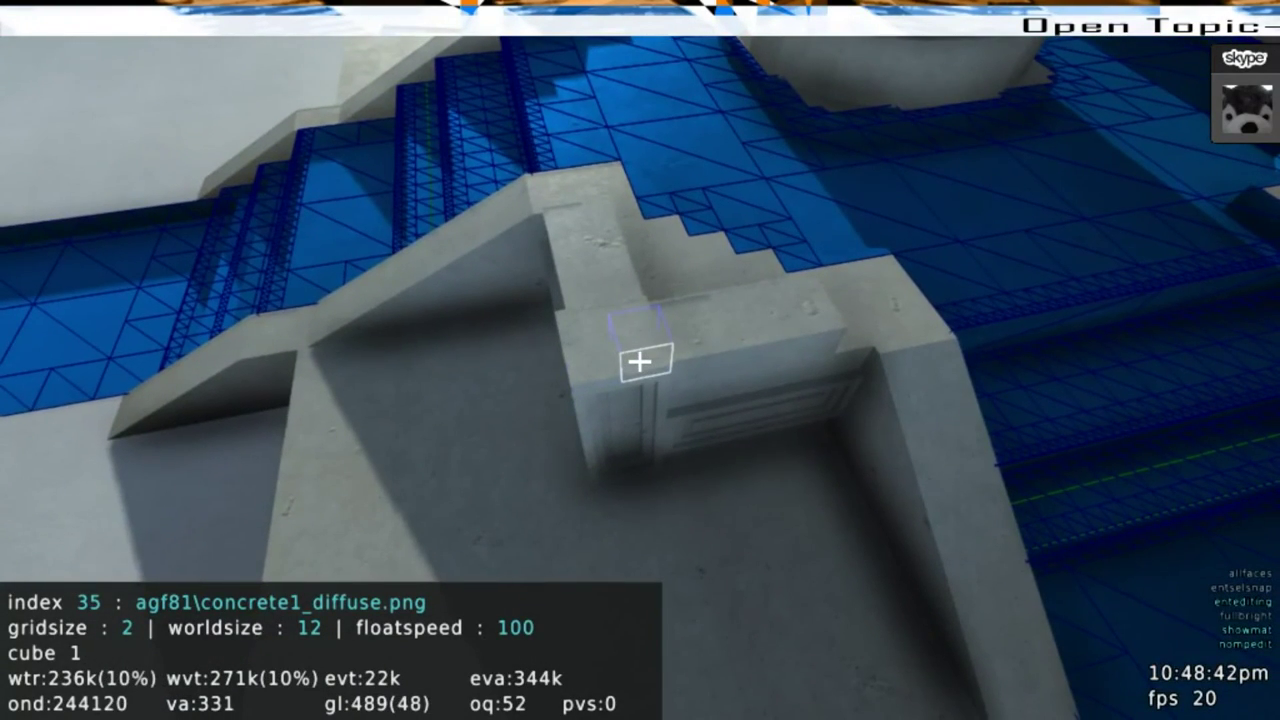
key(super)
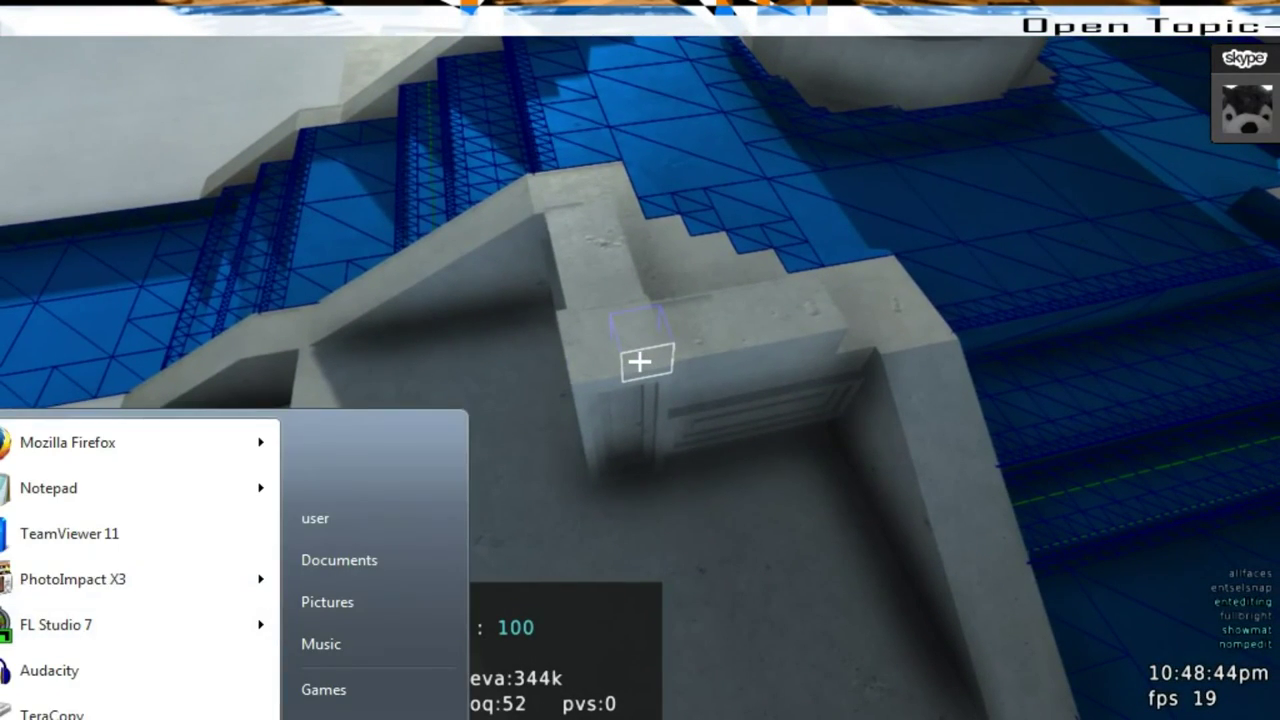
key(super)
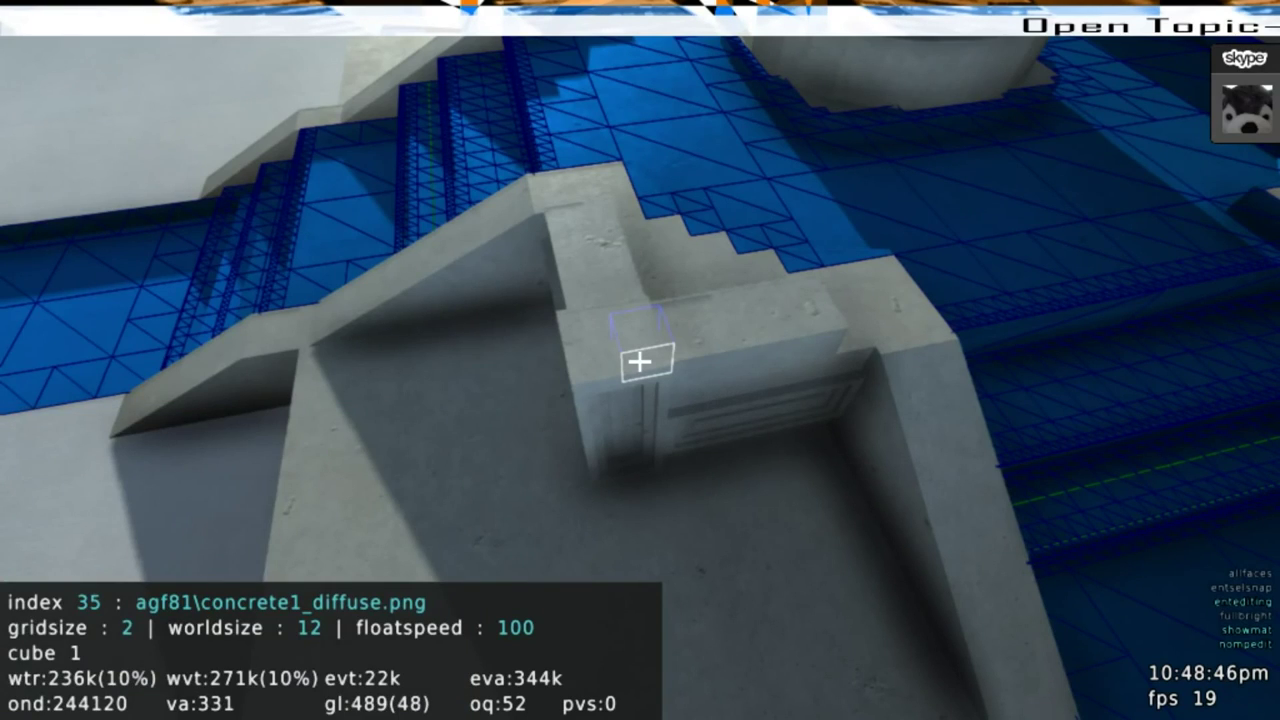